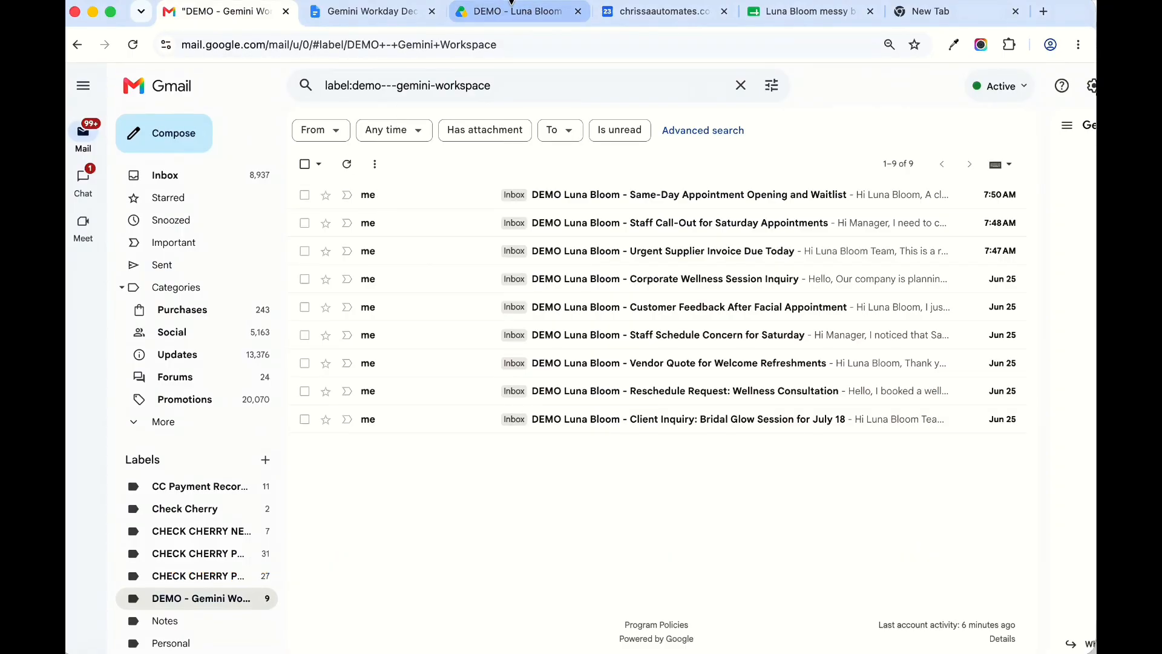
- Look over the files in the Luna Bloom demo folder in Drive and bring up the messy business trackers spreadsheet
click(512, 11)
scroll(454, 406, down, 2)
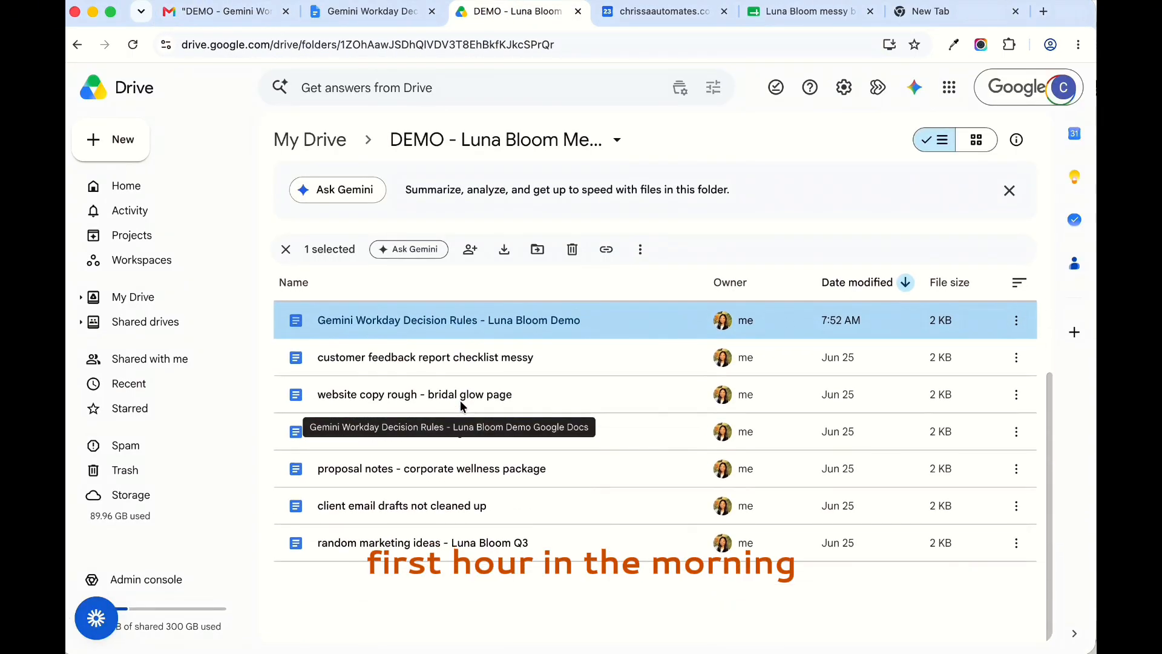
scroll(460, 400, up, 2)
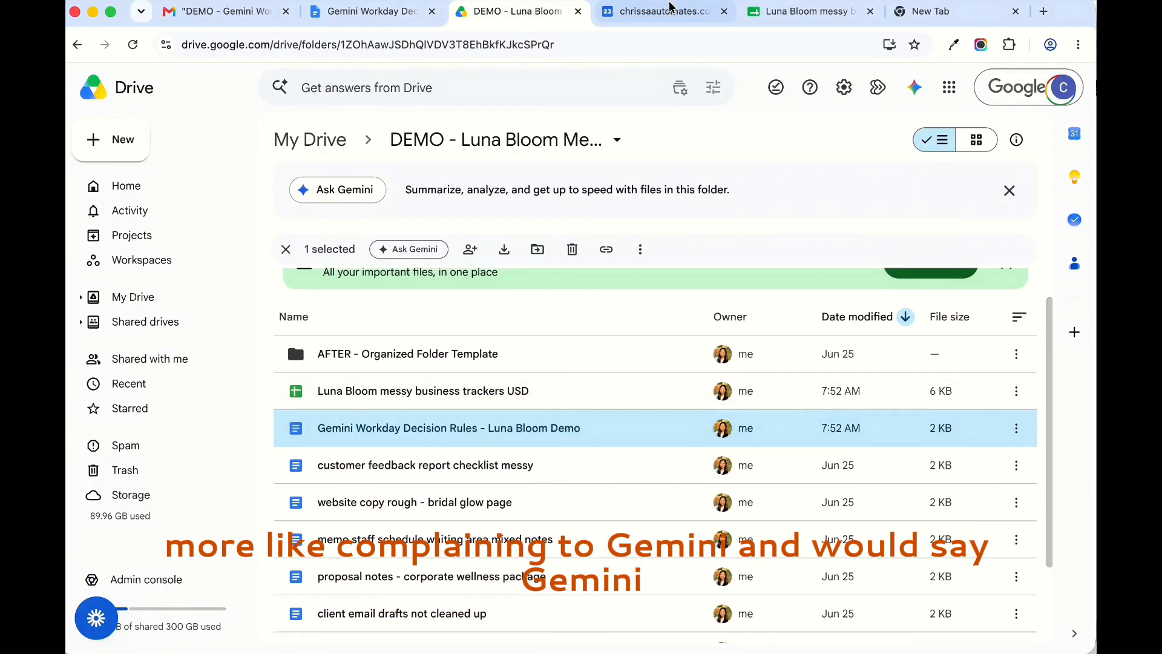
click(781, 11)
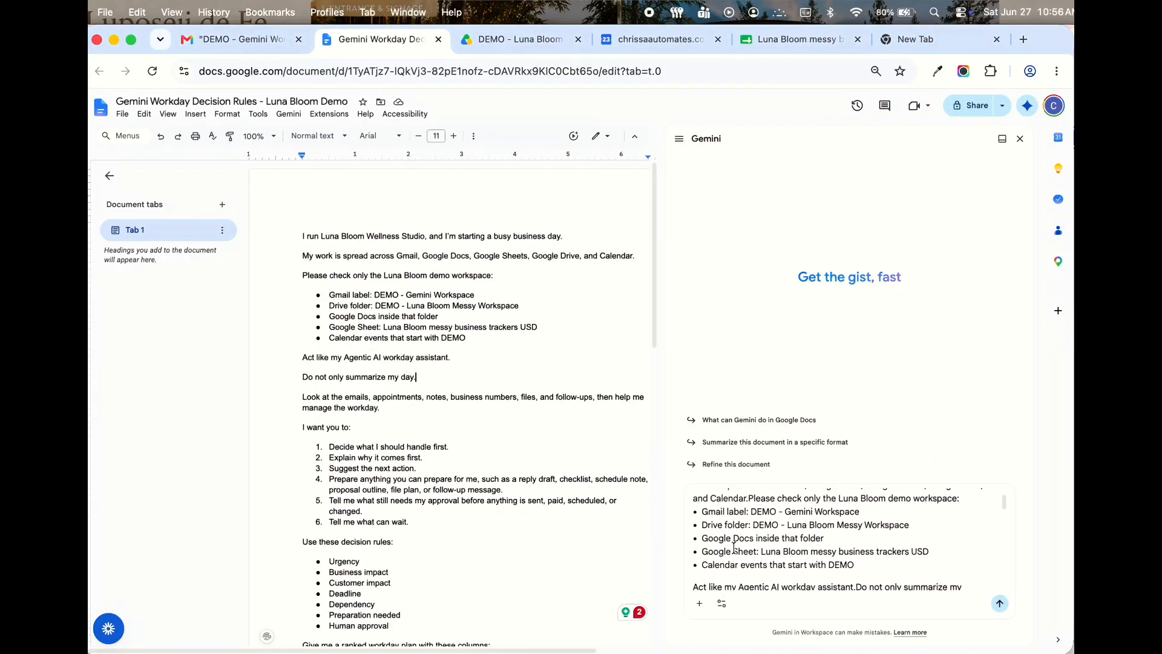
- Check the prepared Luna Bloom workday prompt in the Gemini chat beside the decision rules document and submit it
scroll(734, 548, down, 5)
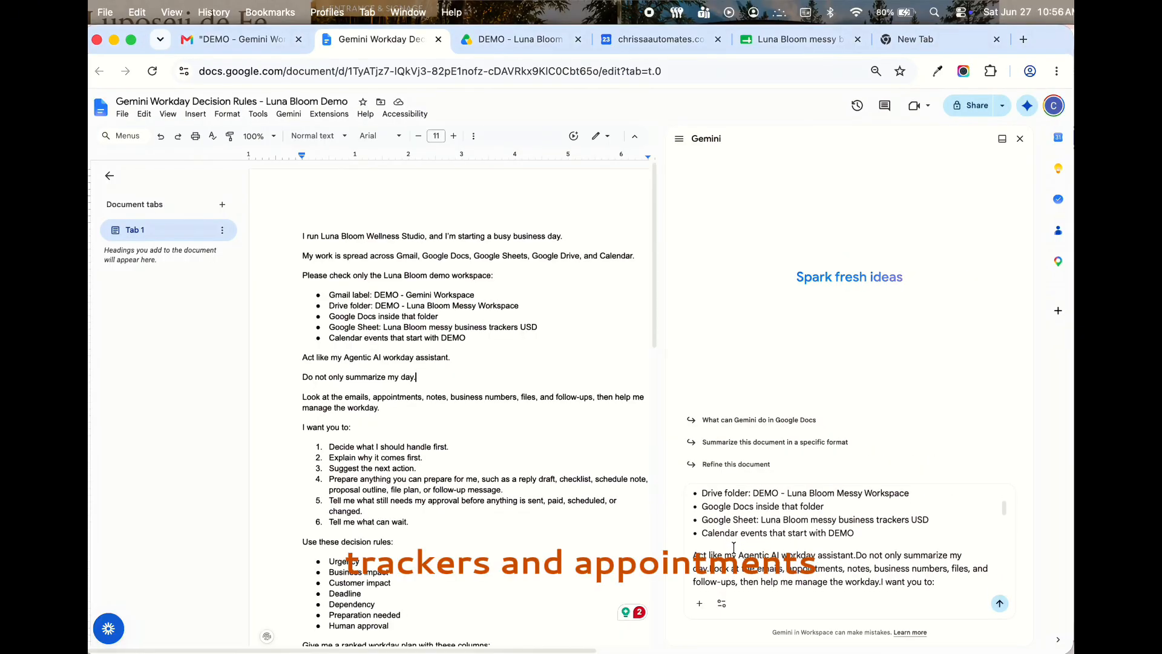
scroll(734, 548, down, 5)
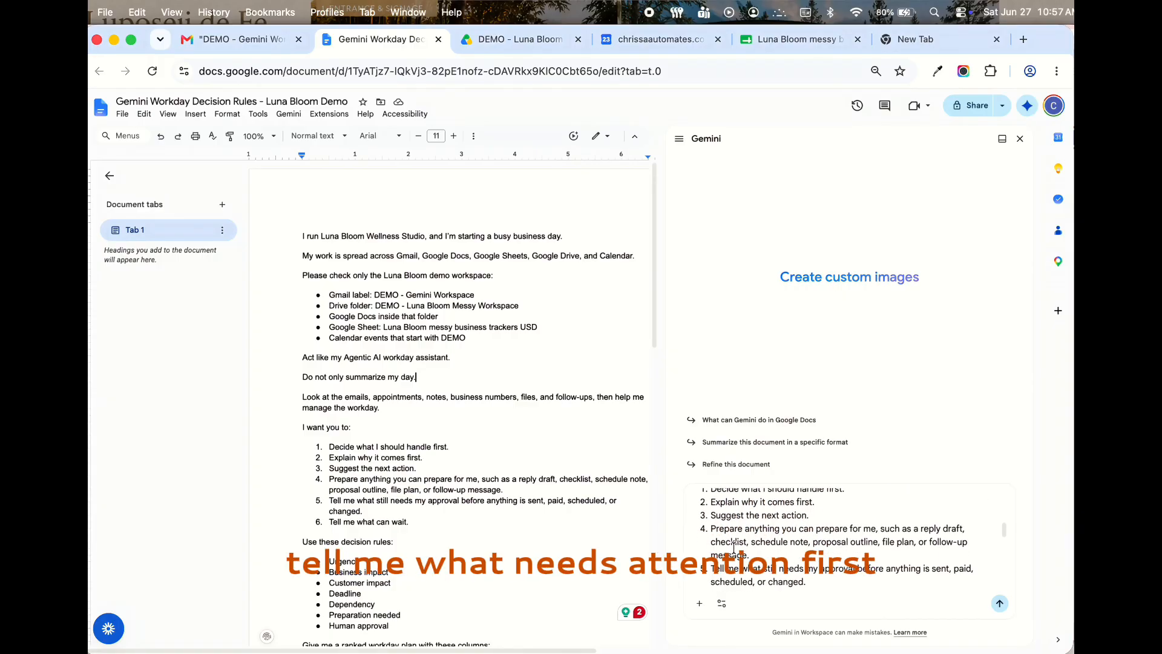
scroll(734, 547, down, 5)
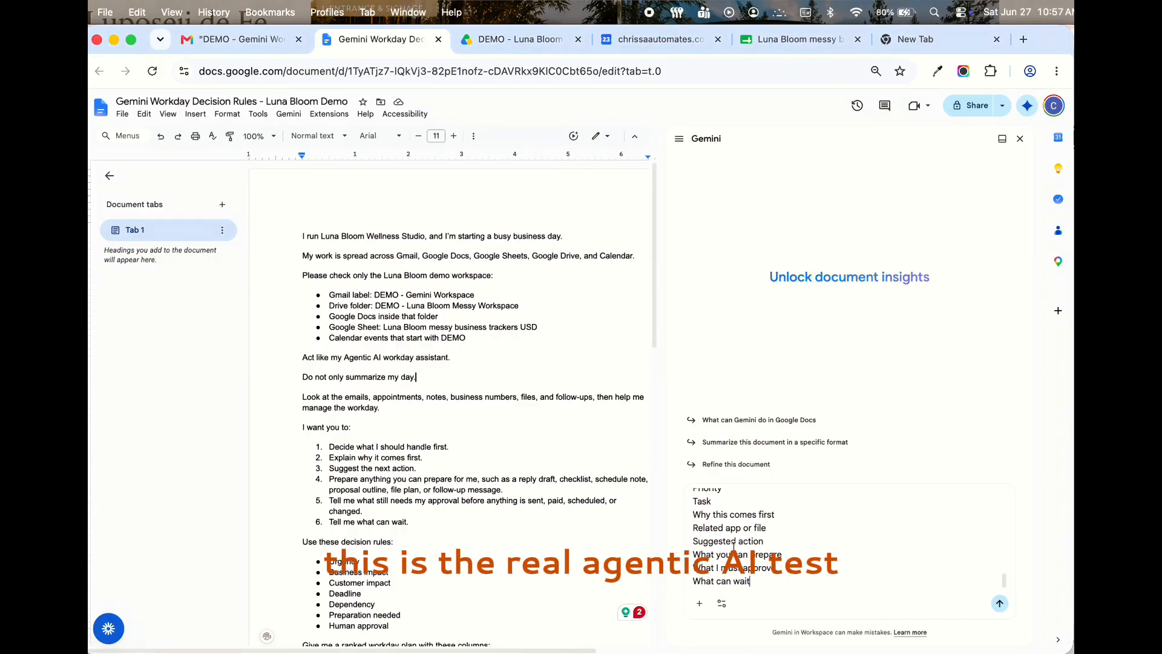
click(999, 603)
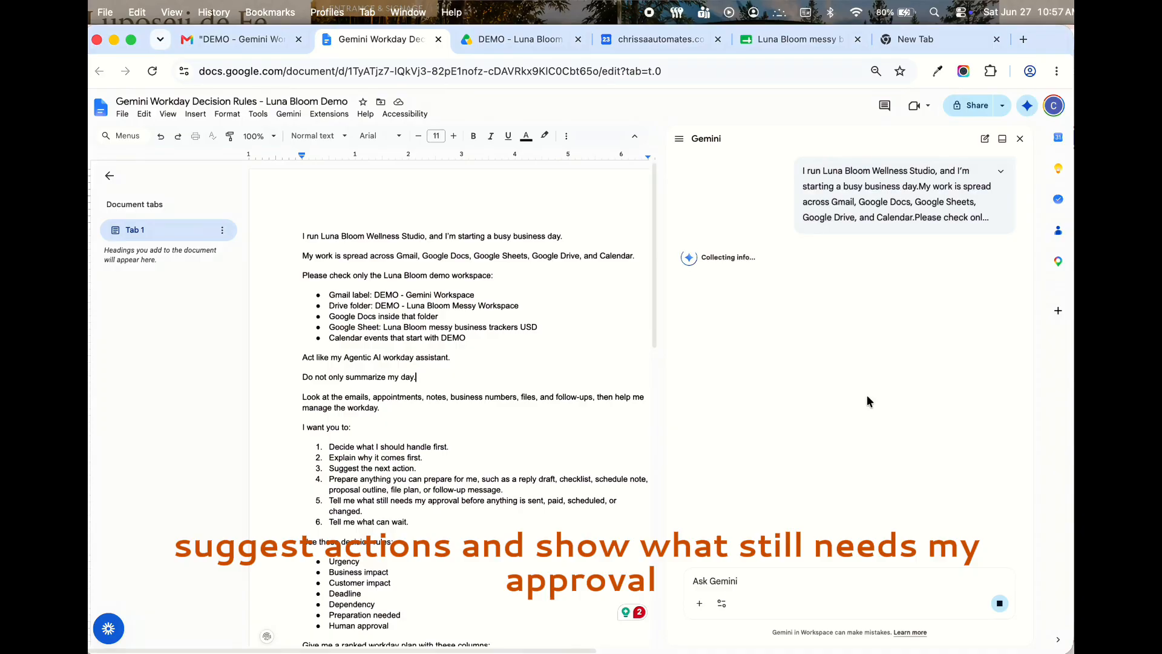
- Enlarge the Gemini conversation and read through the ranked workday plan table and the drafts prepared for review
click(1029, 108)
scroll(753, 313, up, 5)
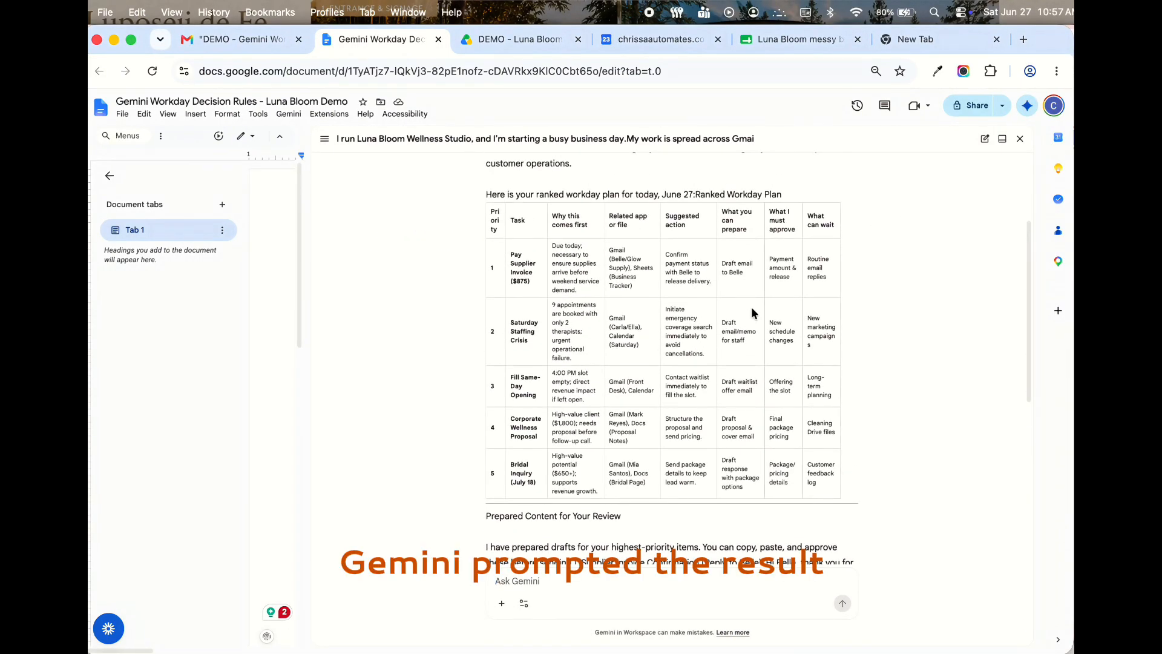
scroll(754, 313, up, 4)
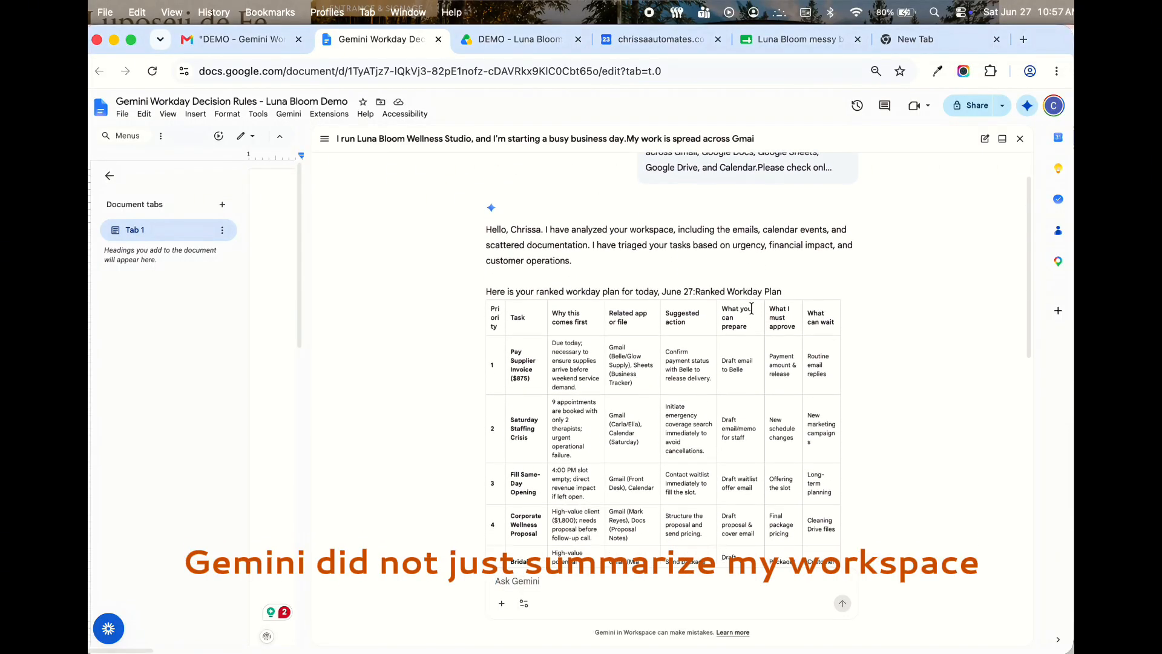
scroll(752, 311, down, 2)
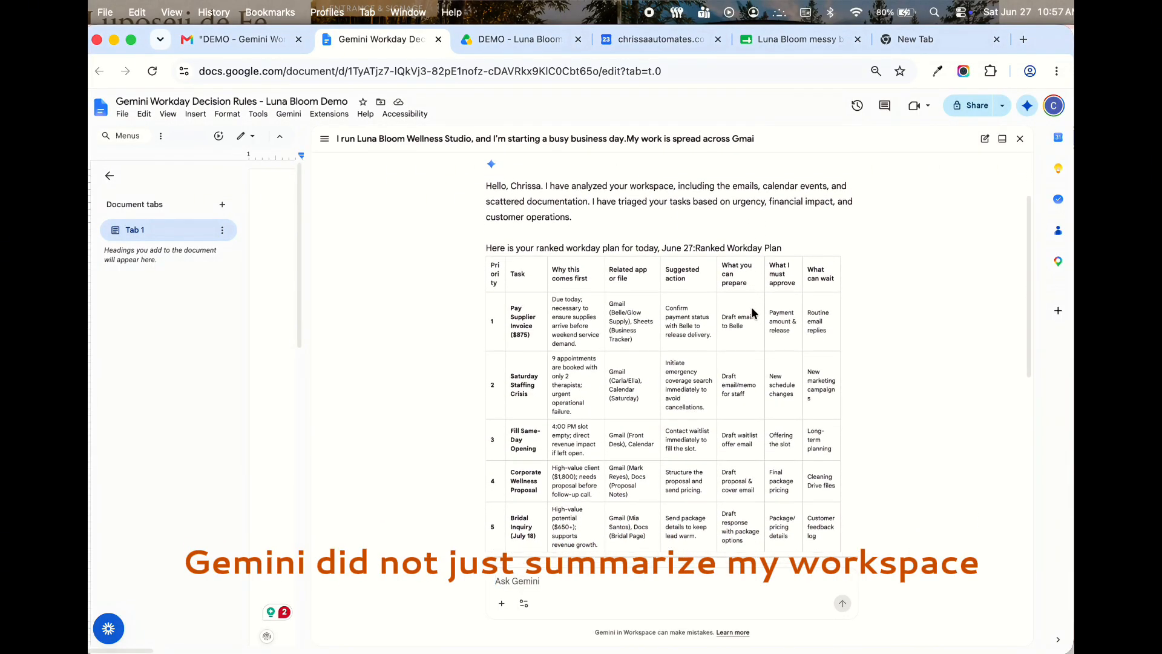
scroll(753, 313, down, 2)
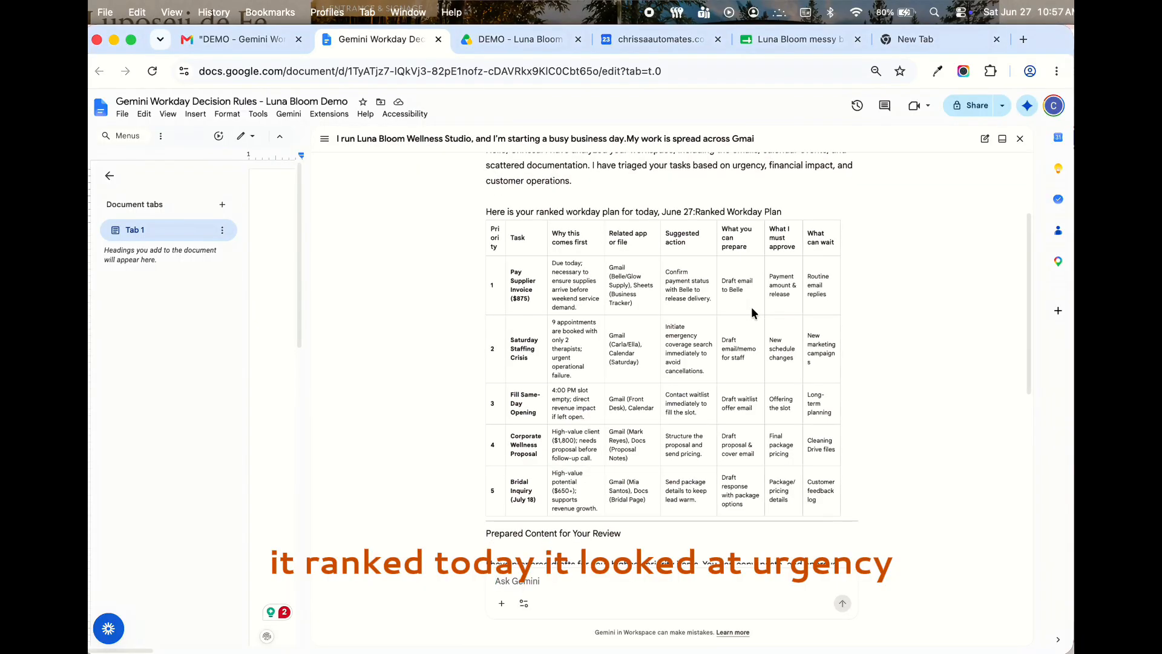
scroll(754, 313, down, 1)
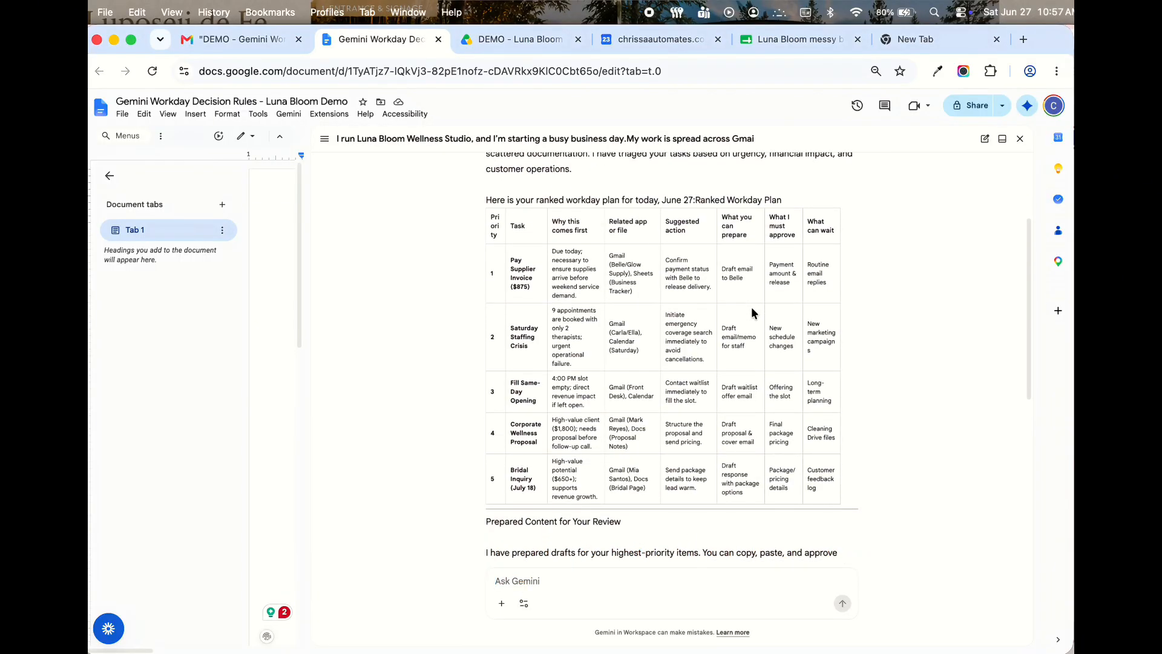
scroll(753, 313, down, 2)
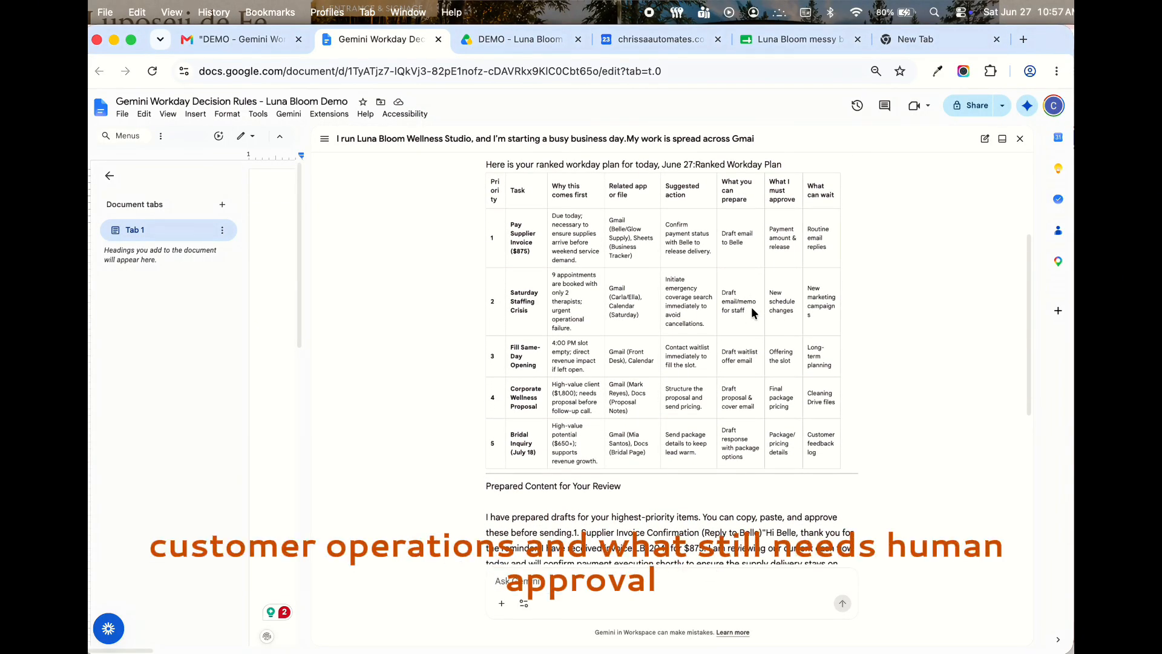
scroll(753, 313, down, 1)
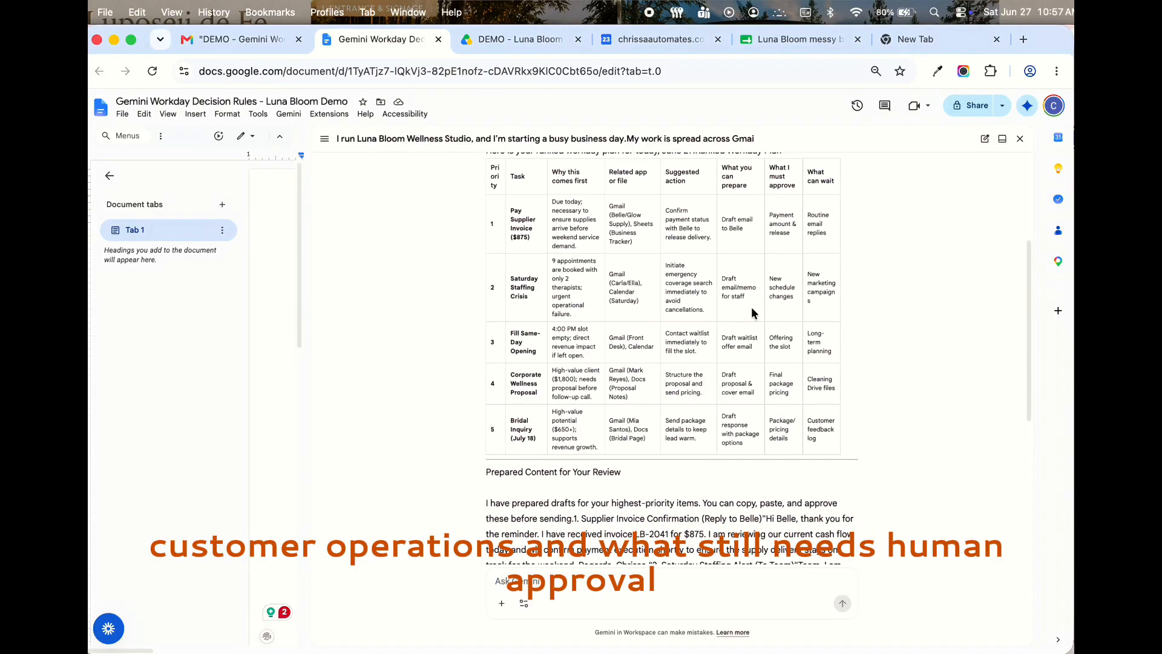
scroll(753, 312, down, 3)
scroll(753, 313, down, 6)
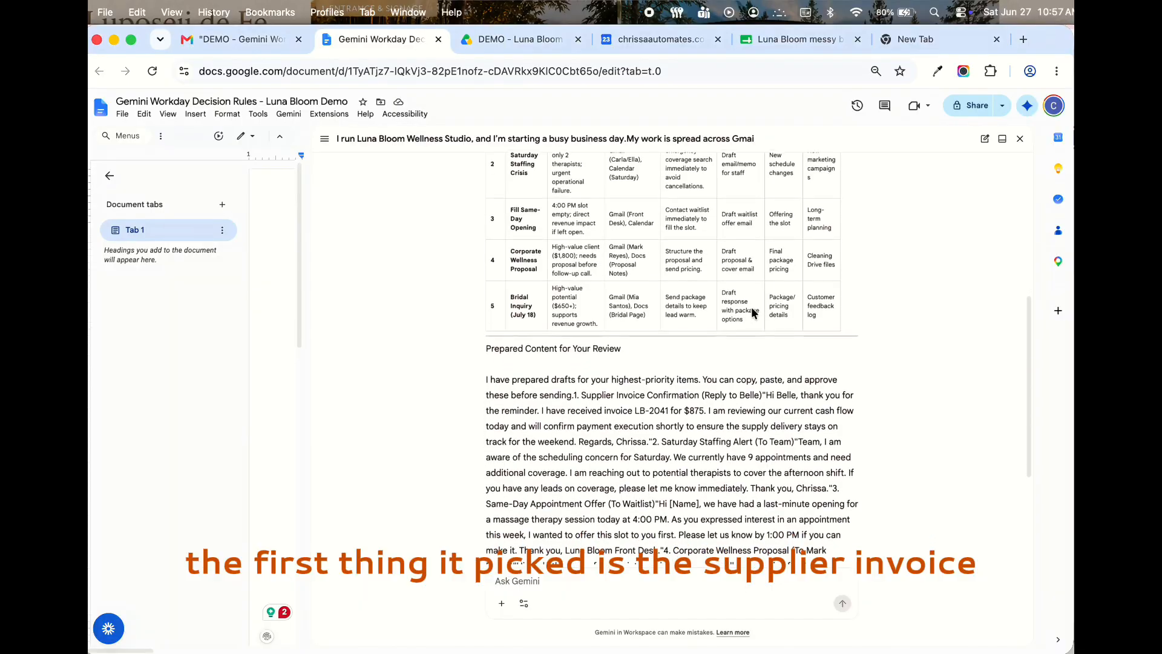
scroll(753, 313, down, 7)
scroll(753, 312, down, 9)
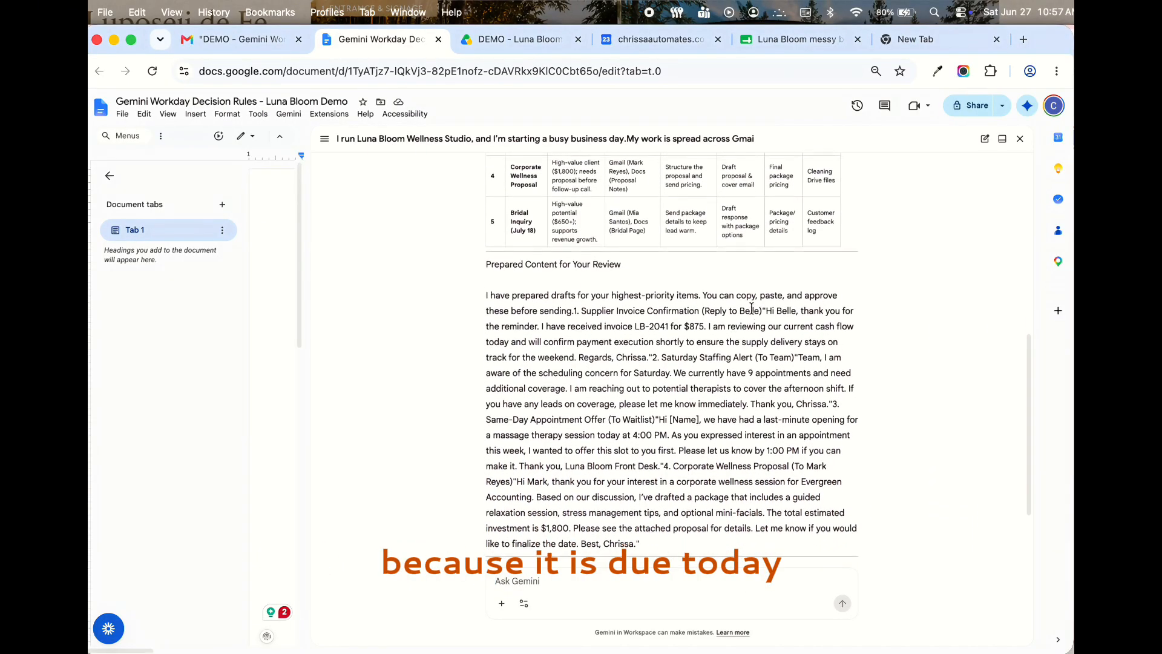
scroll(752, 309, down, 2)
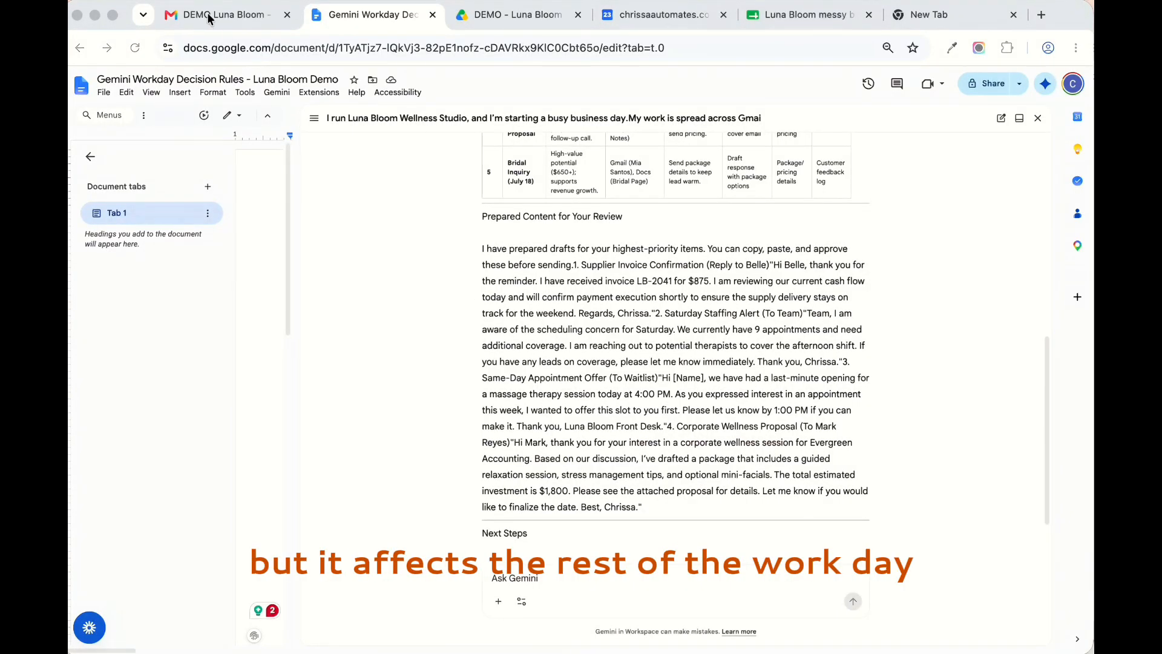
- Check the urgent supplier invoice email in Gmail against the task follow-ups in the business trackers spreadsheet
click(209, 19)
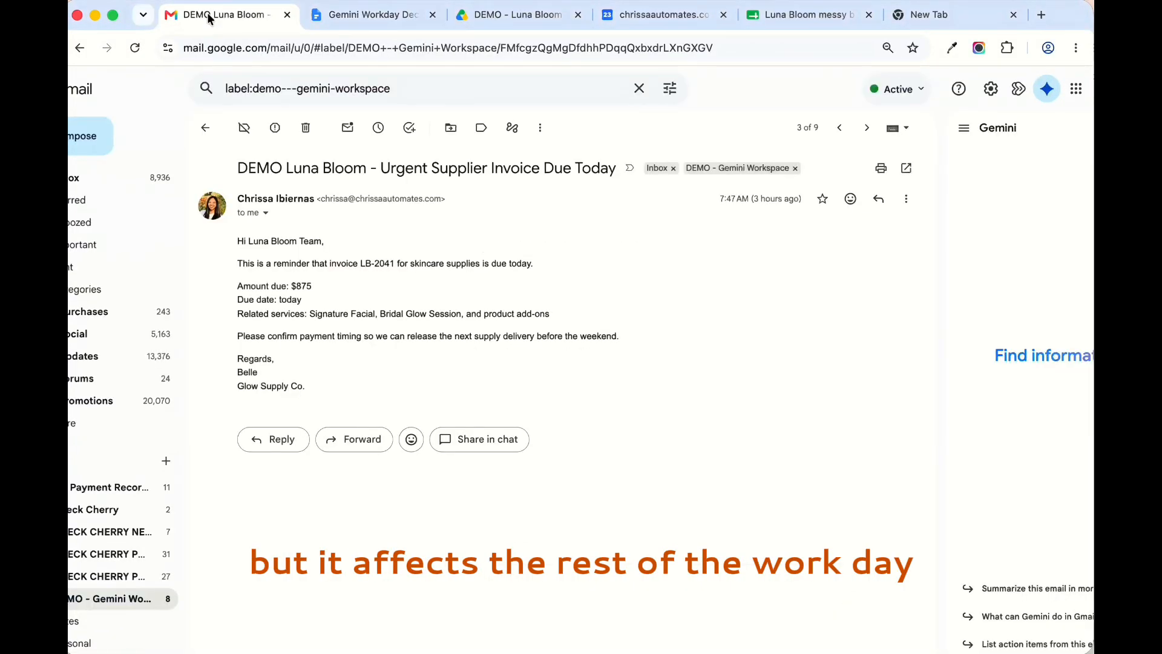
click(207, 130)
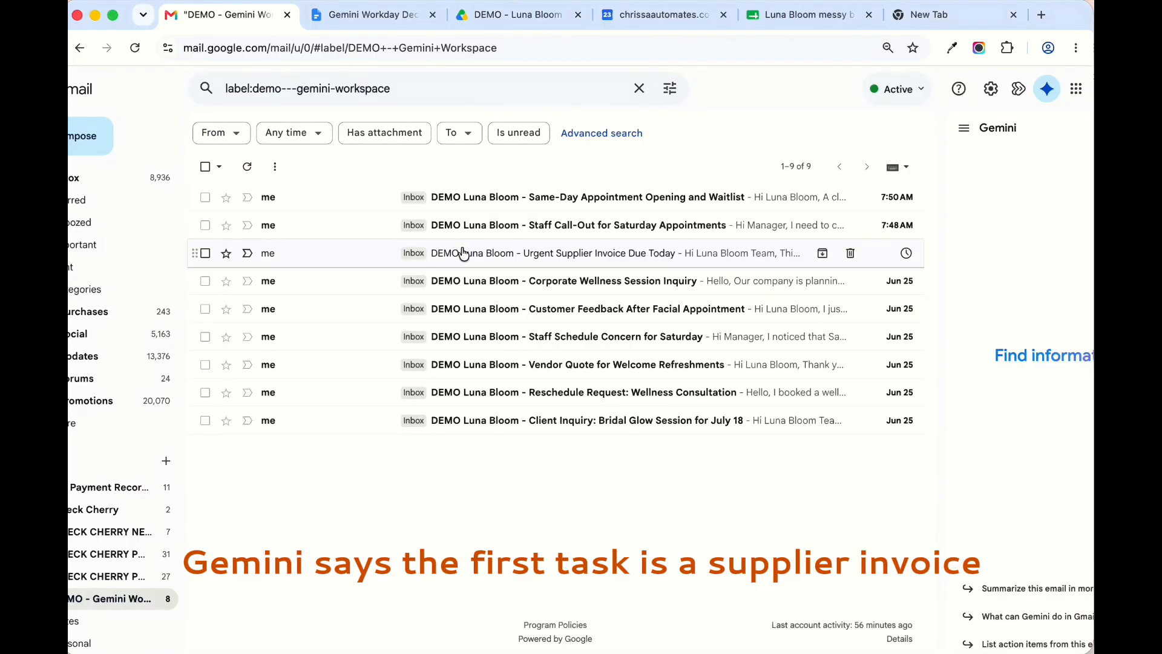
click(463, 253)
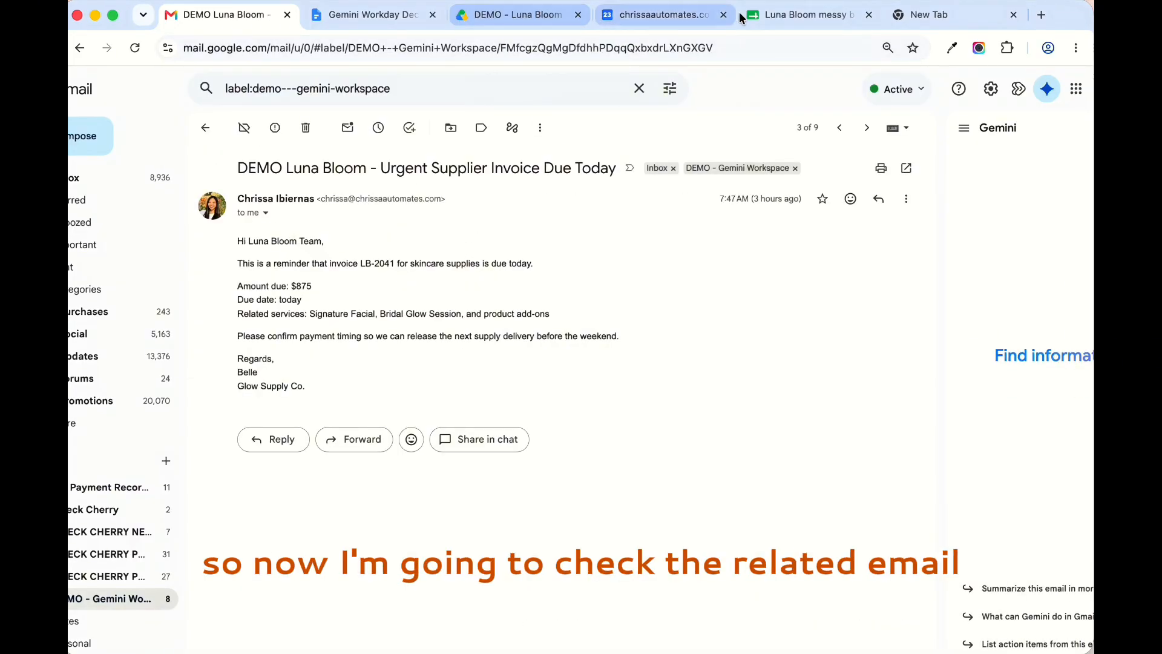
click(762, 18)
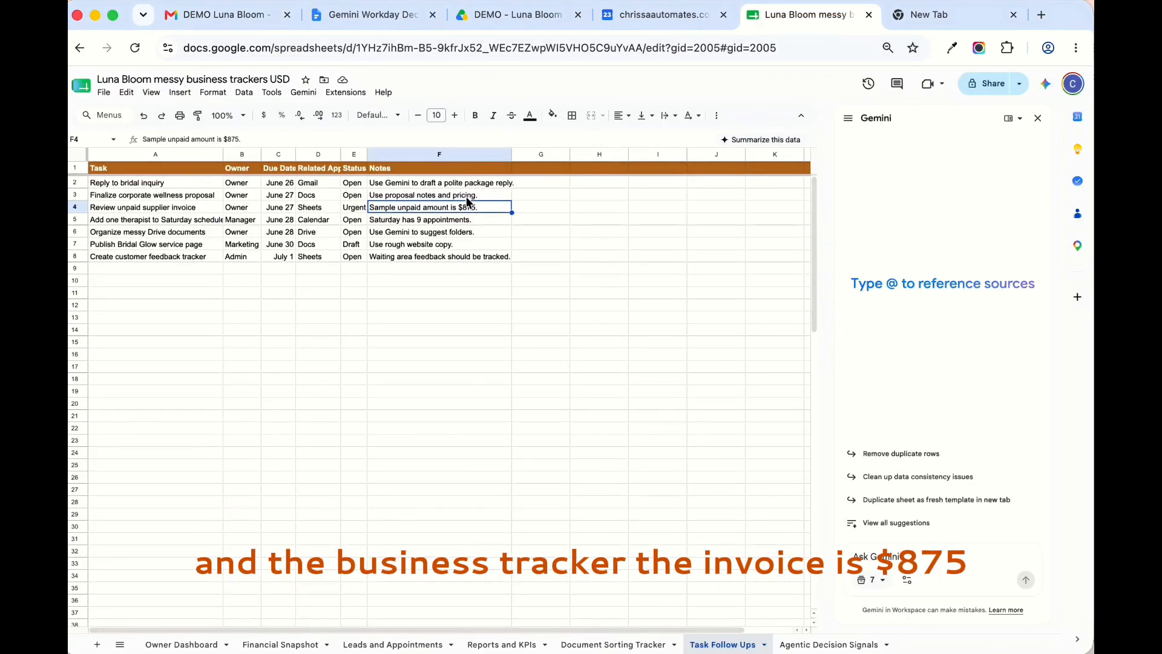
- In the decision rules document's Gemini chat, ask it to "Prepare the draft reply for me for the invoice email" from the supplier
click(369, 18)
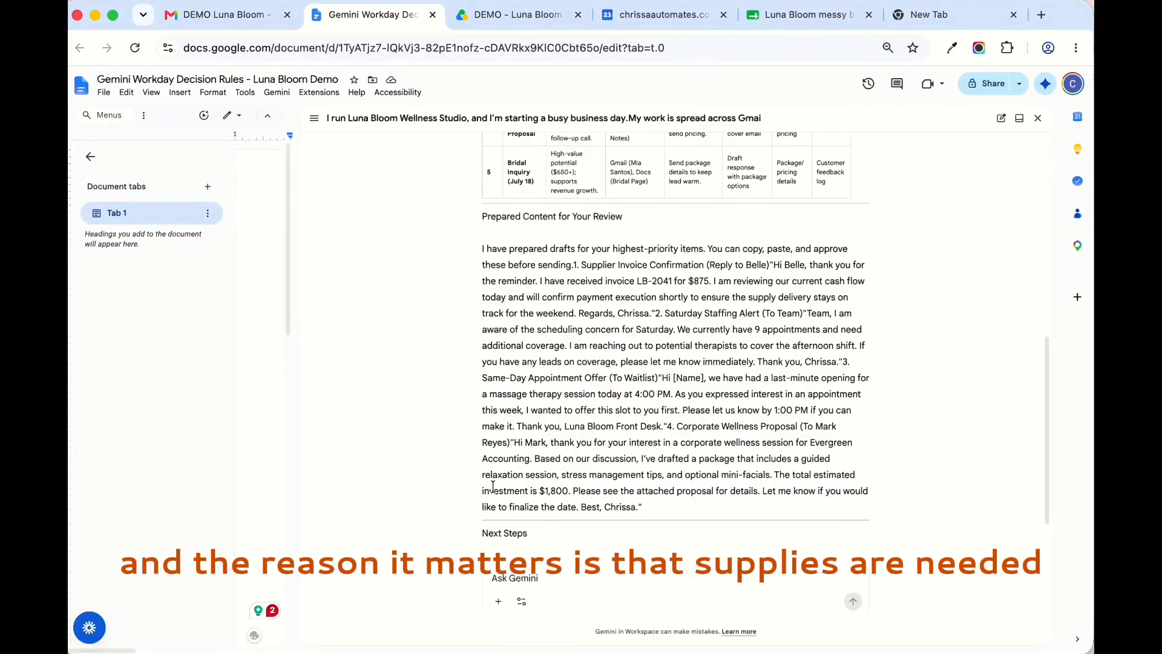
click(535, 579)
text(Prepa)
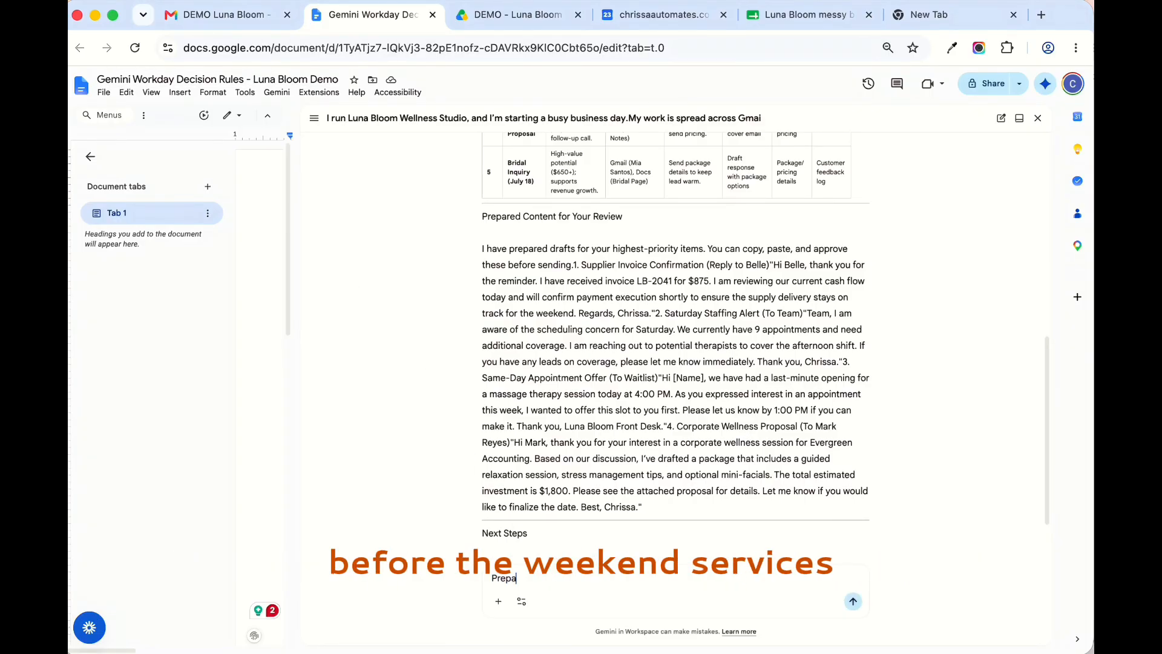
text(re the draft repl)
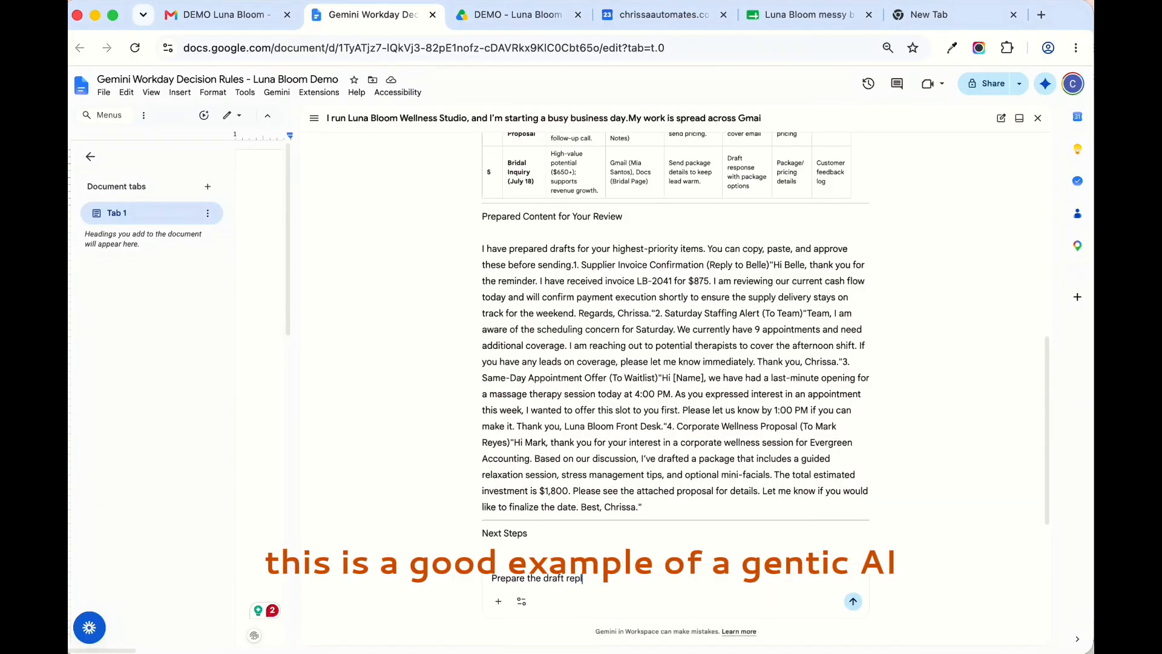
text(y for me fo)
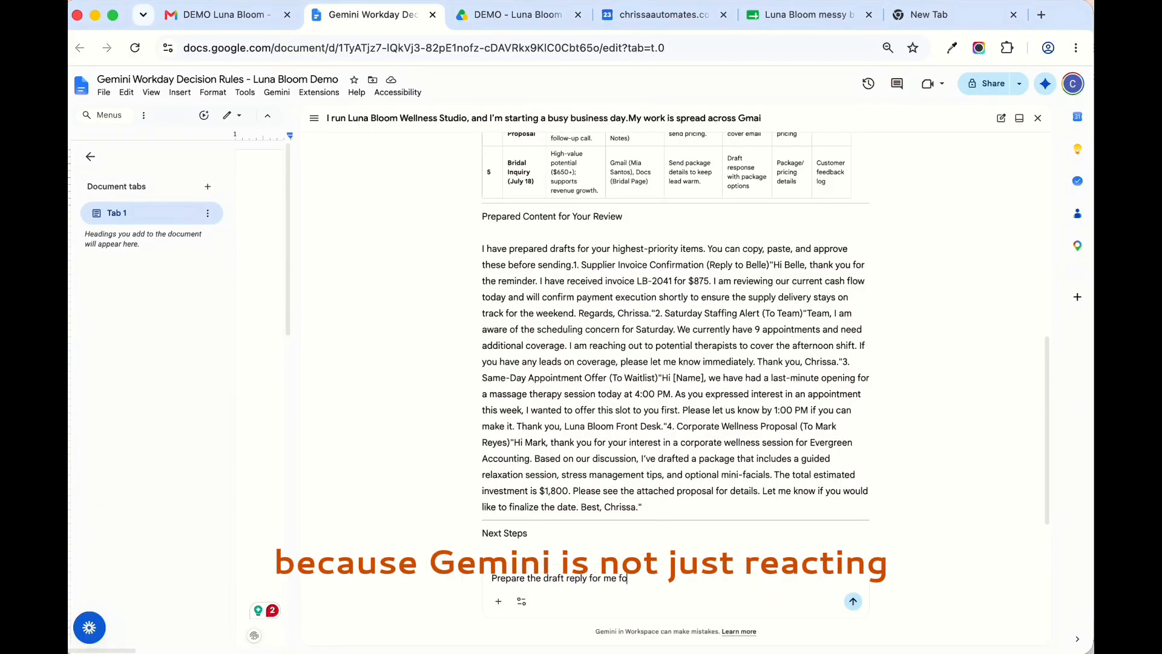
text(r th)
key(BackSpace)
key(BackSpace)
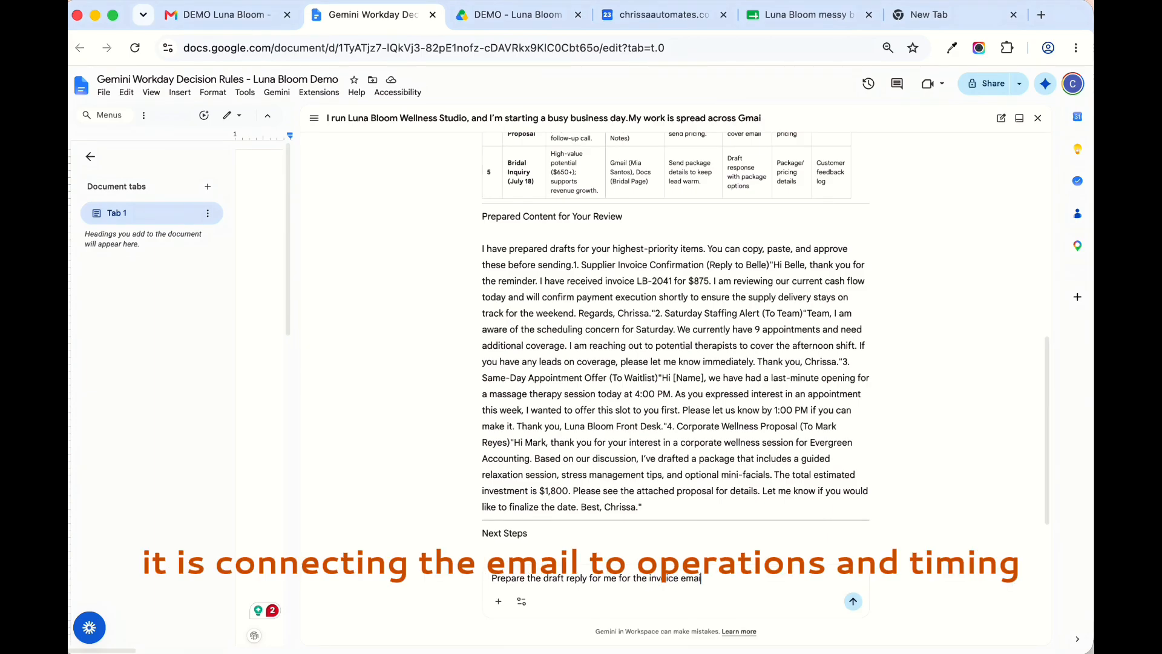
text(Belle)
key(Return)
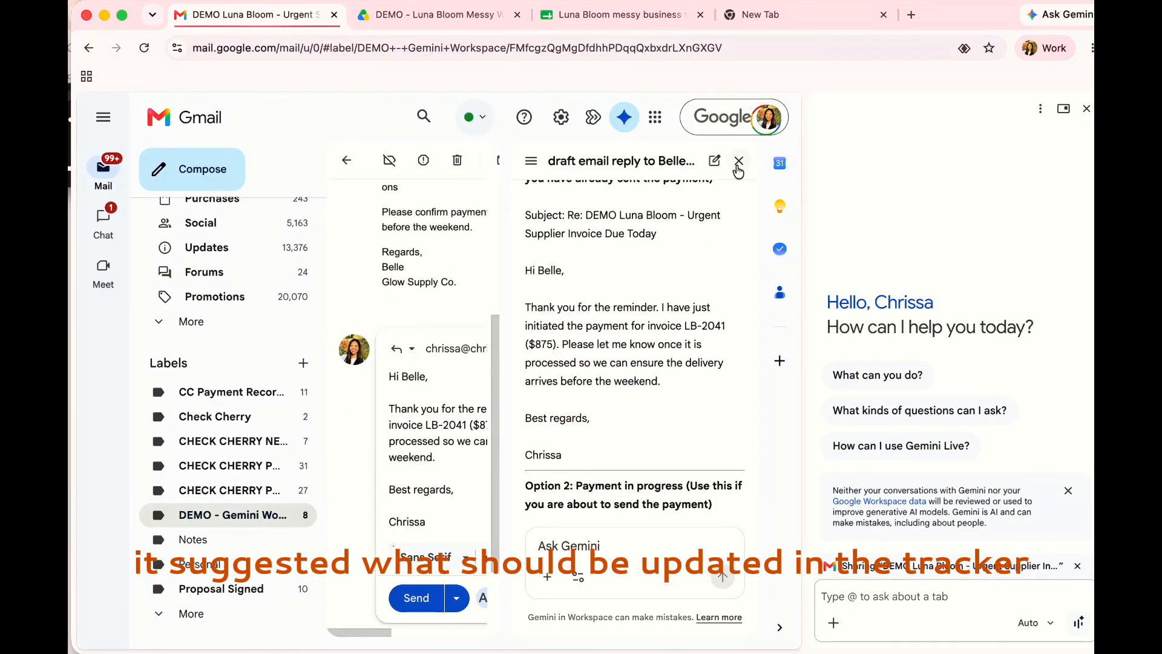
- Close Gemini in Gmail, review the drafted reply against the original supplier invoice email, and send the reply
click(739, 161)
scroll(584, 397, down, 1)
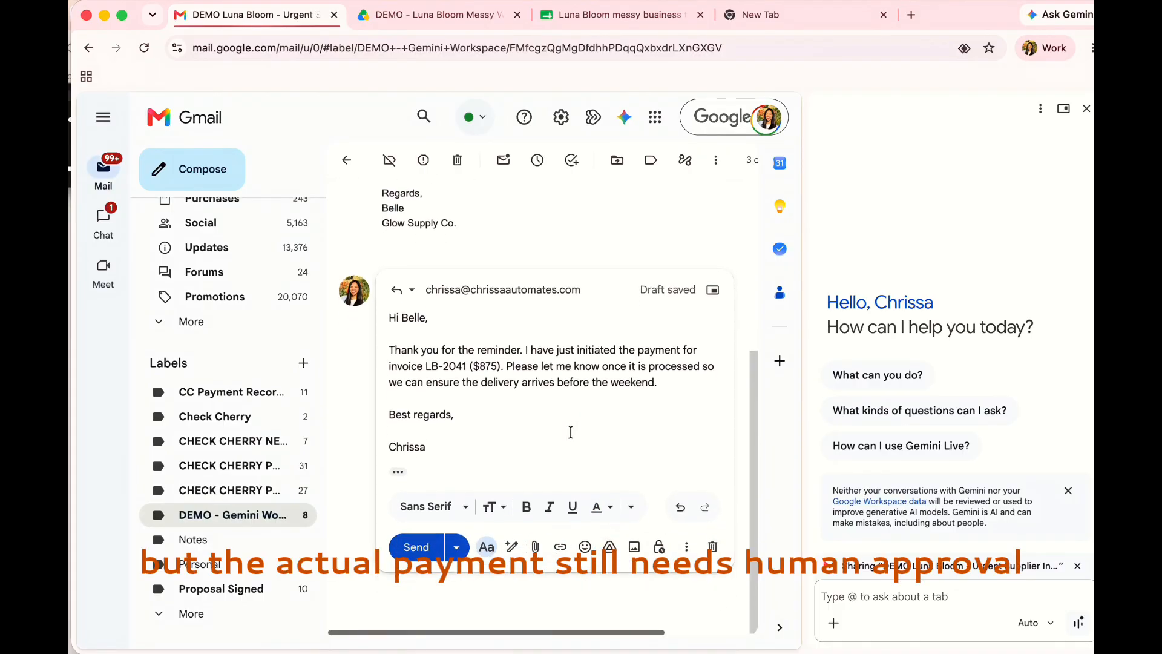
scroll(571, 432, up, 5)
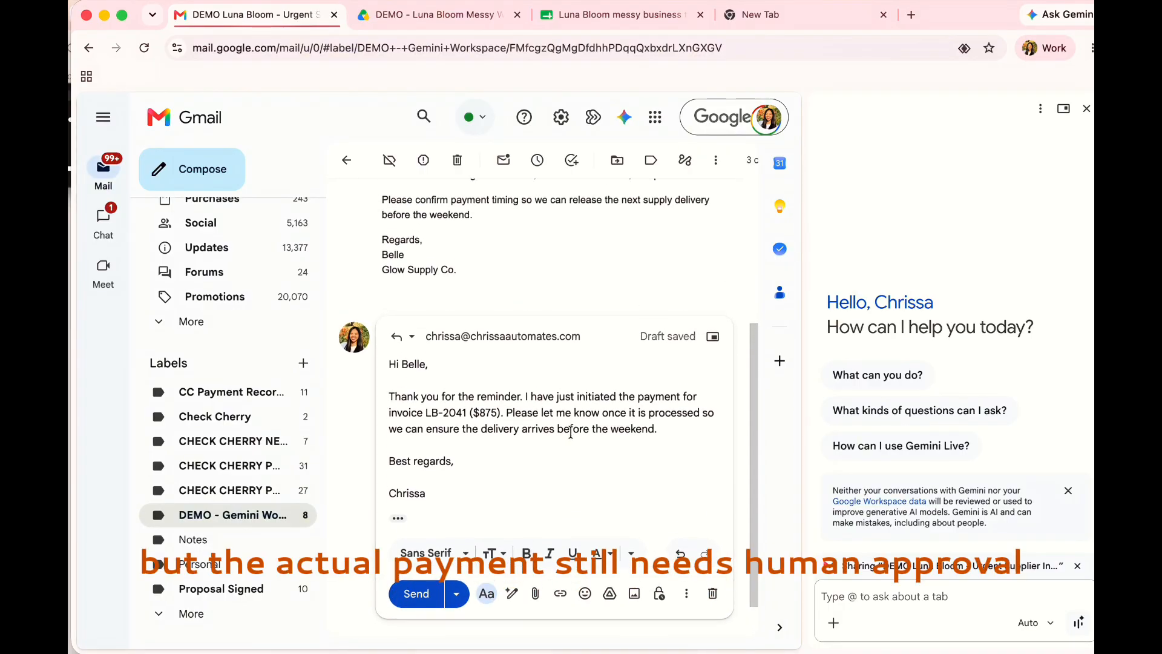
scroll(570, 433, up, 1)
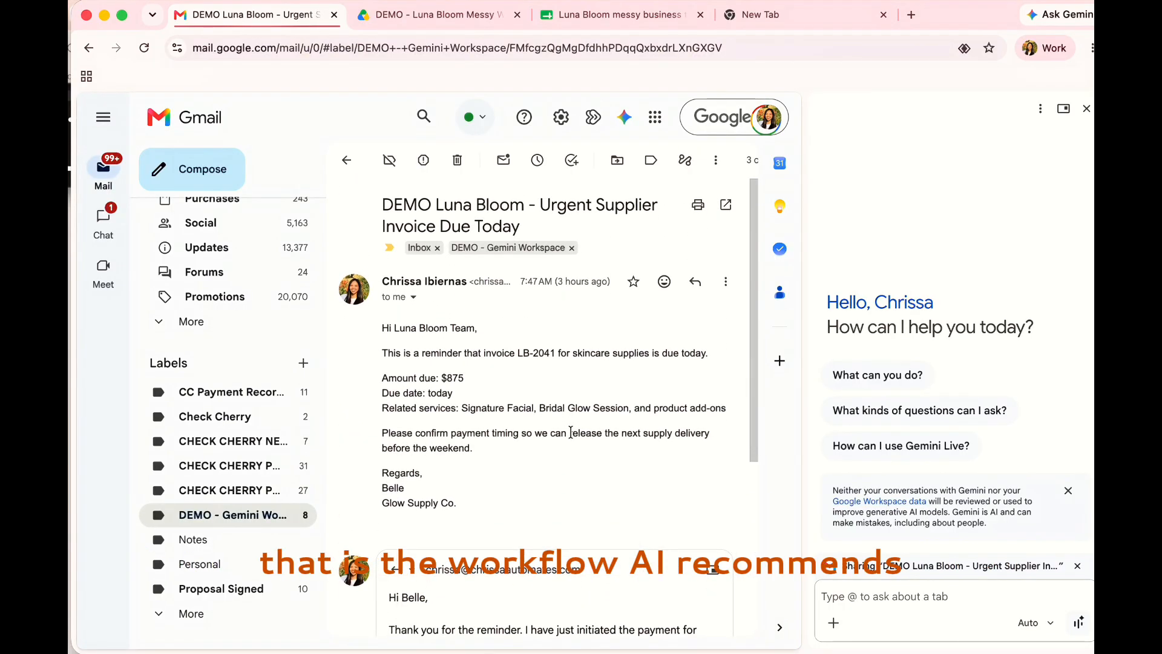
scroll(570, 432, down, 1)
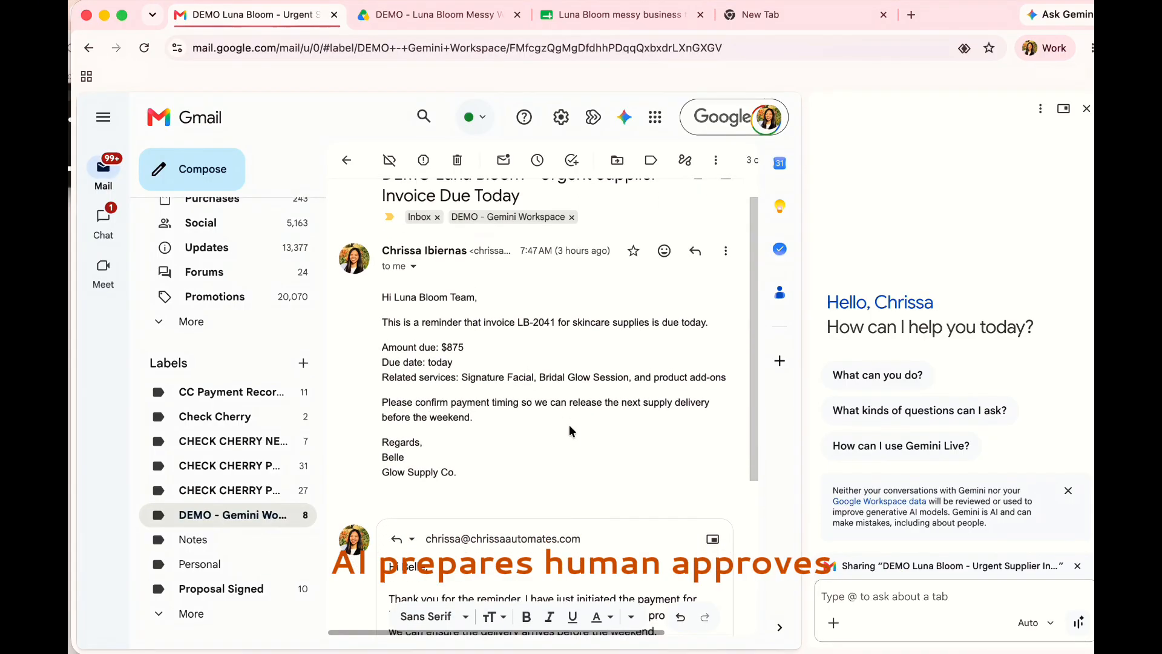
scroll(569, 429, down, 5)
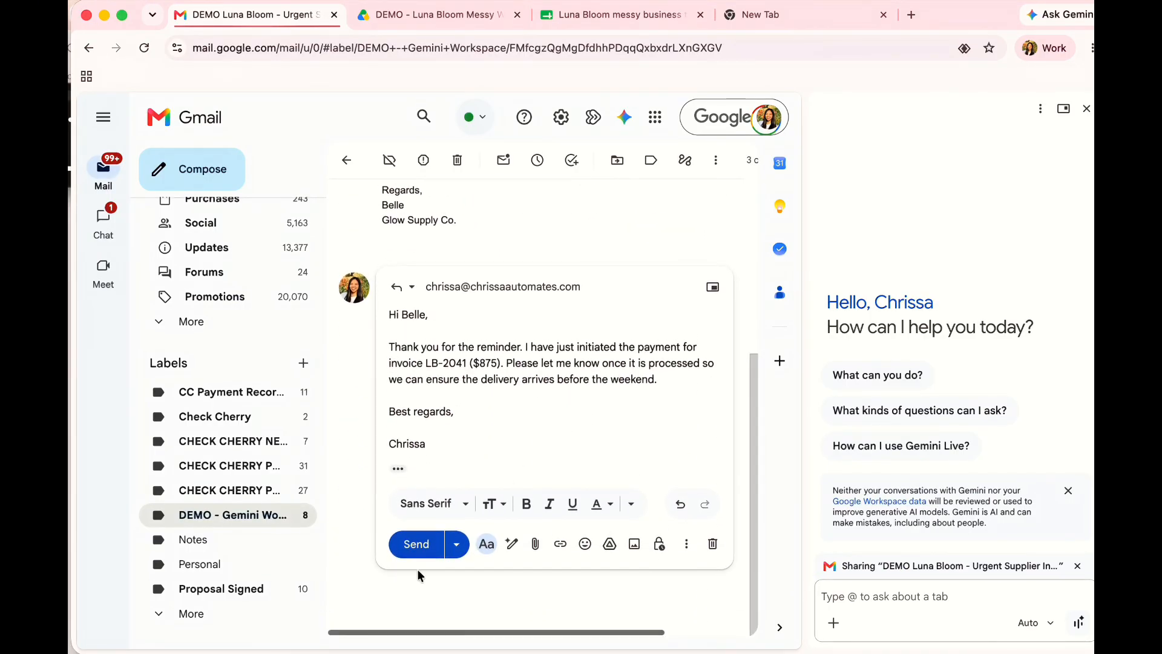
click(416, 544)
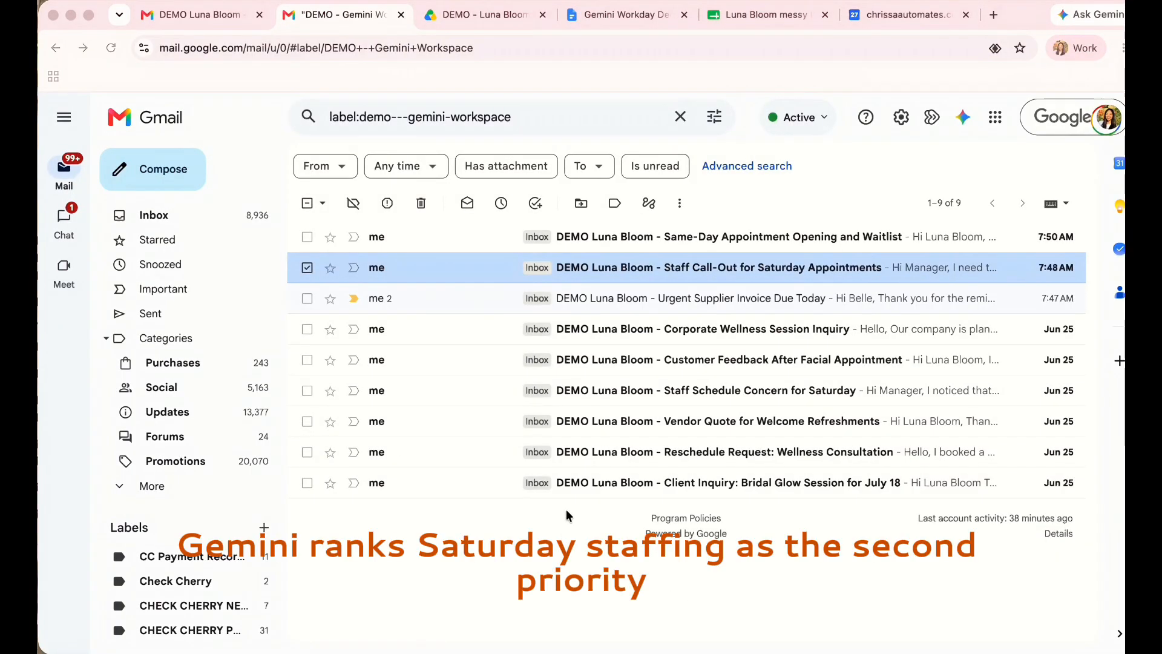
- Read the email about the staff call-out for Saturday appointments and return to the labelled message list
click(609, 269)
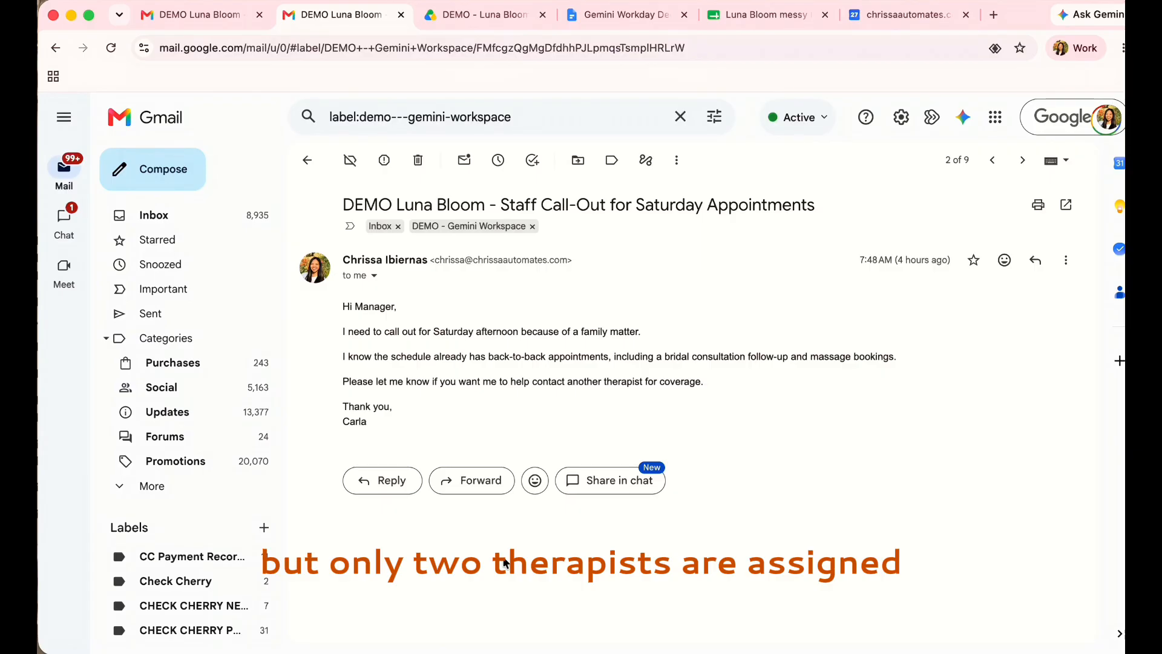
click(307, 160)
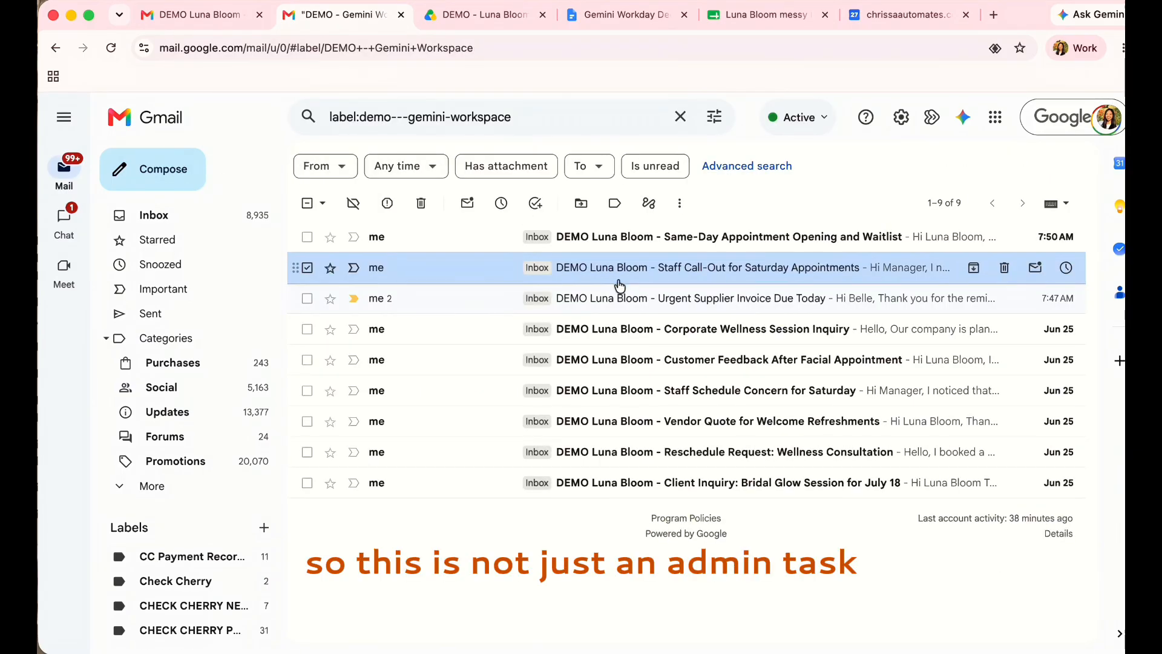
- Open the email about the Saturday staff schedule concern and tick all four items in Gemini's Owner's Confirmation Checklist for the coverage
click(683, 384)
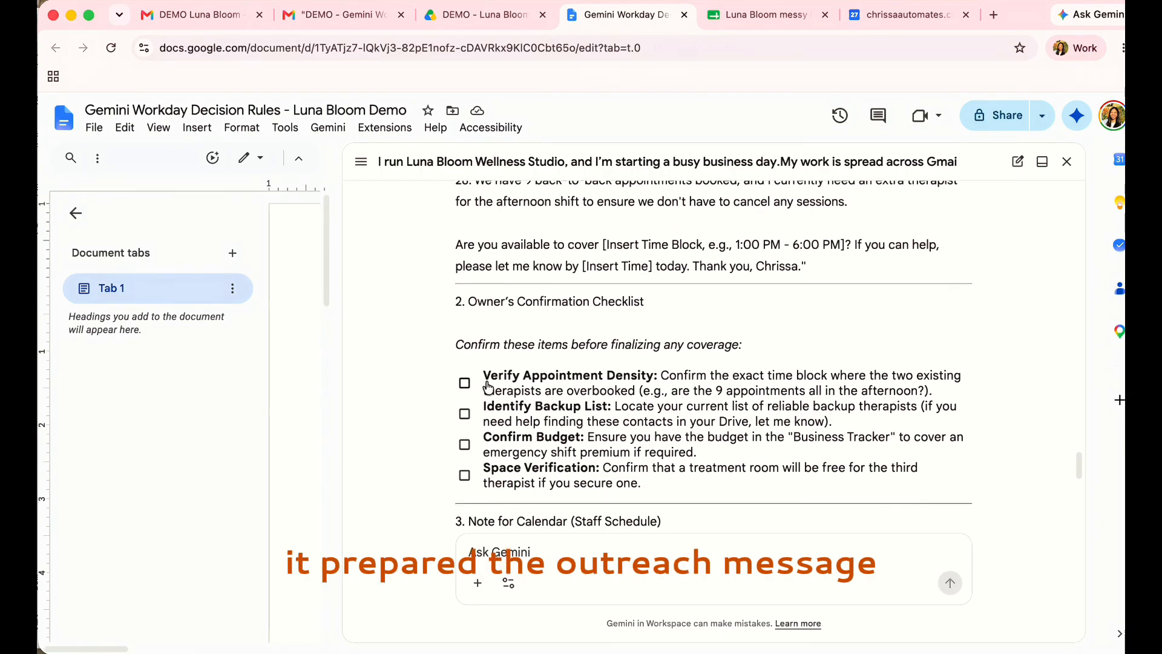
click(465, 382)
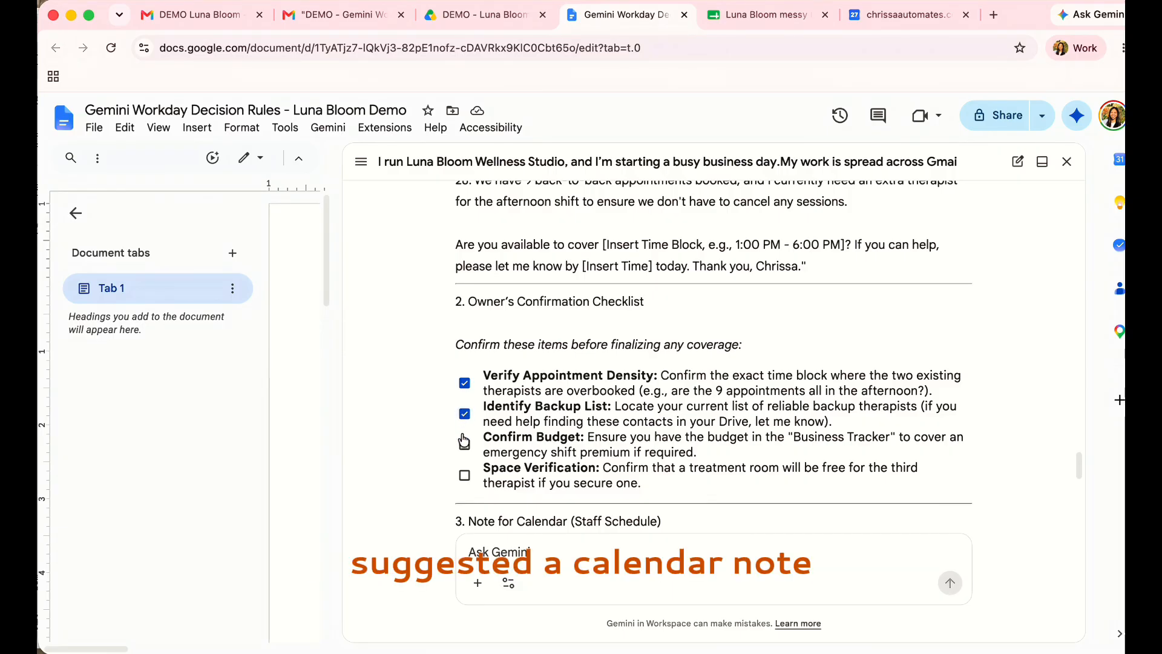
scroll(464, 446, down, 1)
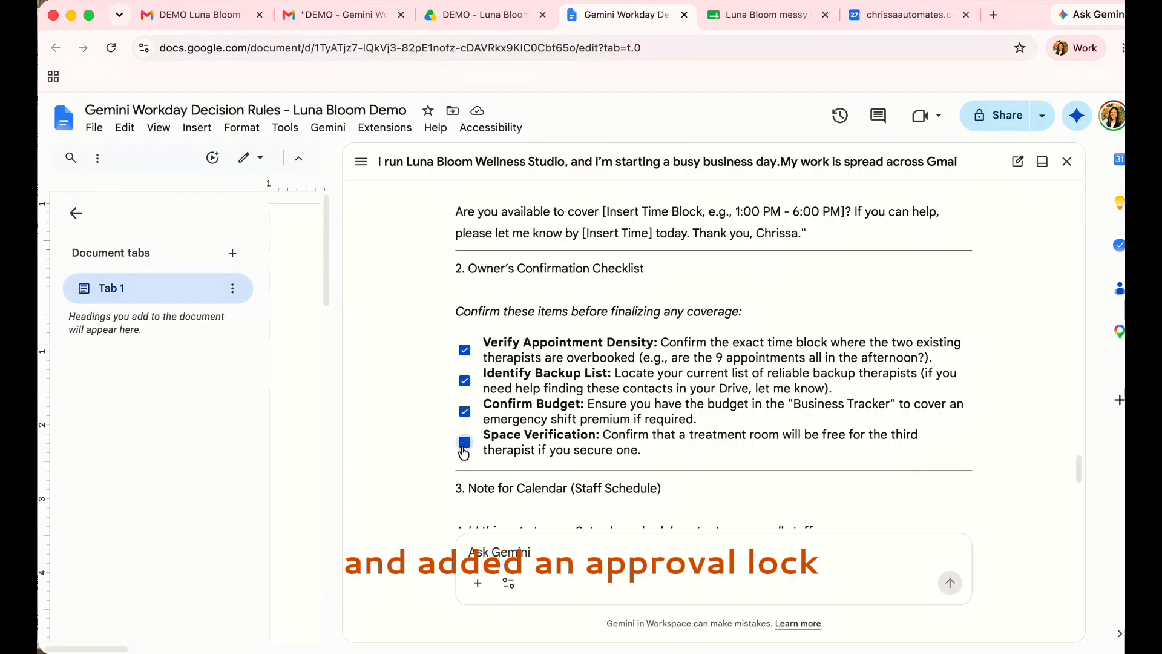
click(465, 442)
- Review the calendar note for the staff schedule and the approval lock rules in Gemini's Saturday staffing answer
scroll(464, 451, down, 2)
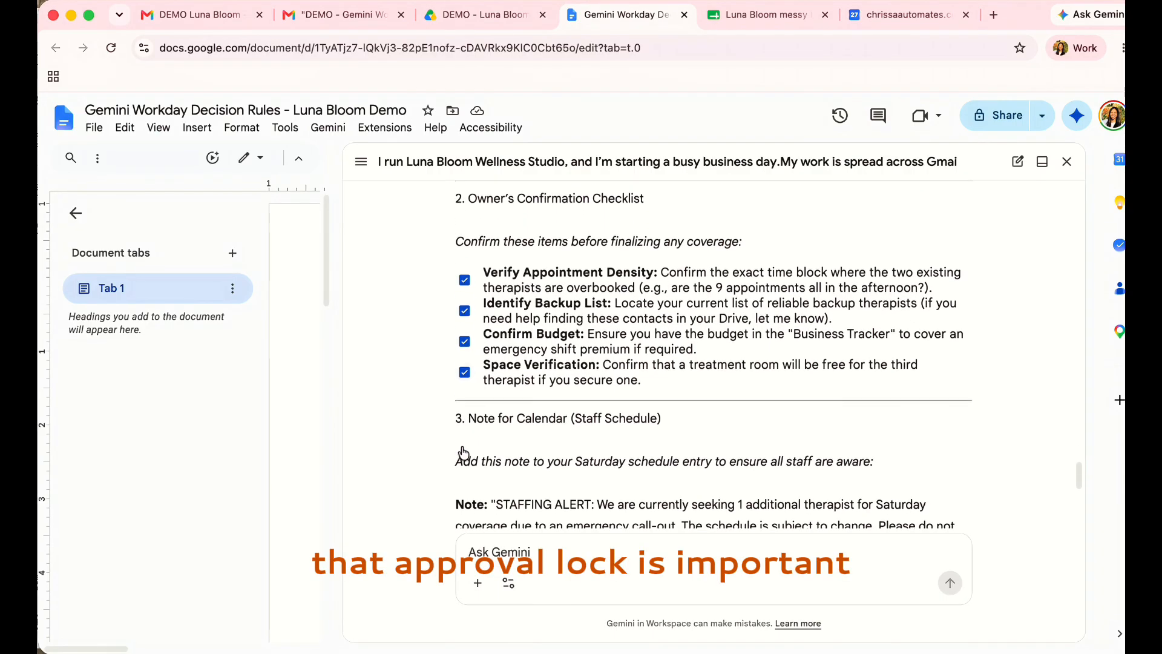
scroll(463, 452, down, 5)
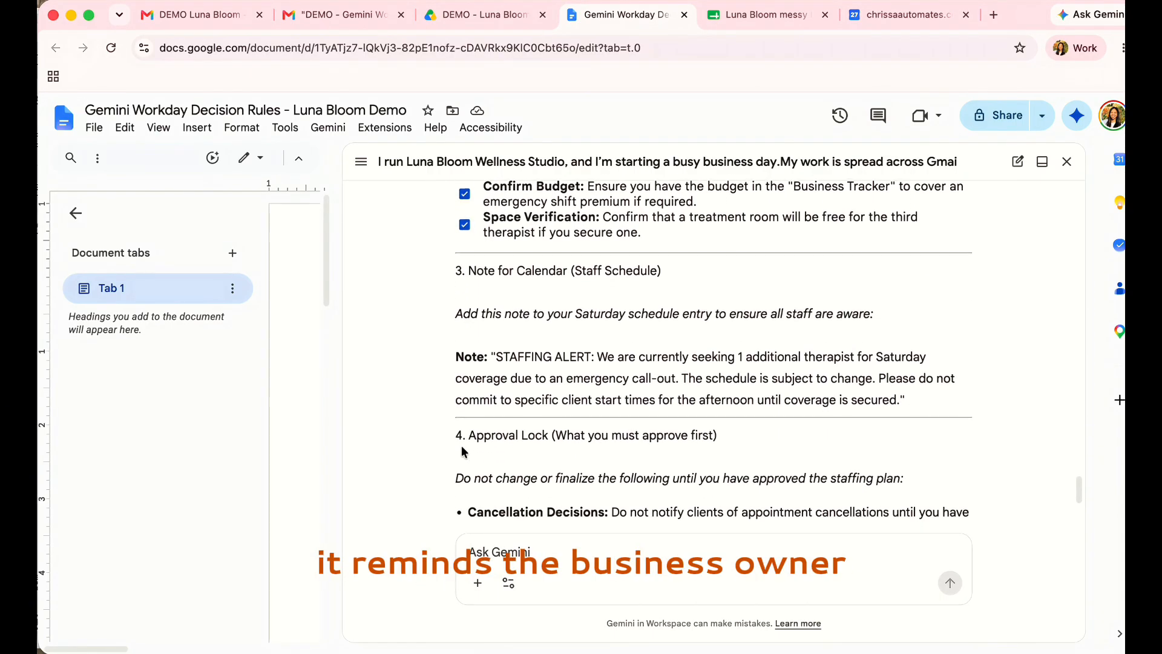
scroll(464, 452, down, 1)
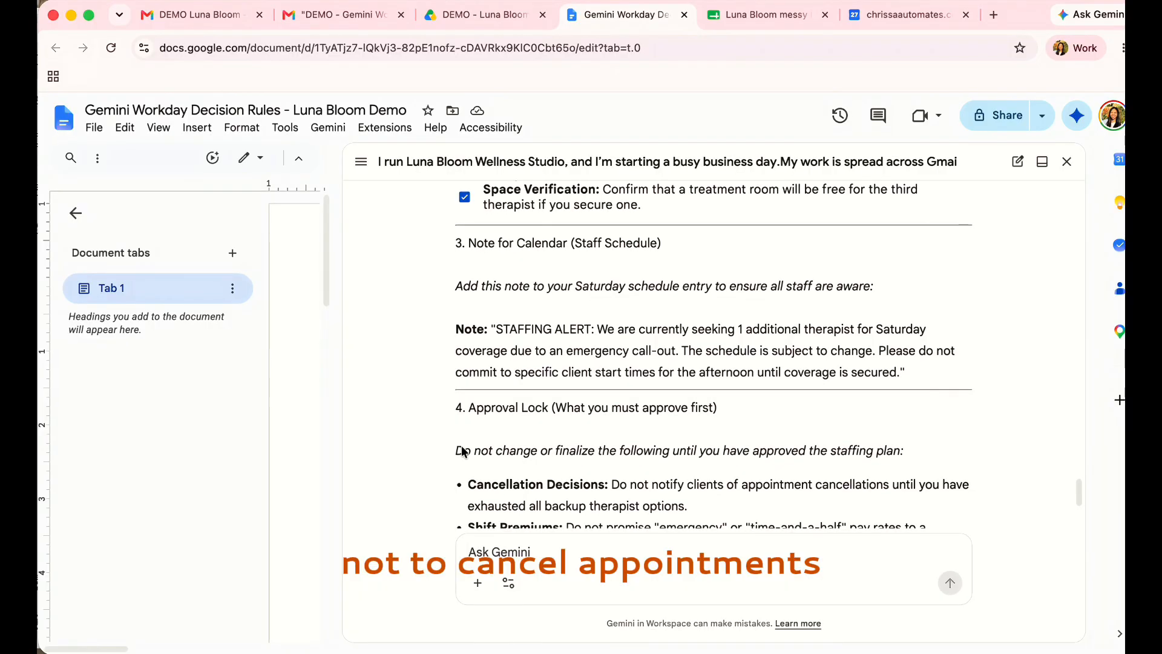
scroll(462, 451, down, 2)
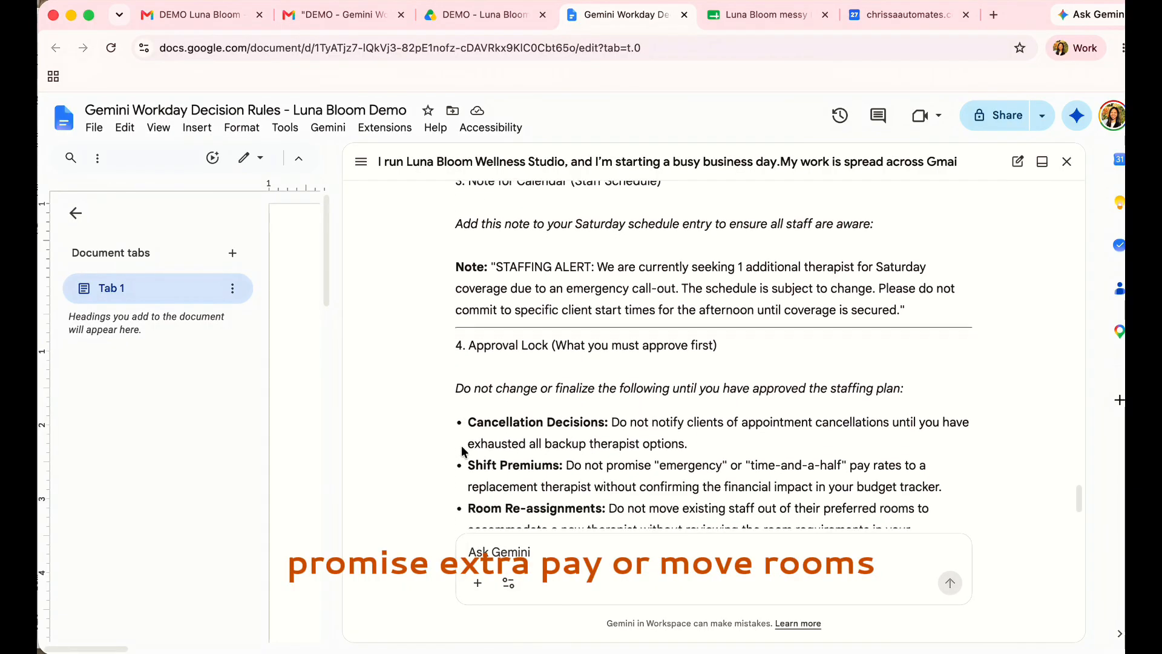
scroll(462, 451, down, 2)
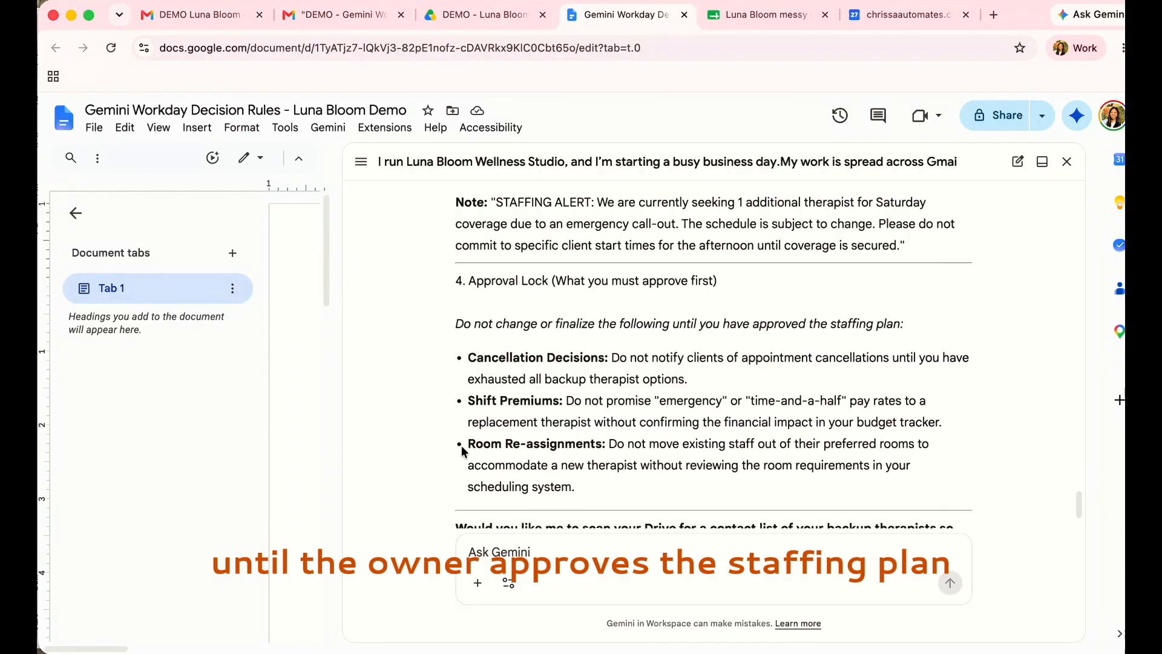
scroll(461, 445, down, 2)
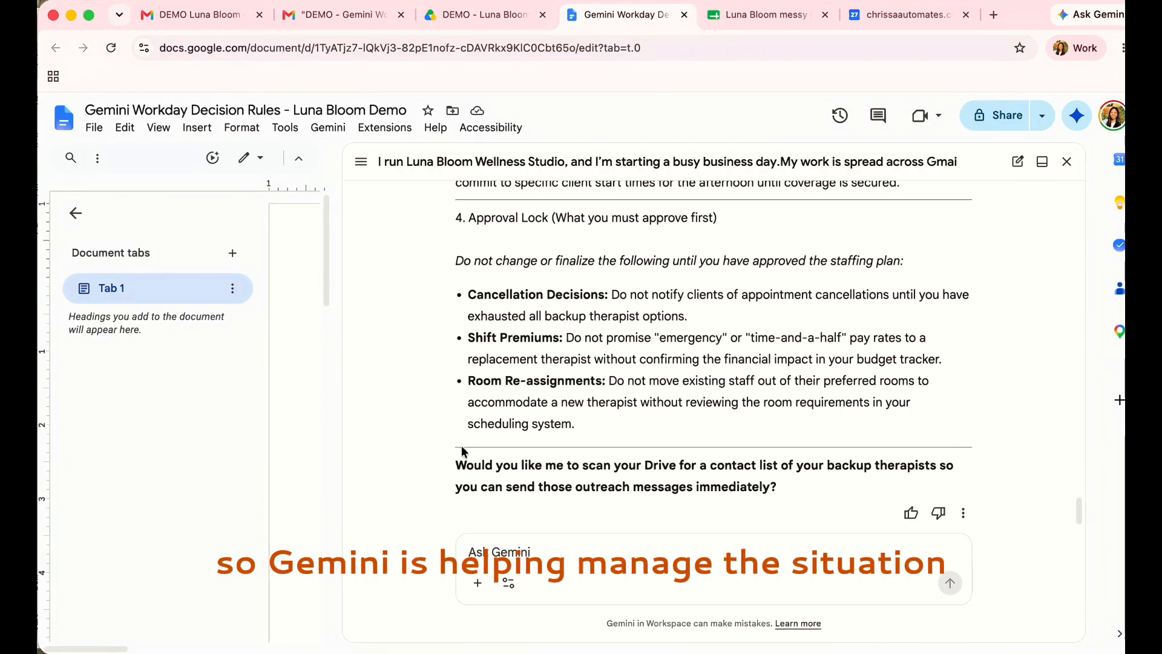
- Ask Gemini "Okay scan my luna bloom contacts and check contacts for backup therapists"
click(511, 570)
text(Oa)
text(ky scan my c)
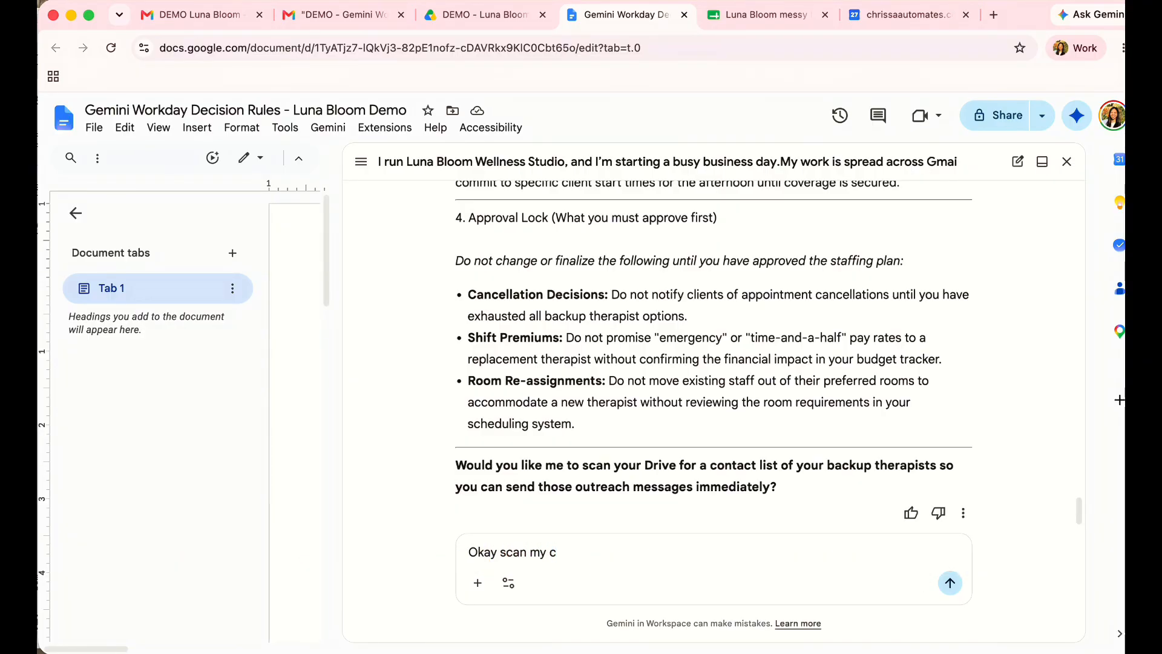
key(BackSpace)
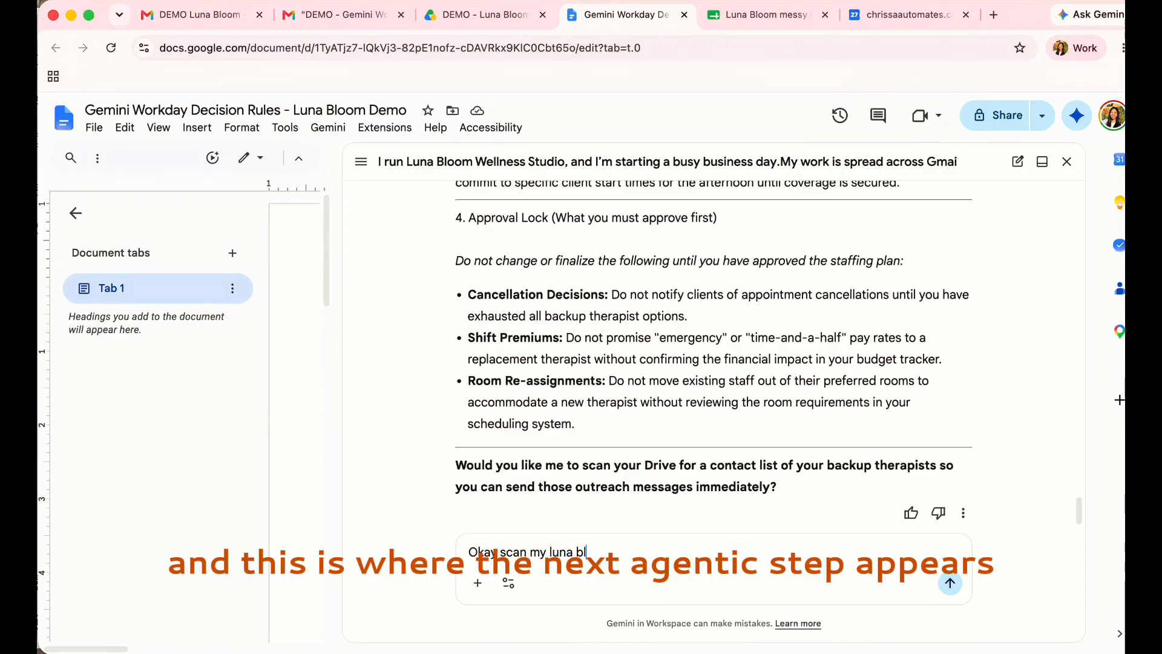
text(ts)
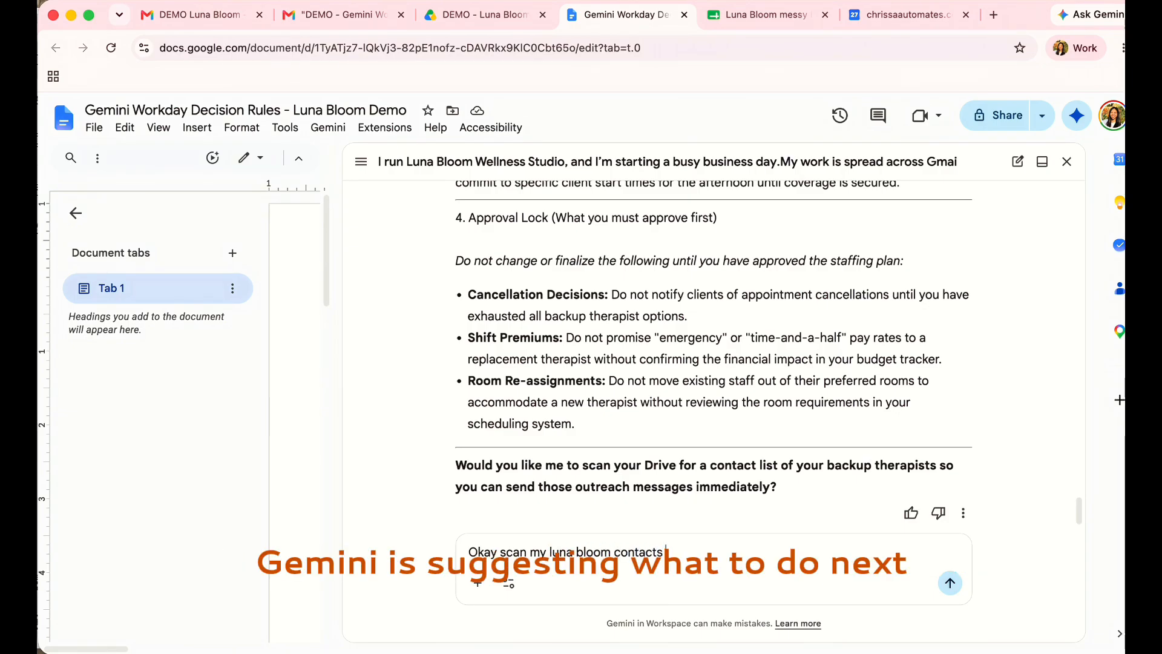
text( and check)
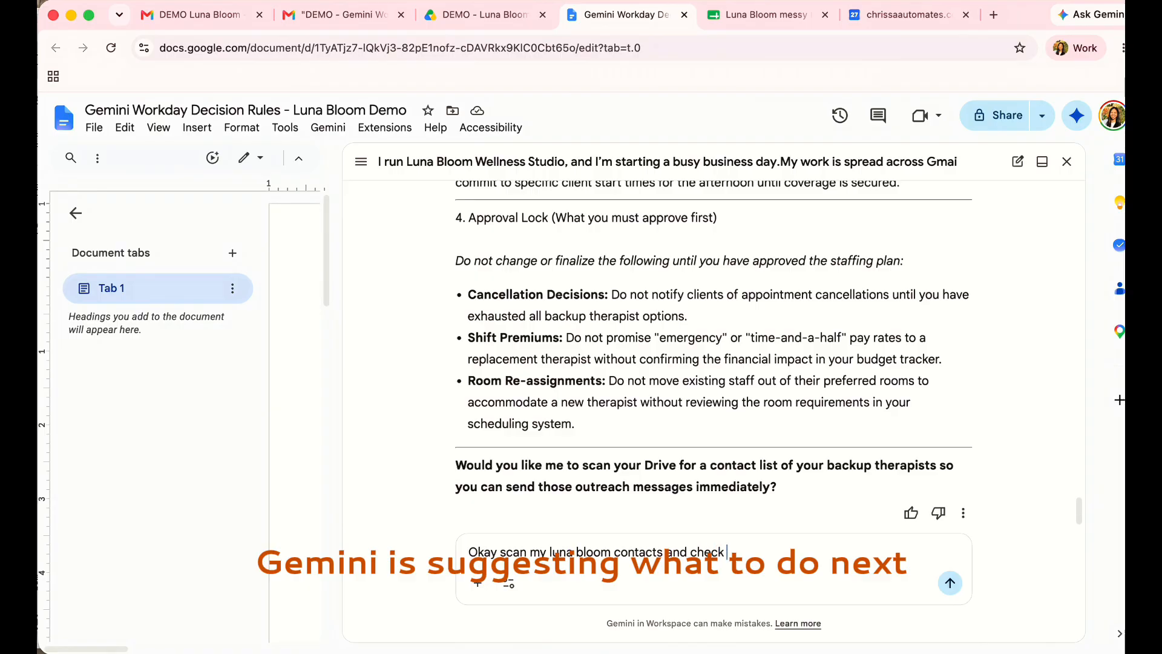
text( contacts for)
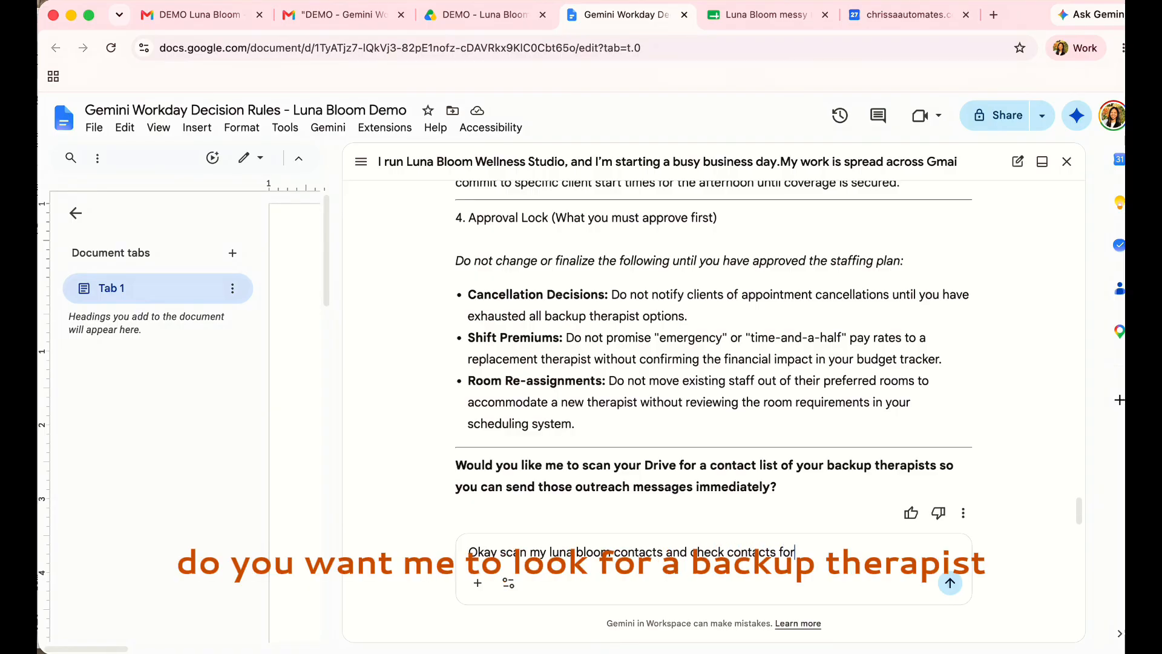
text( backup thera)
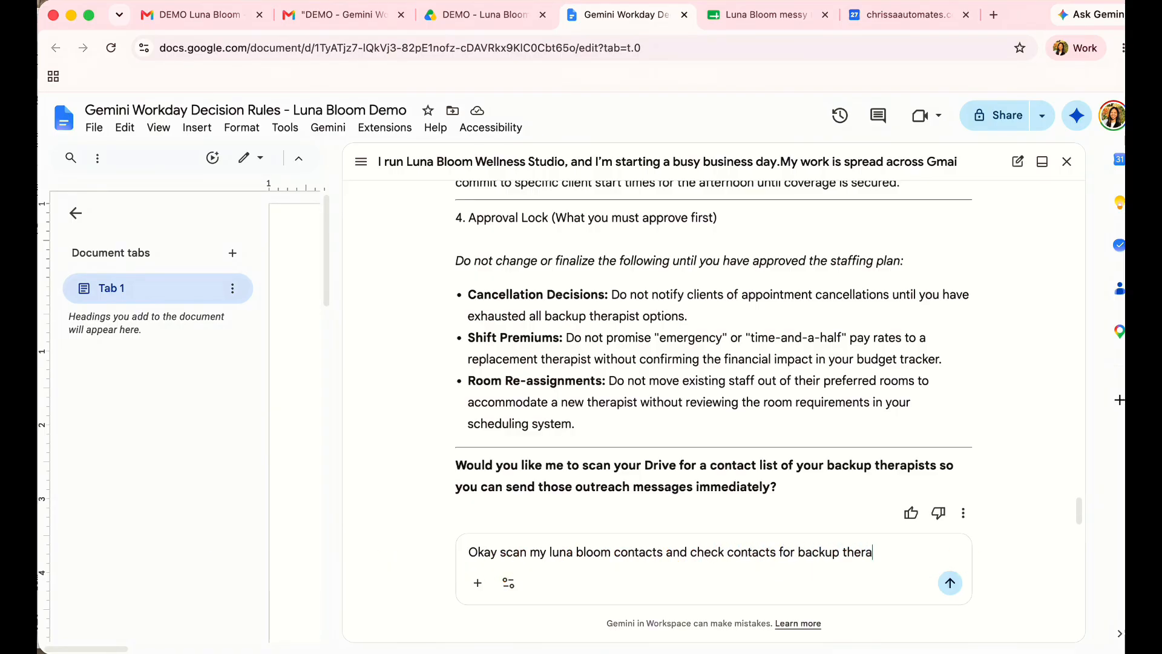
text(pists)
key(Return)
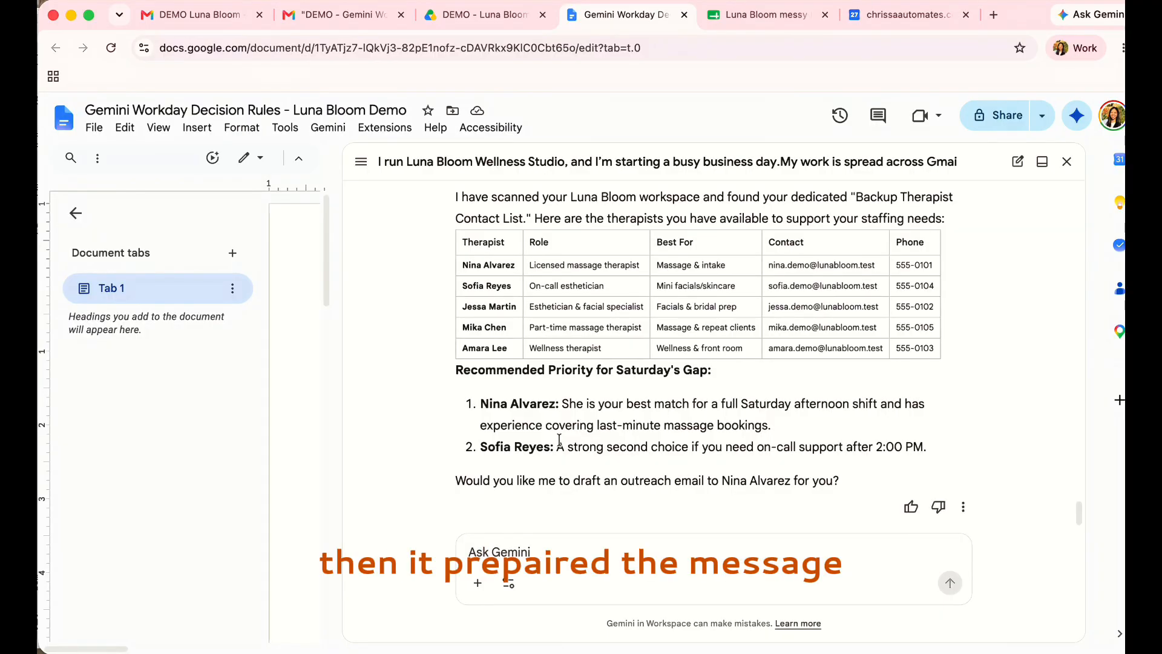
- Reply "okay" to accept Gemini's offer to draft an outreach email to the top recommended backup therapist
drag(522, 459, 555, 460)
click(547, 550)
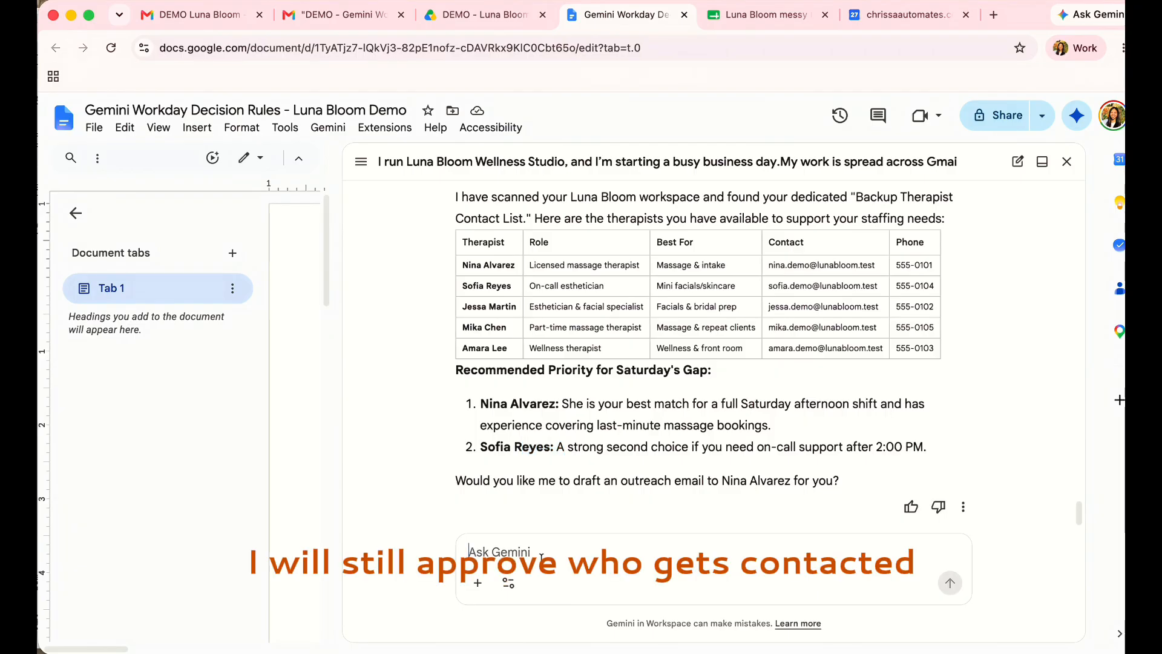
text(okay)
key(Return)
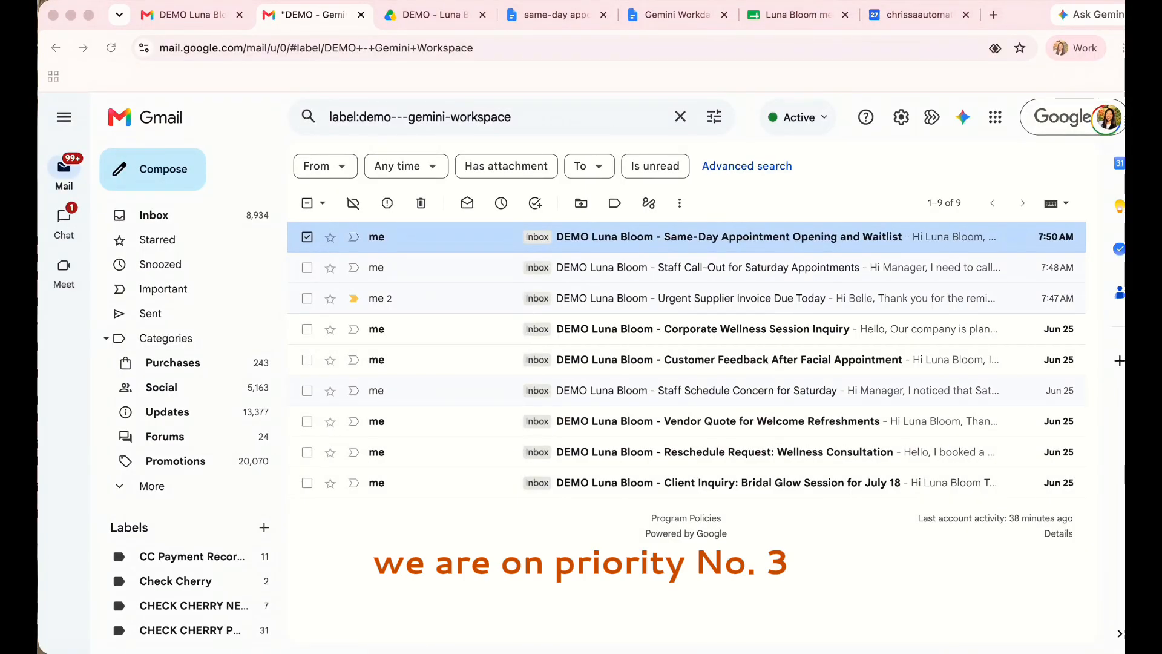
- Read the same-day appointment opening email, the waitlist document and the third priority's row in Gemini's ranking table
click(671, 242)
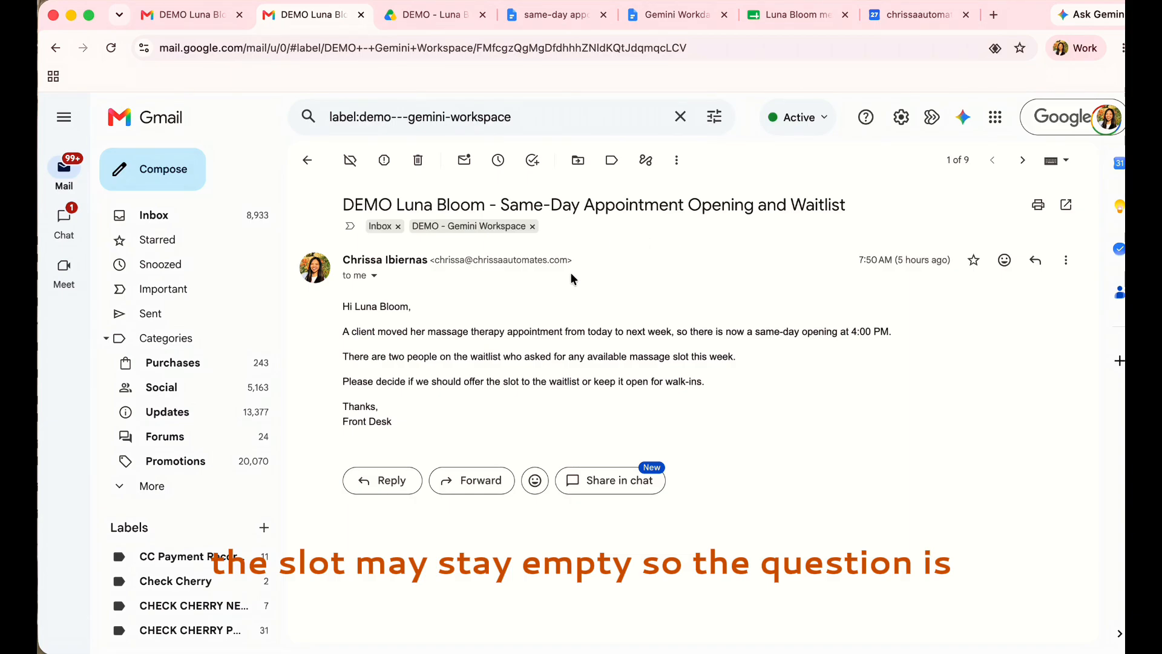
click(578, 20)
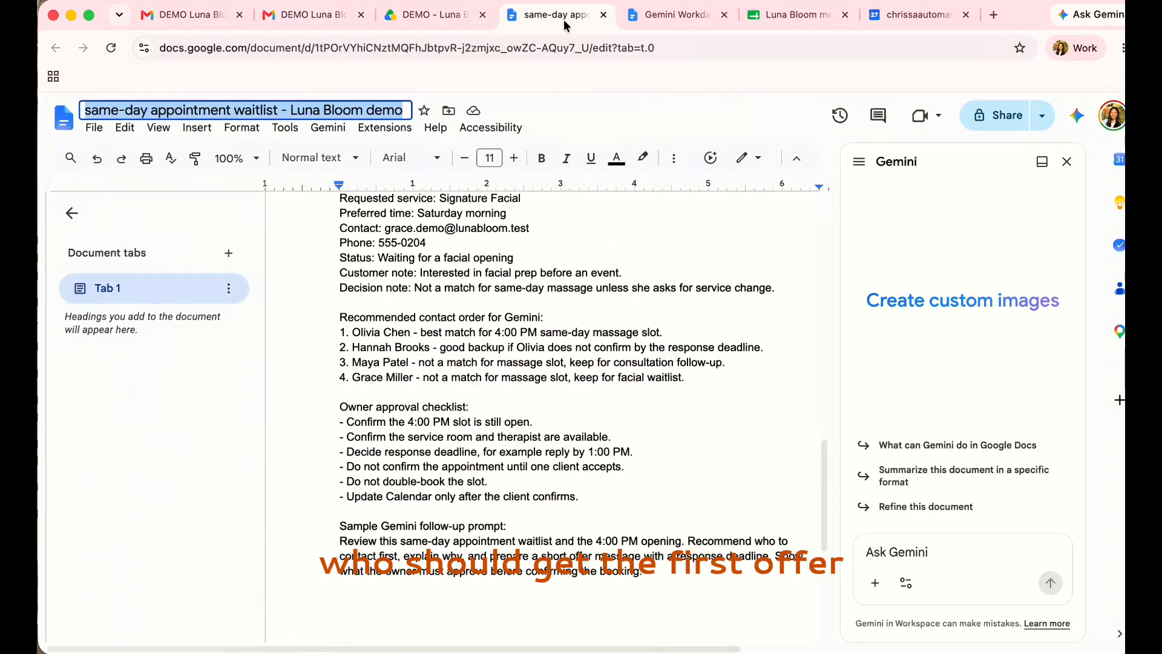
click(676, 14)
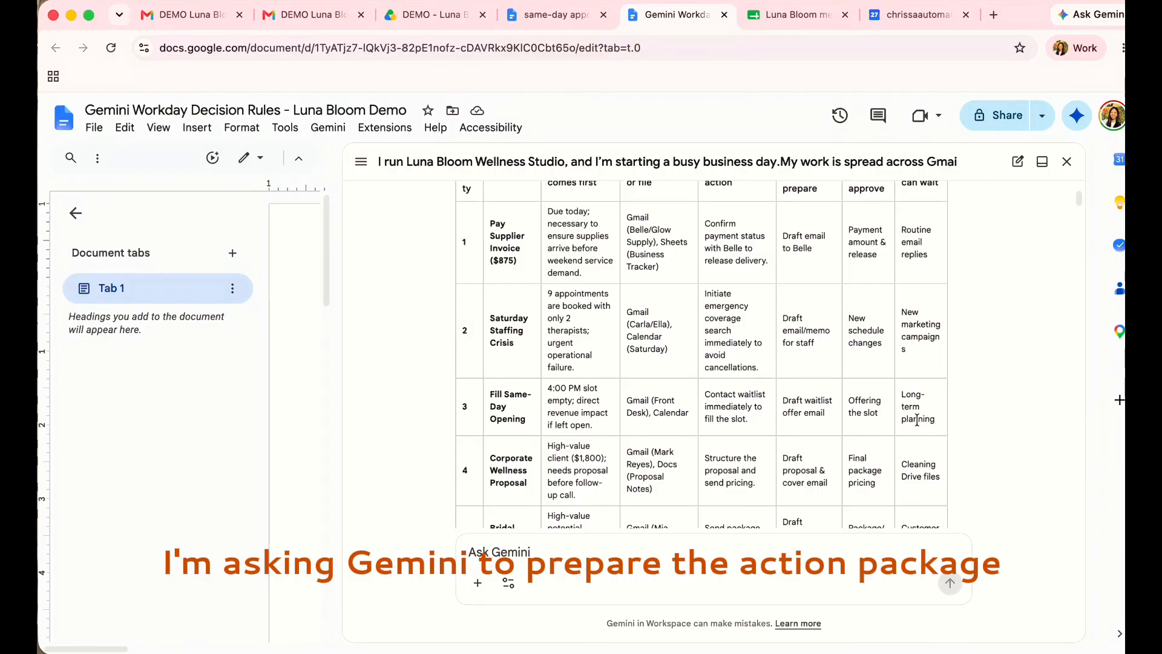
drag(933, 418, 453, 411)
- Ask Gemini to recommend the first contact from the same-day appointment waitlist document, with an offer message, backup order, calendar note and approval checklist
click(510, 552)
right_click(510, 552)
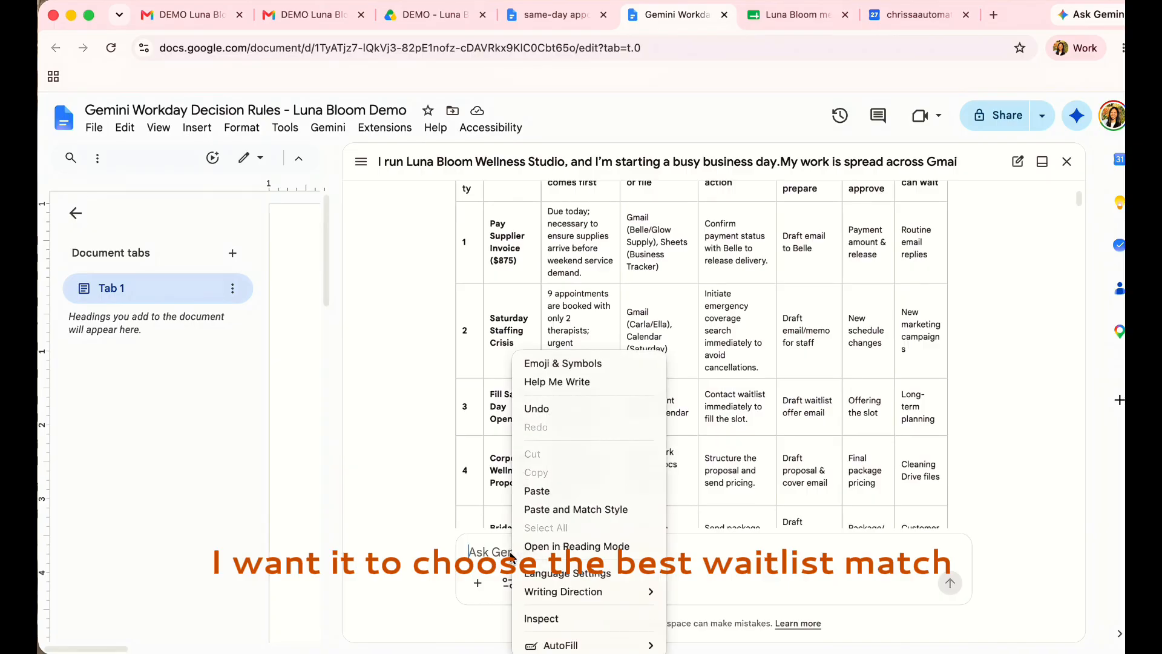
click(533, 489)
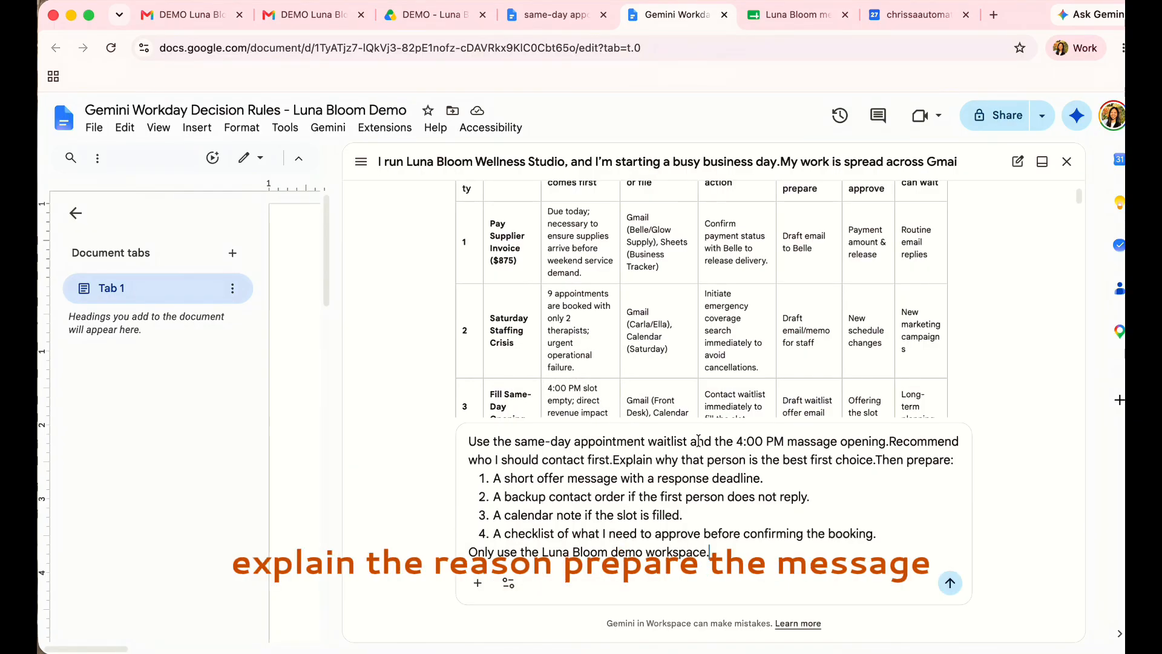
text(document)
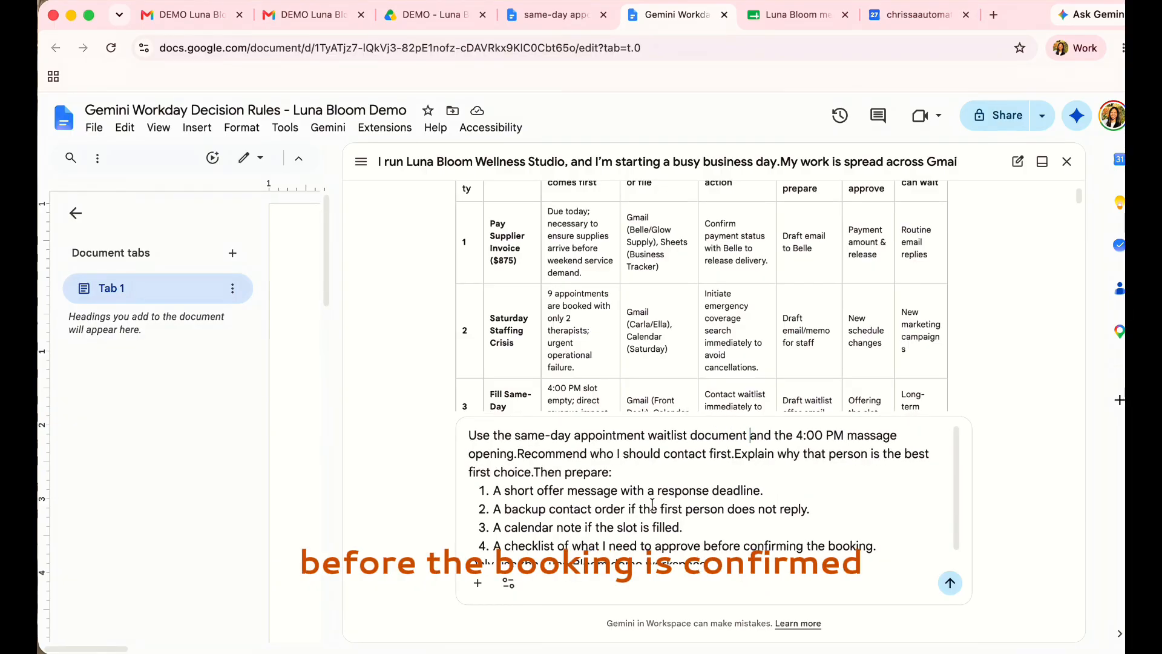
key(Return)
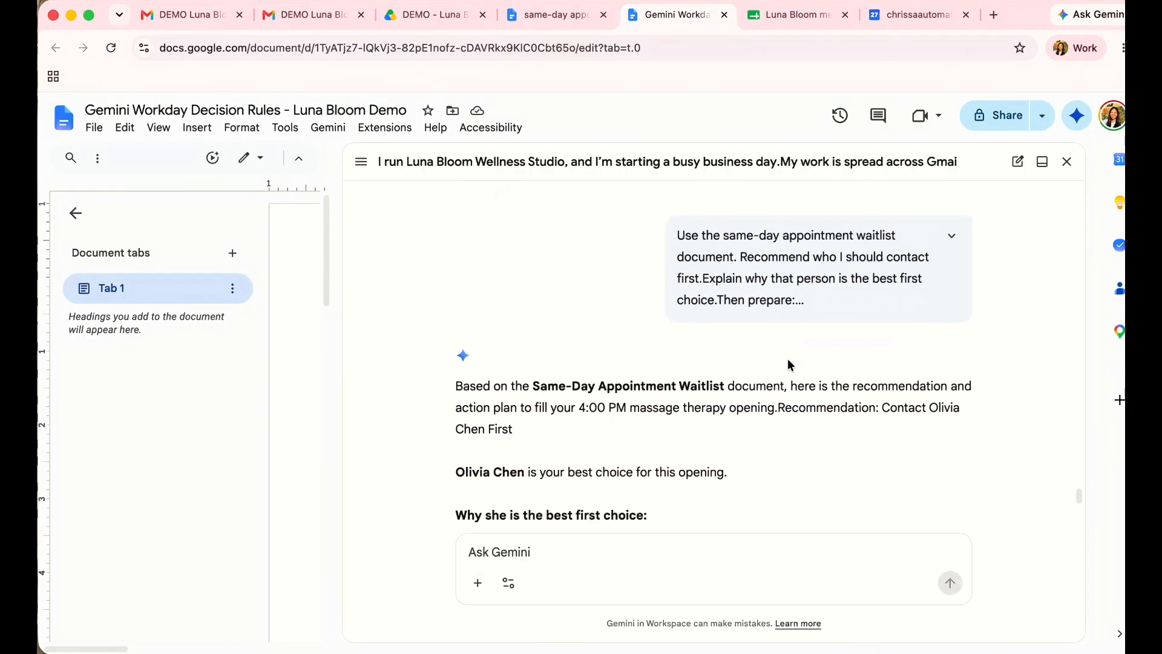
- Review Gemini's plan for filling the 4:00 PM massage opening and tick all six items in its approval checklist
scroll(787, 359, down, 5)
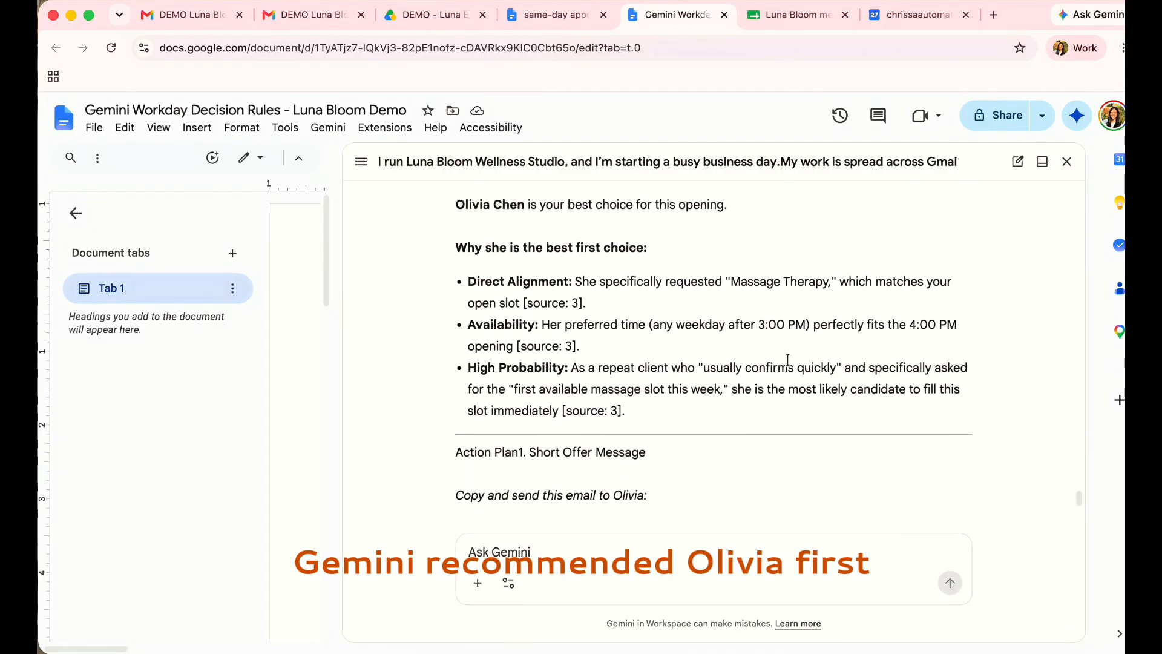
scroll(787, 358, down, 5)
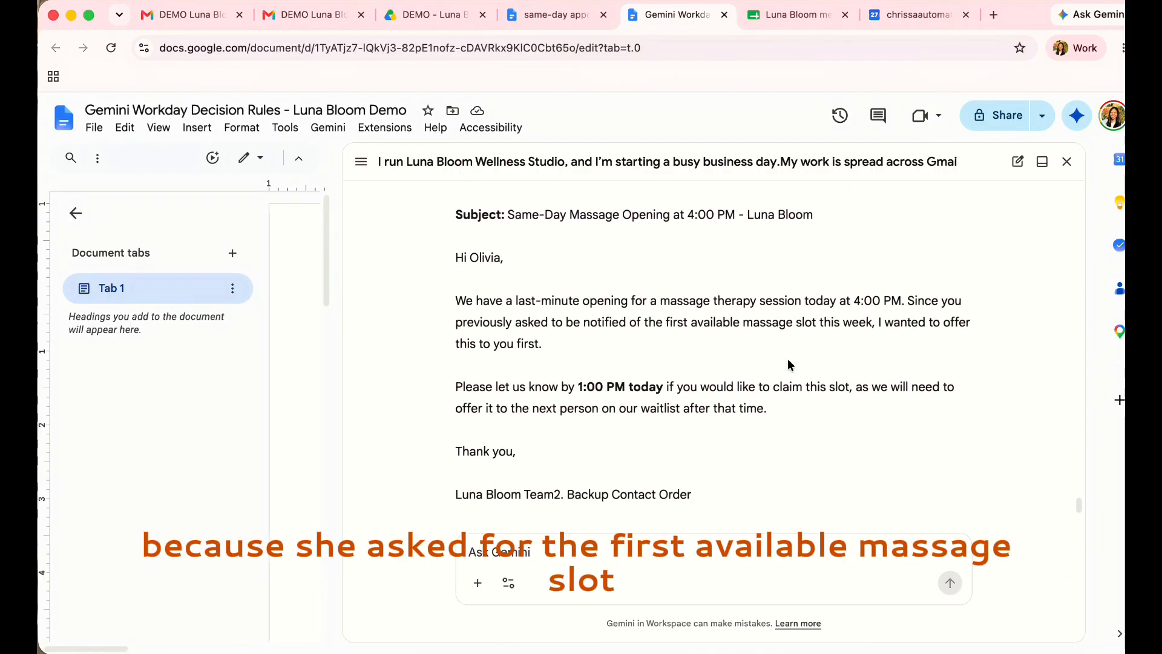
scroll(788, 364, down, 3)
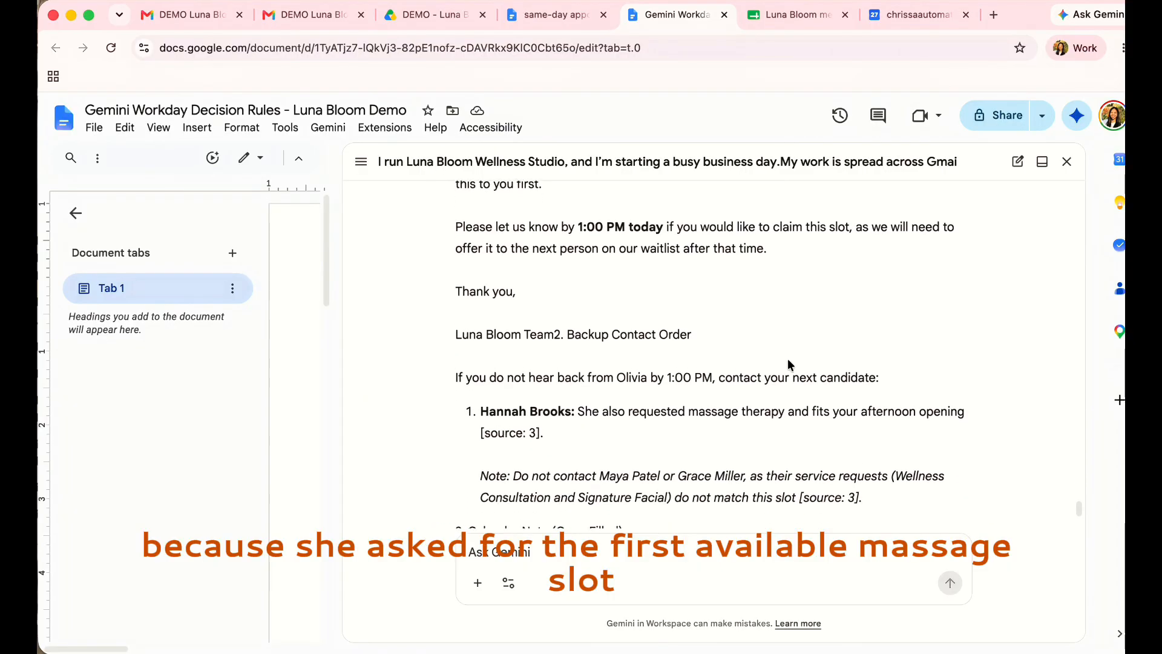
scroll(788, 364, down, 5)
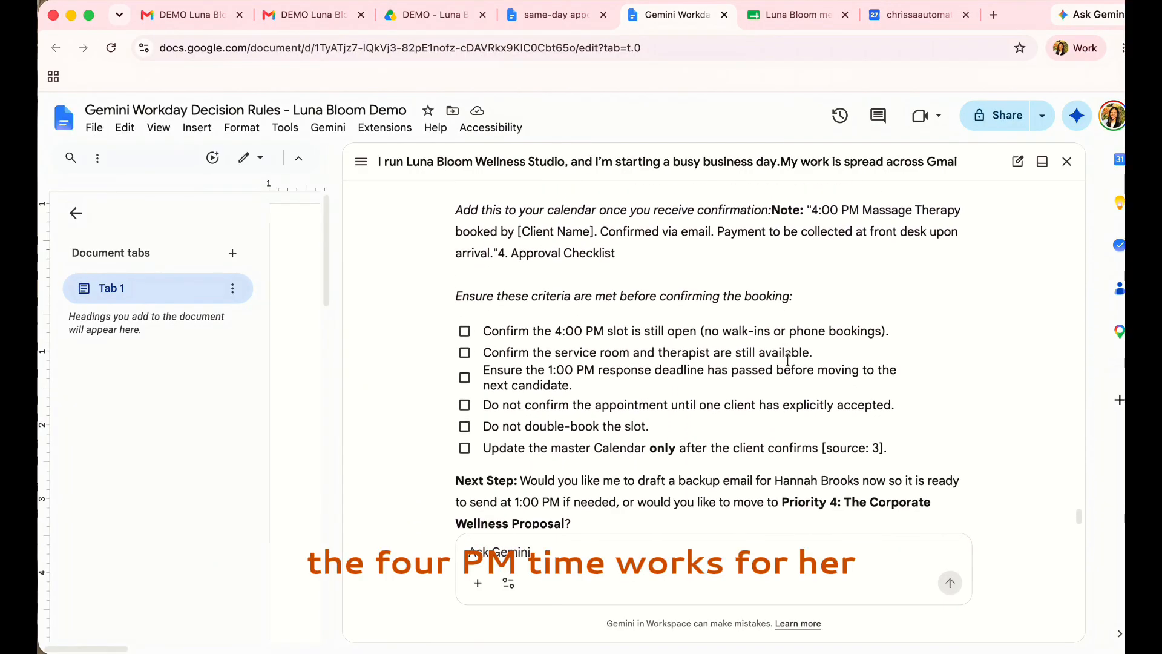
click(465, 313)
click(464, 334)
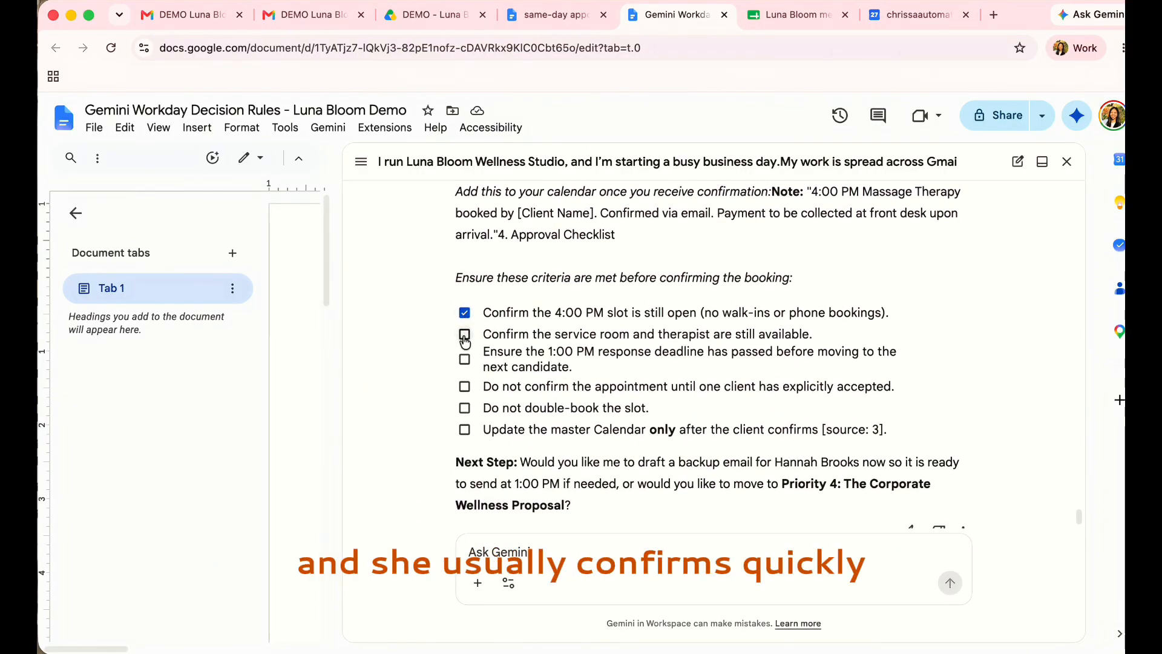
click(464, 387)
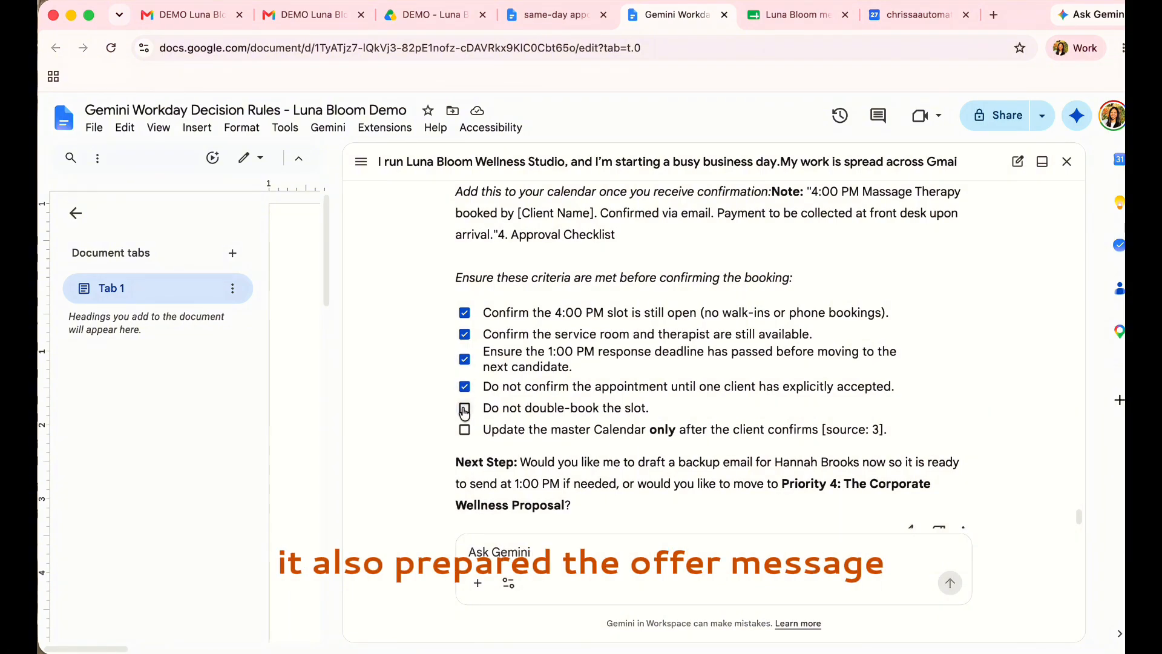
click(464, 407)
click(464, 429)
- Reply "yes draft an email" to Gemini's suggested next step for the same-day massage opening
click(495, 548)
text(yes s)
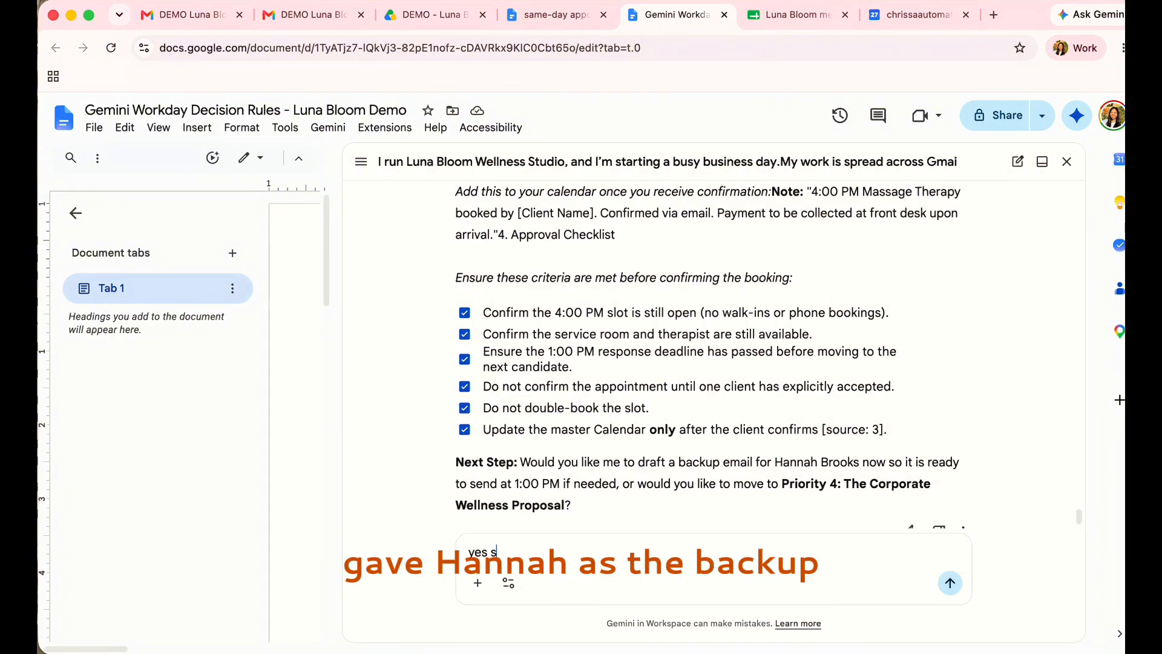
text(d)
key(BackSpace)
key(BackSpace)
text(draft an ema)
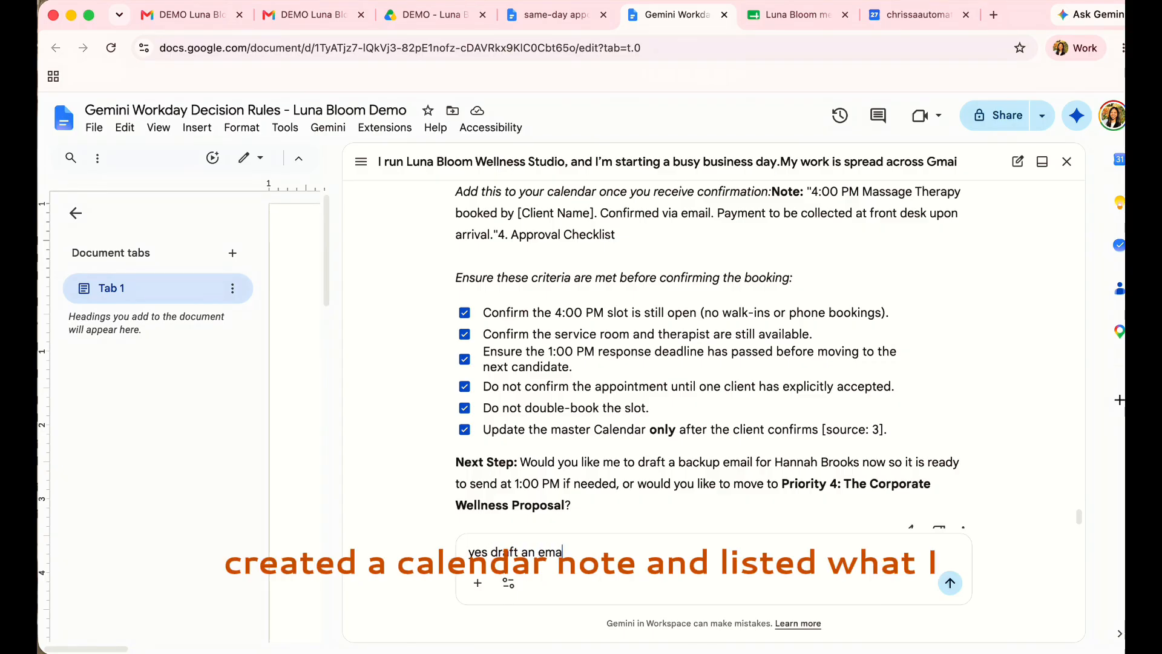
text(il)
key(Return)
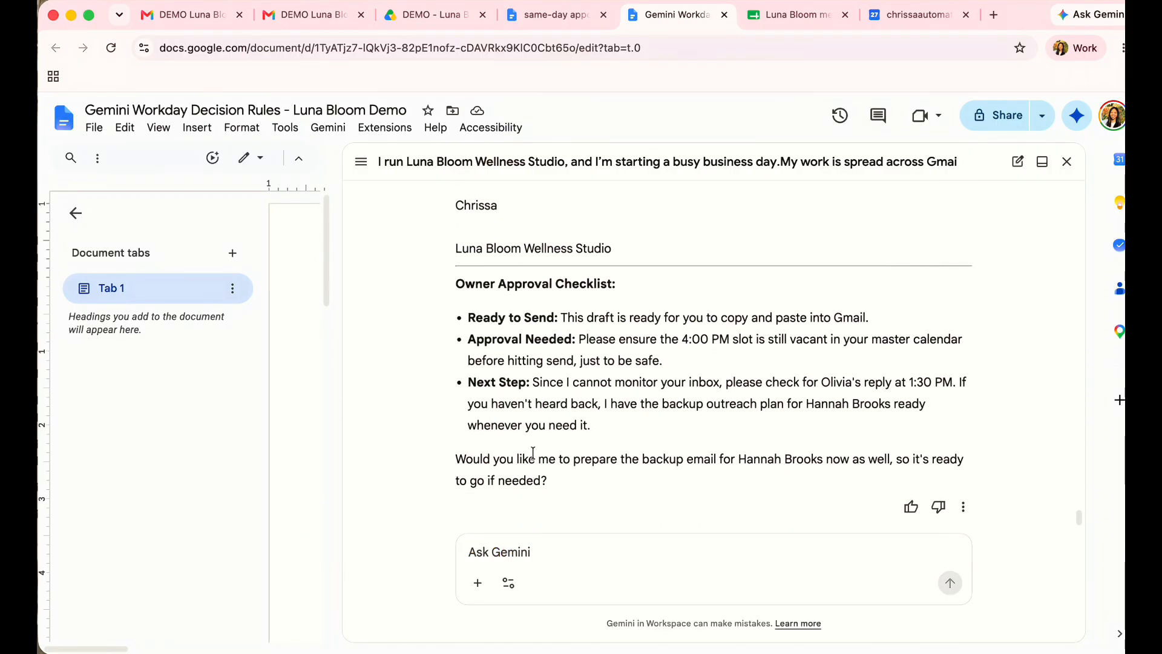
- Tell Gemini that the first-choice waitlist client has already confirmed
click(513, 546)
text(olivia already confirmed)
key(Return)
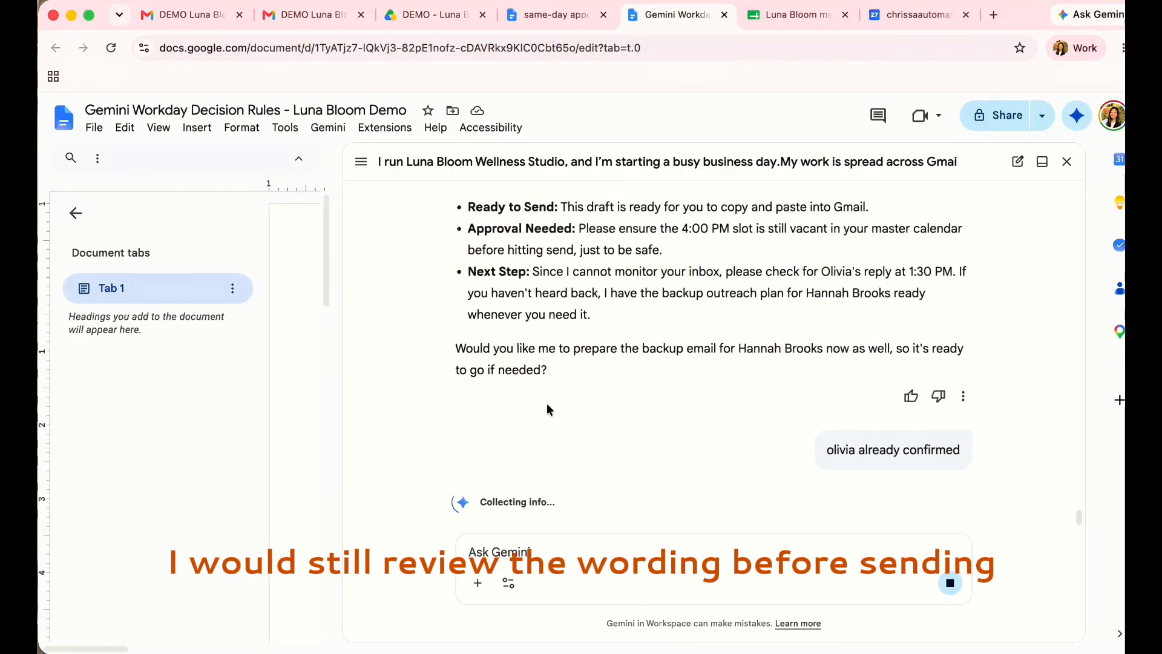
- Have Gemini in Chrome confirm the waitlist client's massage appointment for Saturday at 4pm, approve the event update, and check it in Google Calendar
click(1086, 17)
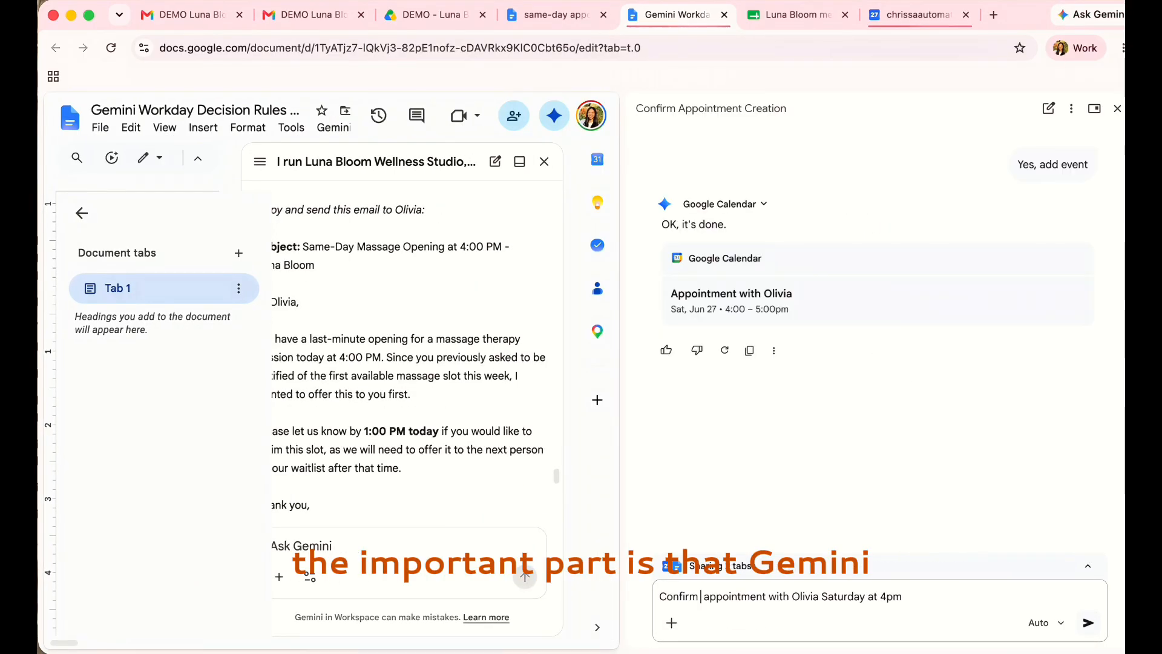
text(massage)
key(Return)
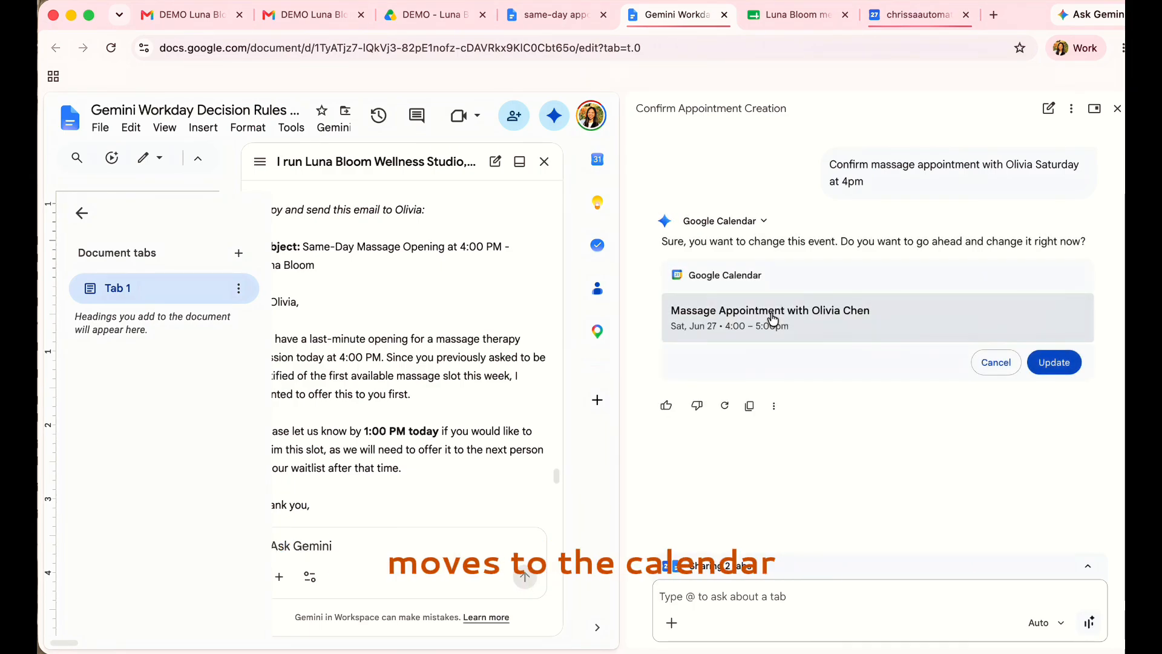
click(1054, 362)
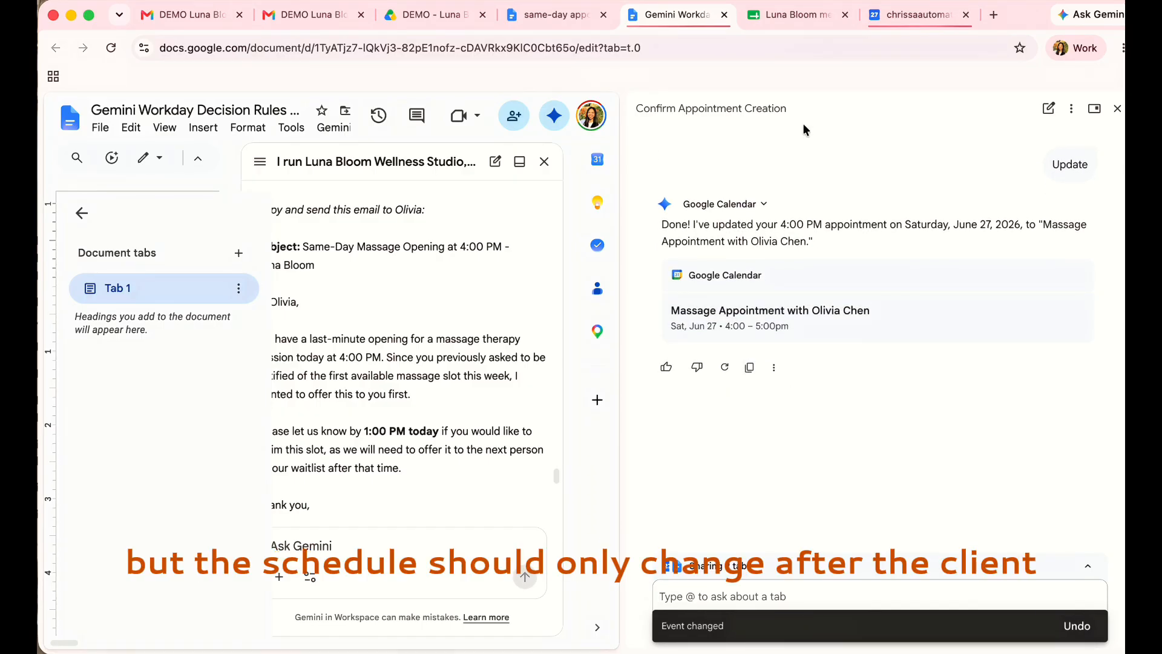
click(920, 15)
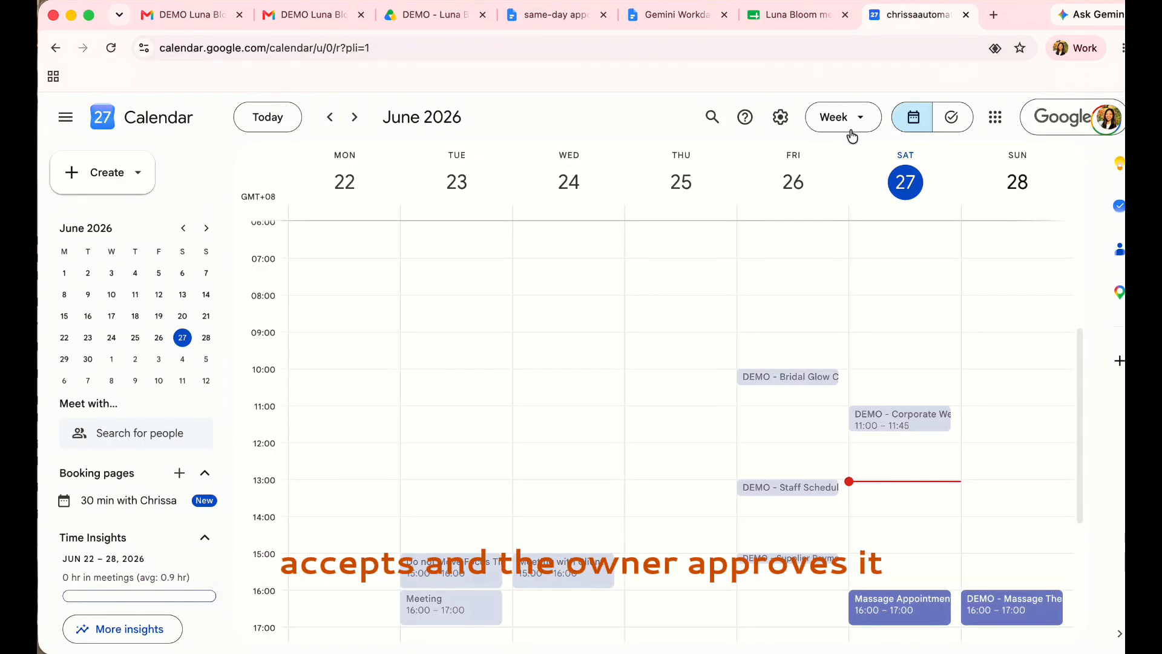
click(874, 607)
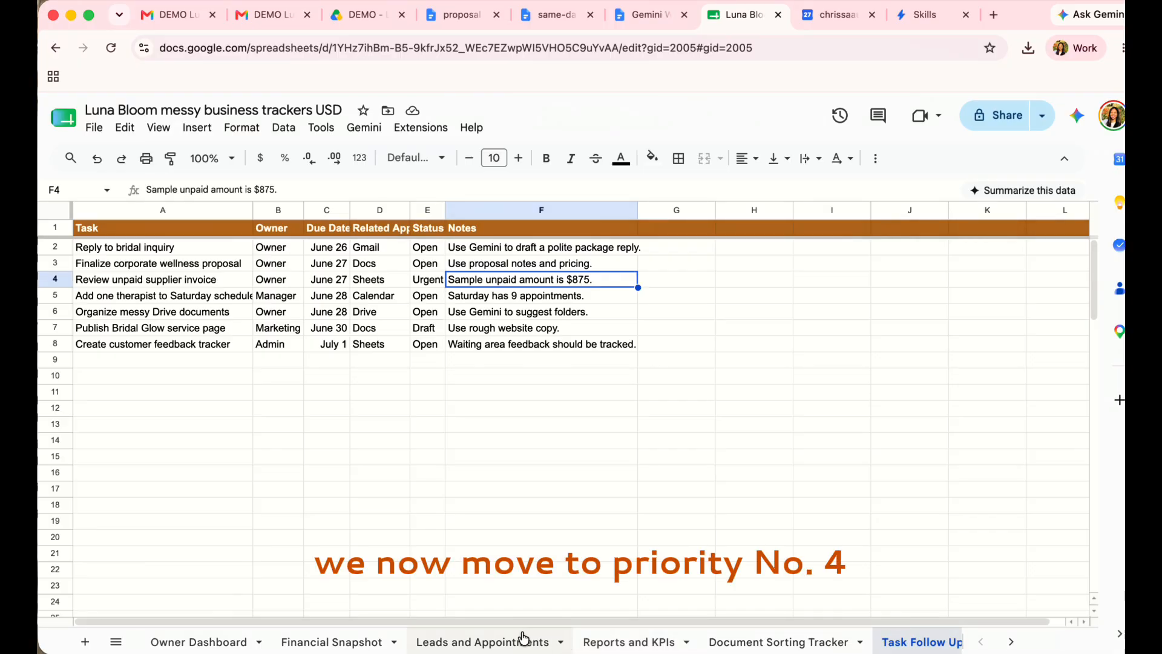
- Widen the Service column in the tracker's Financial Snapshot sheet and select the Corporate Wellness Package entry
click(333, 641)
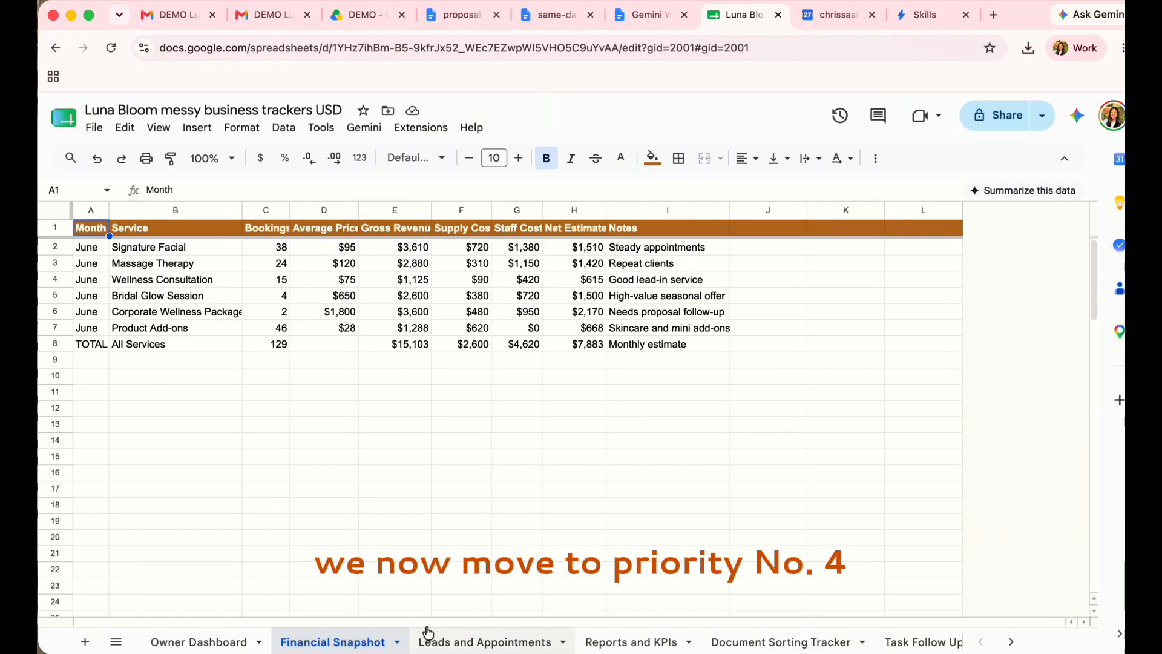
drag(242, 210, 285, 210)
click(260, 315)
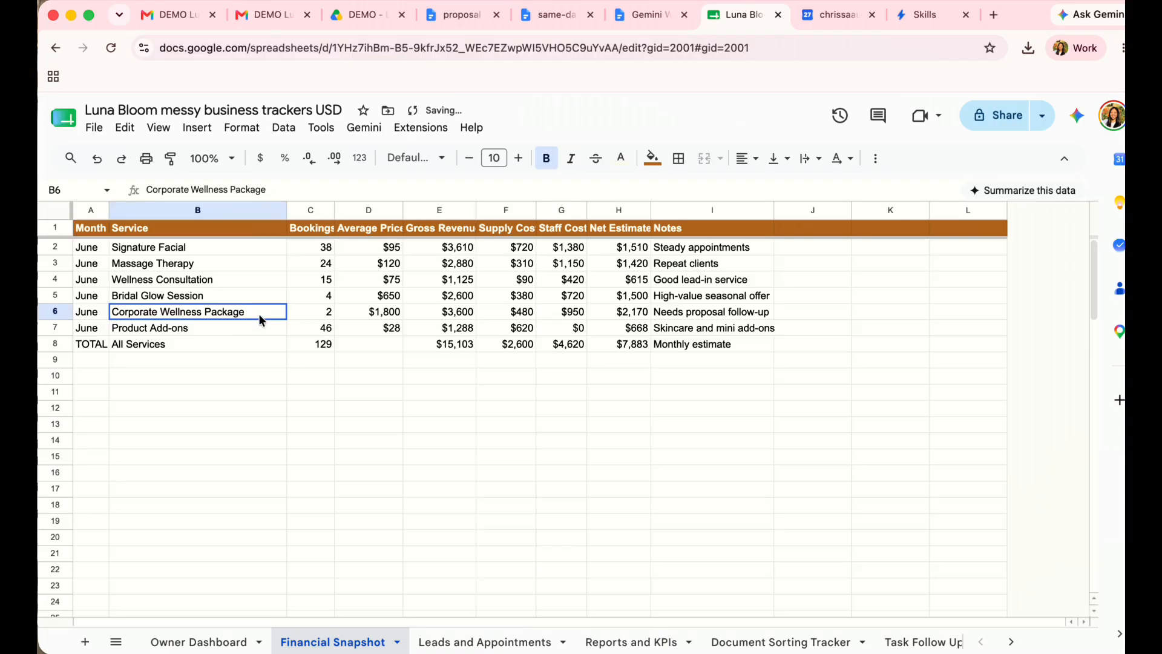
- Highlight the Evergreen Accounting lead's row in the Leads and Appointments sheet to examine its proposal details
click(468, 642)
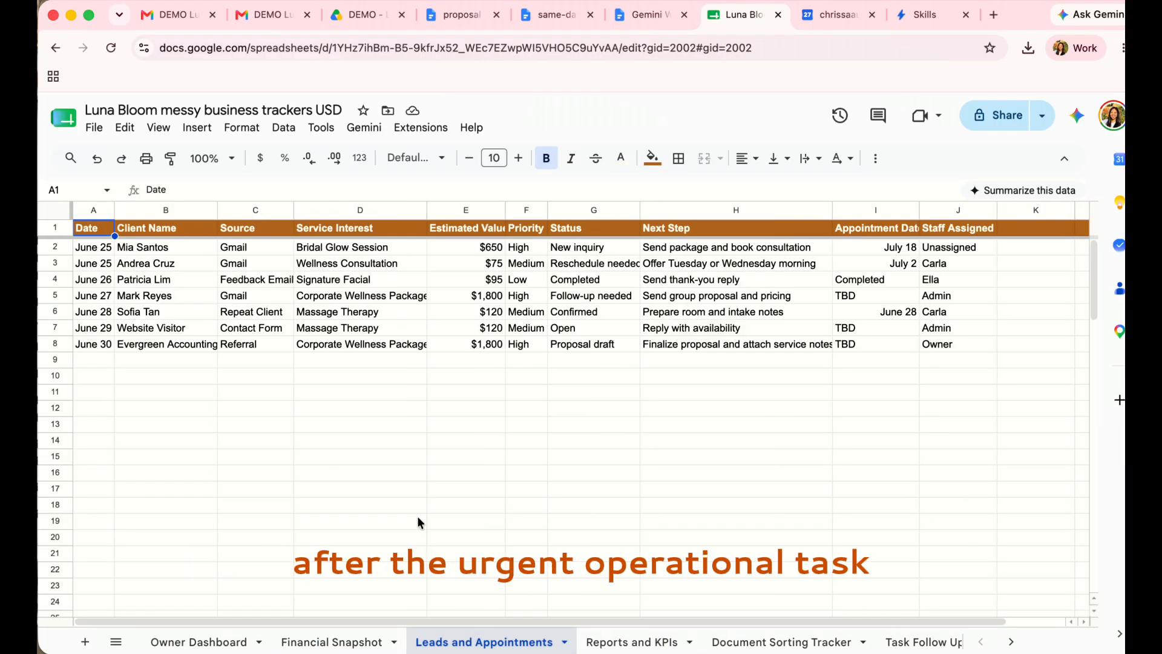
click(341, 350)
key(Home)
key(shift+Right)
key(shift+Right)
key(shift+Right)
key(shift+Right)
key(shift+Right)
key(shift+Right)
key(shift+Right)
key(shift+Right)
key(shift+Right)
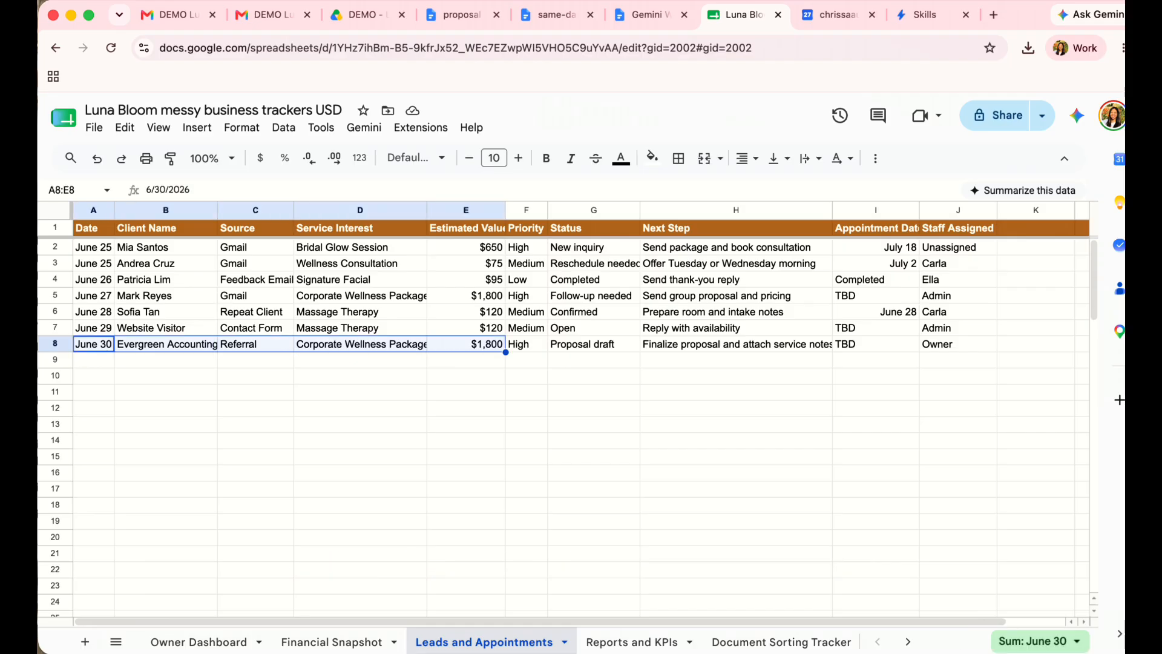
- Look through the Reports and KPIs and Document Sorting Tracker sheets for entries relevant to the wellness proposal
click(634, 643)
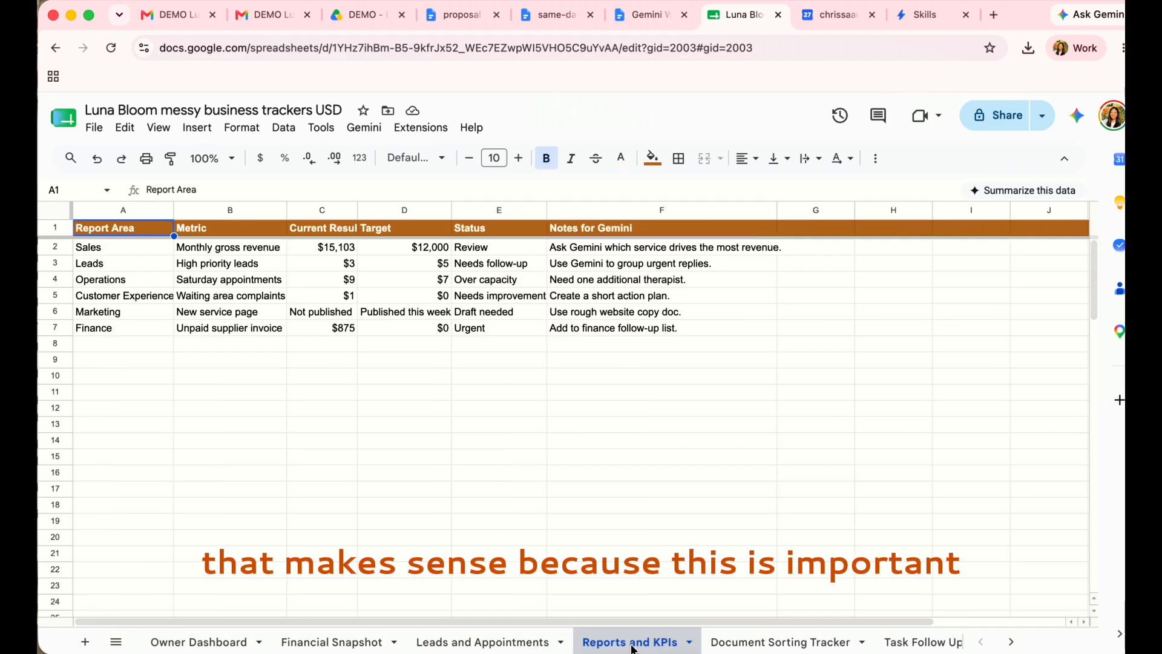
click(734, 641)
click(255, 313)
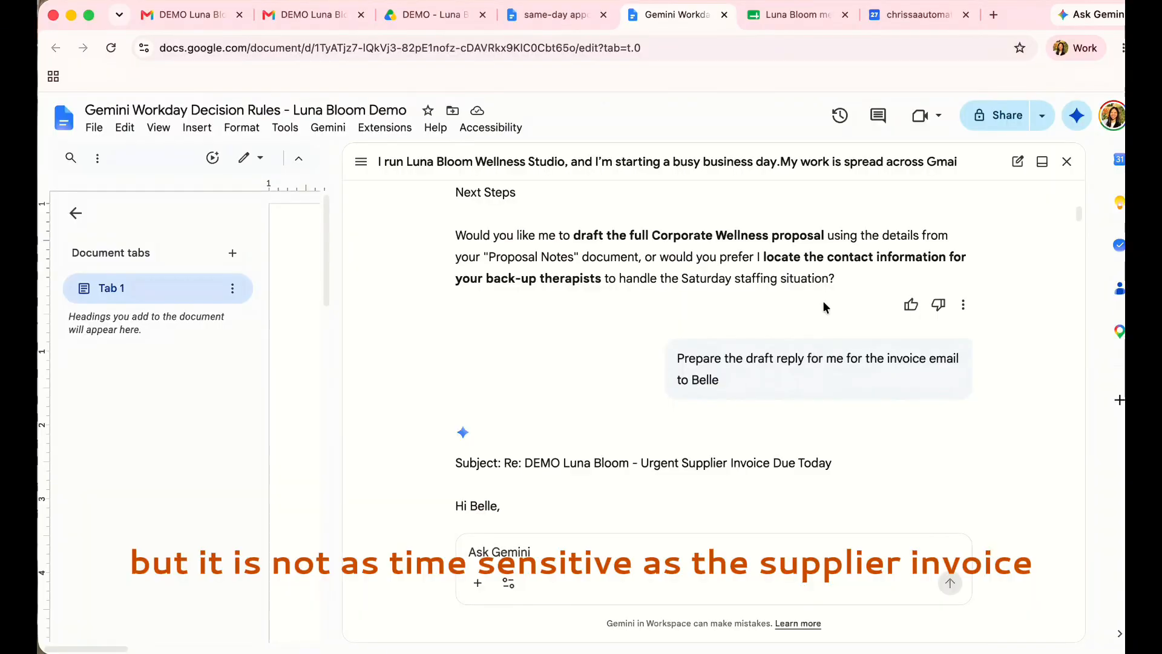
- Find the Corporate Wellness Proposal row in Gemini's ranked priority table in the decision rules document
scroll(823, 301, up, 10)
scroll(823, 302, down, 2)
scroll(824, 300, down, 5)
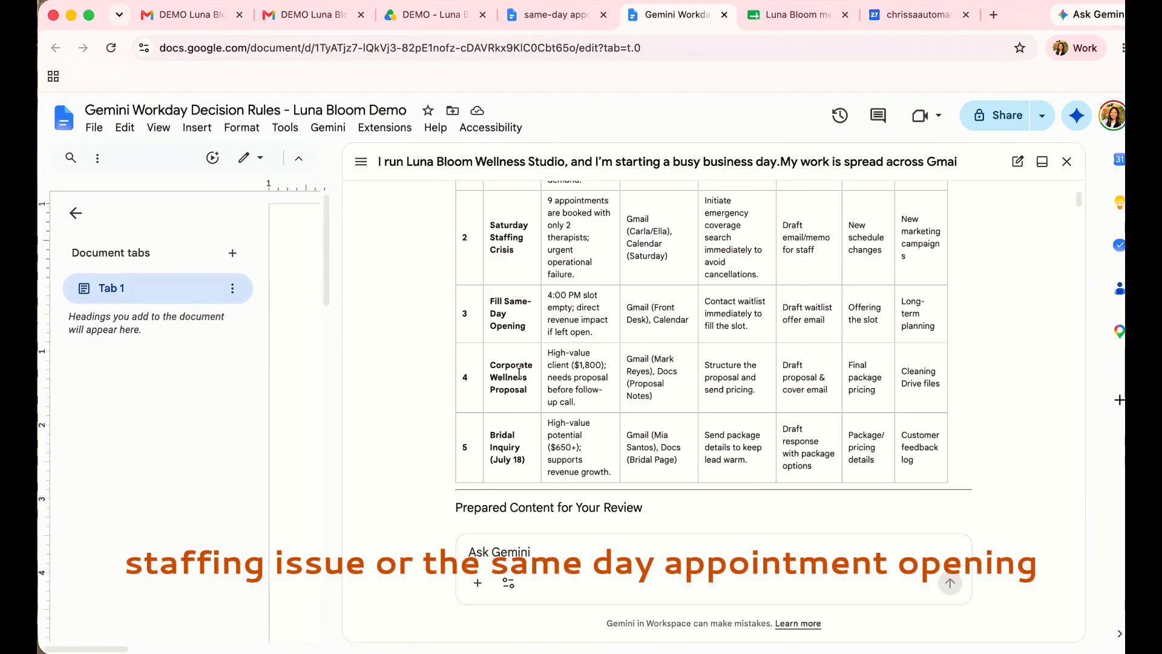
- Switch to Gmail and open the Corporate Wellness Session Inquiry email from the demo-labelled messages
click(441, 23)
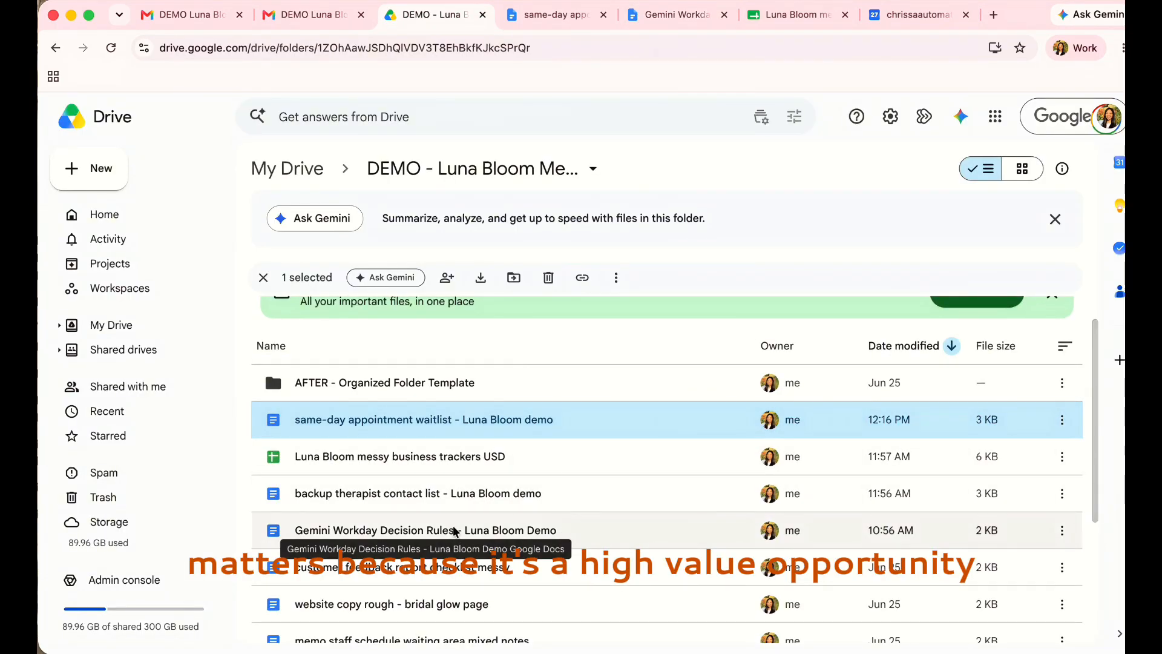
click(350, 24)
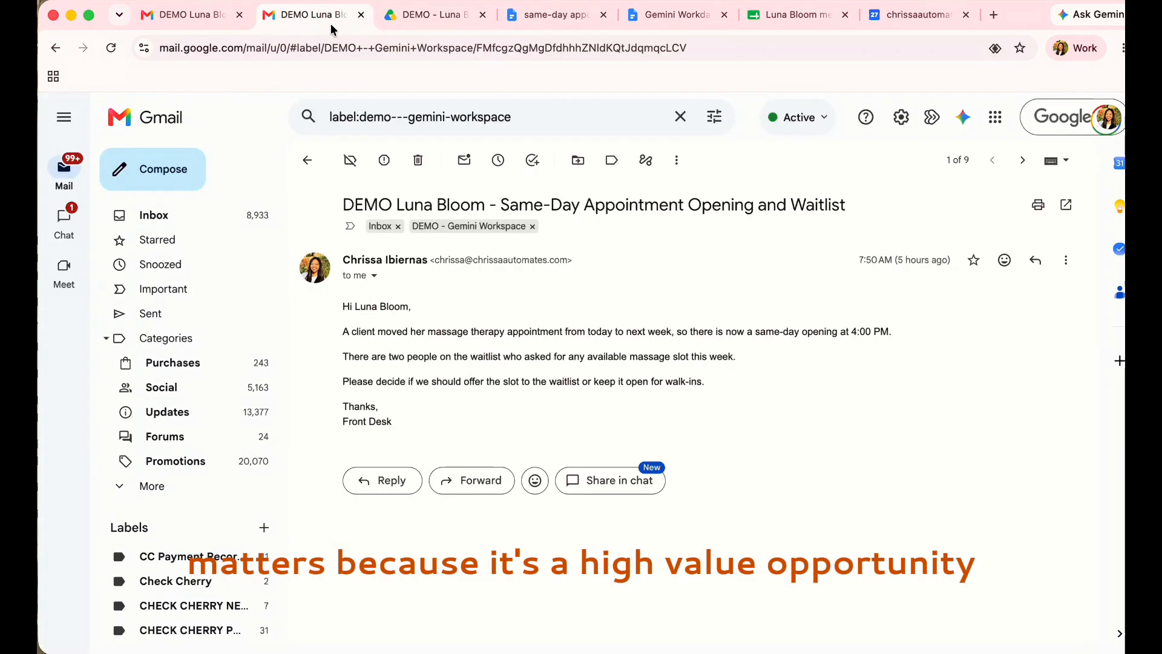
click(310, 157)
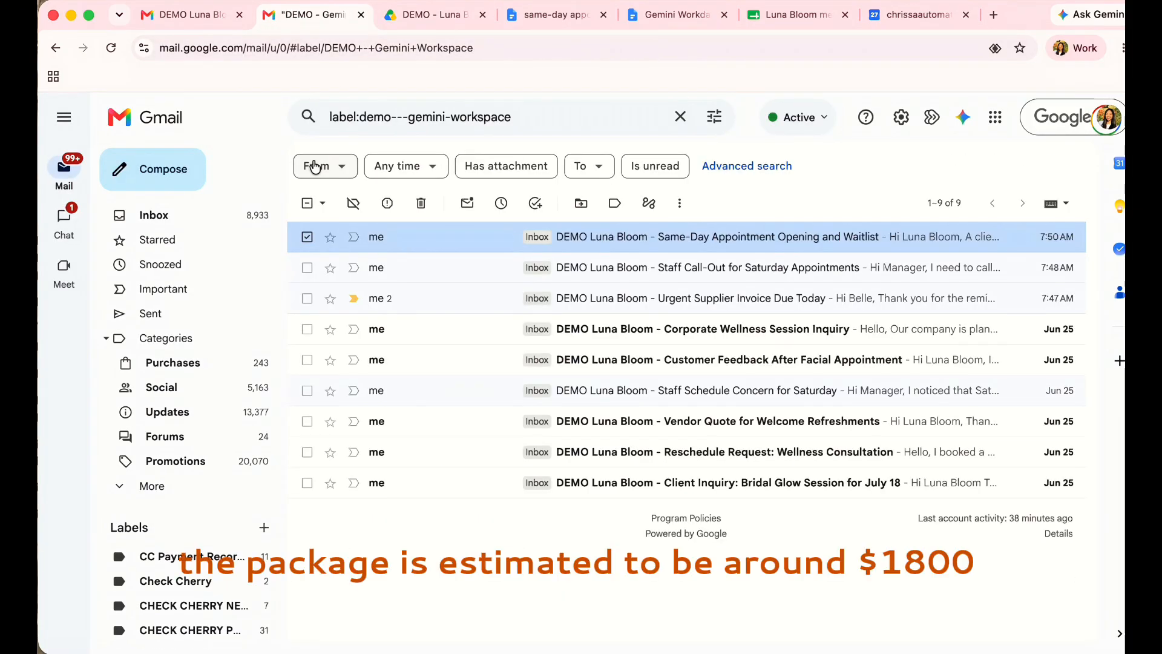
click(730, 339)
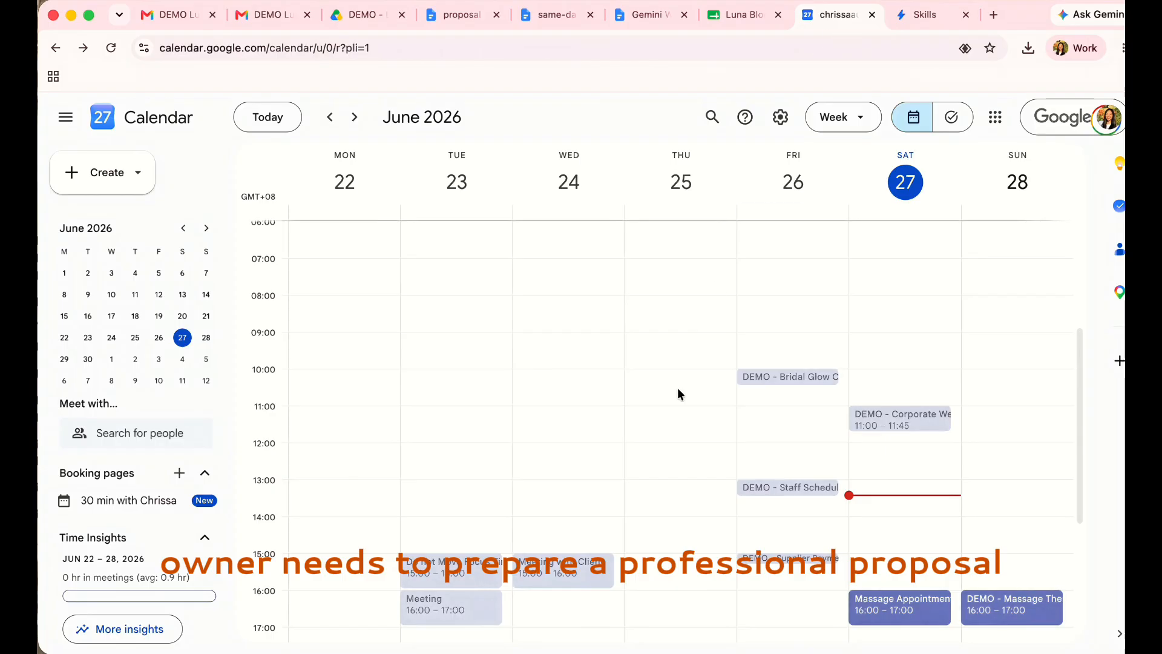
- Check the details of Saturday's 11:00 Corporate Wellness Inquiry Call in Google Calendar, and close the event
scroll(678, 387, down, 3)
click(876, 330)
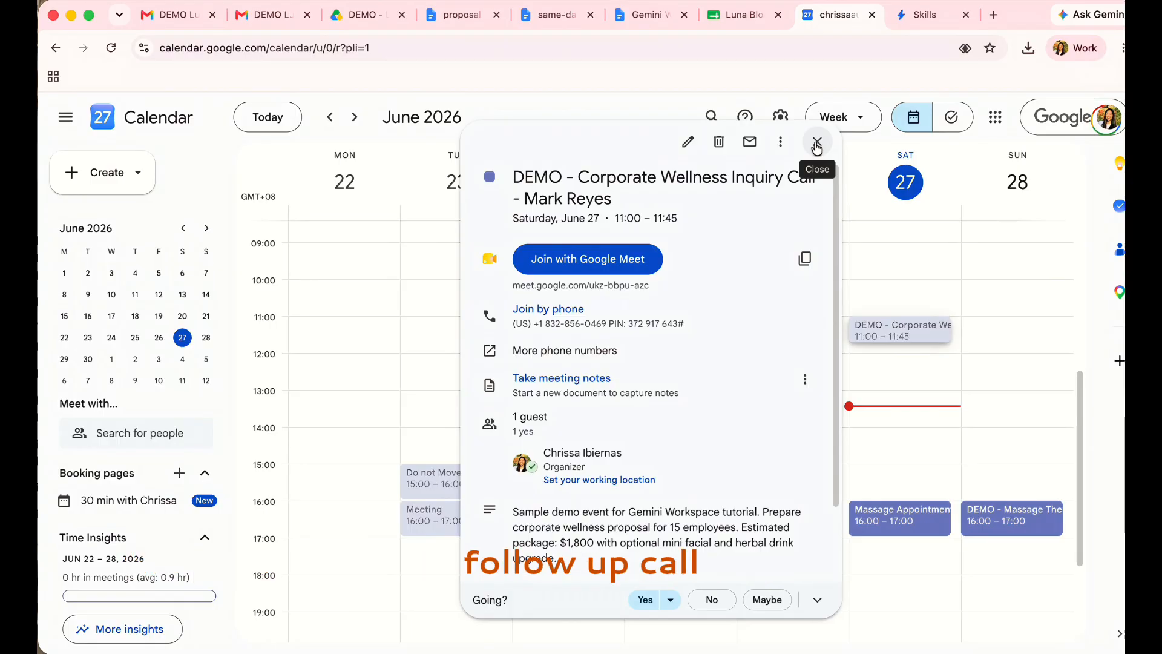
click(816, 143)
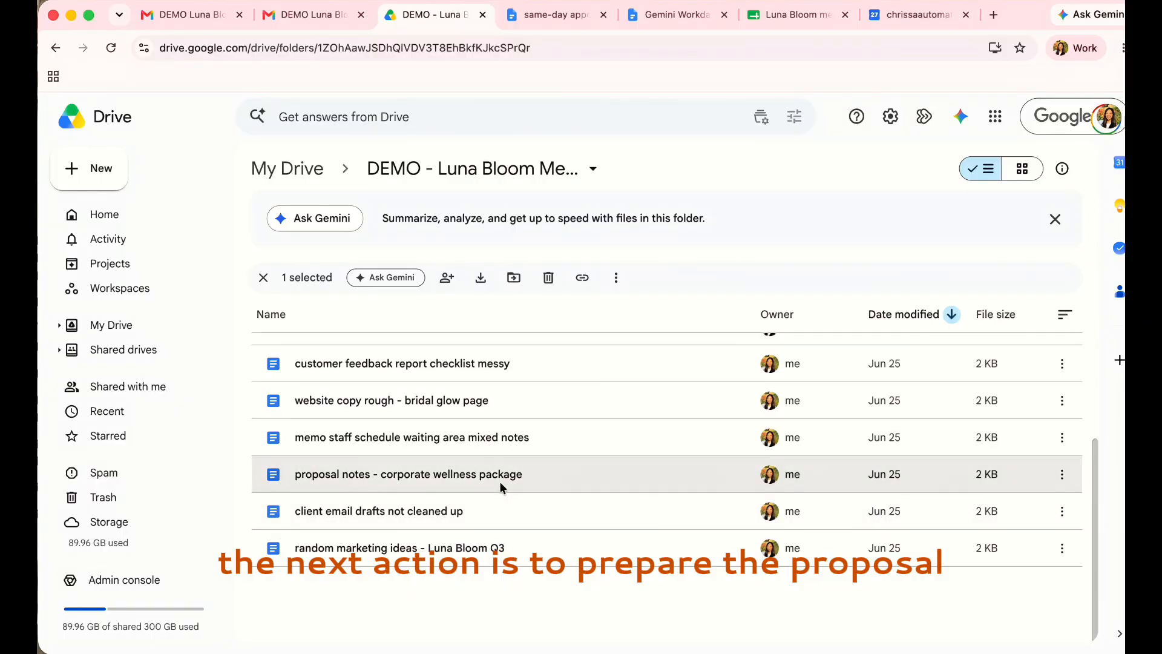
- Open the "proposal notes - corporate wellness package" document from Drive and read its package, pricing, missing information and questions
double_click(500, 482)
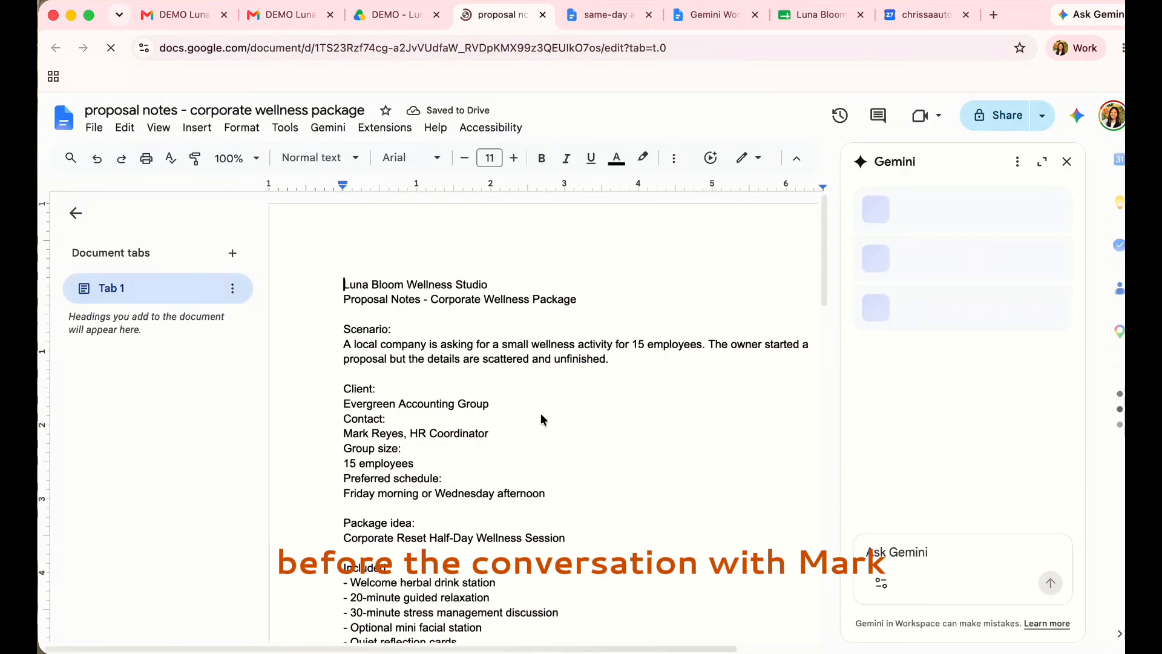
scroll(542, 416, down, 2)
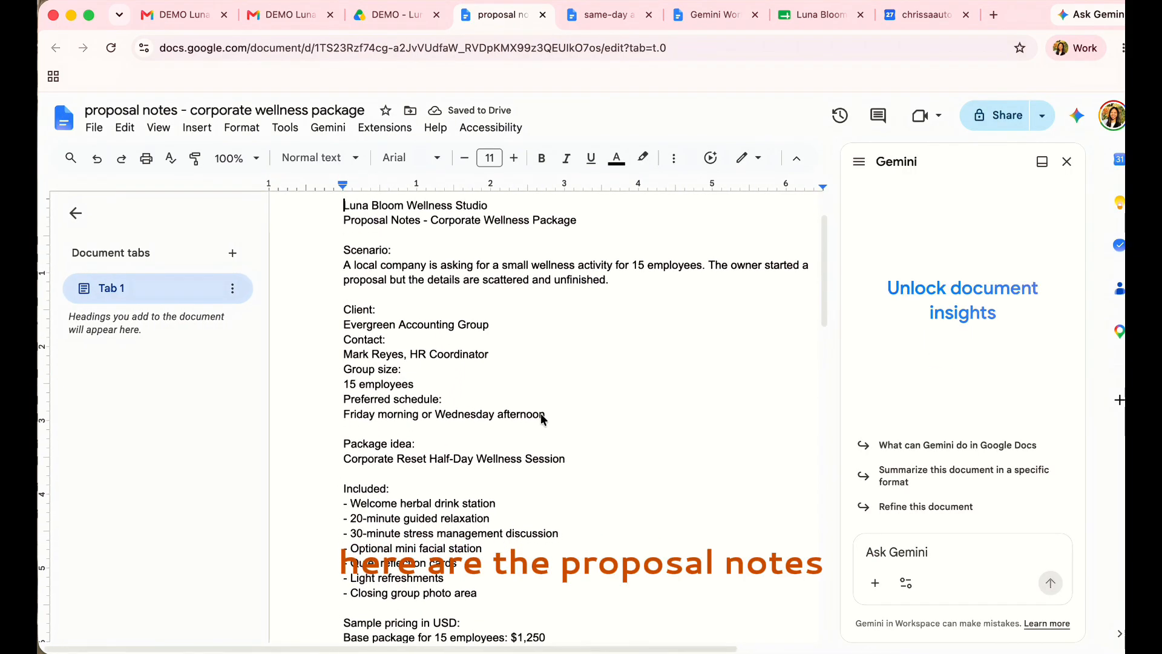
scroll(541, 417, down, 3)
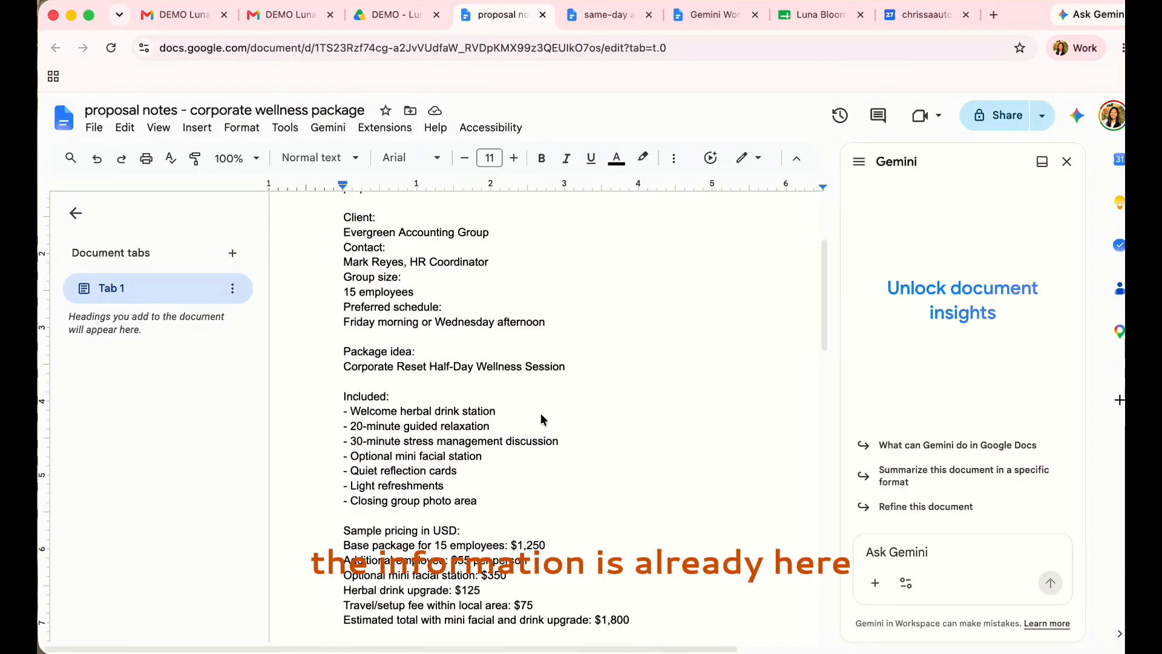
scroll(541, 418, down, 5)
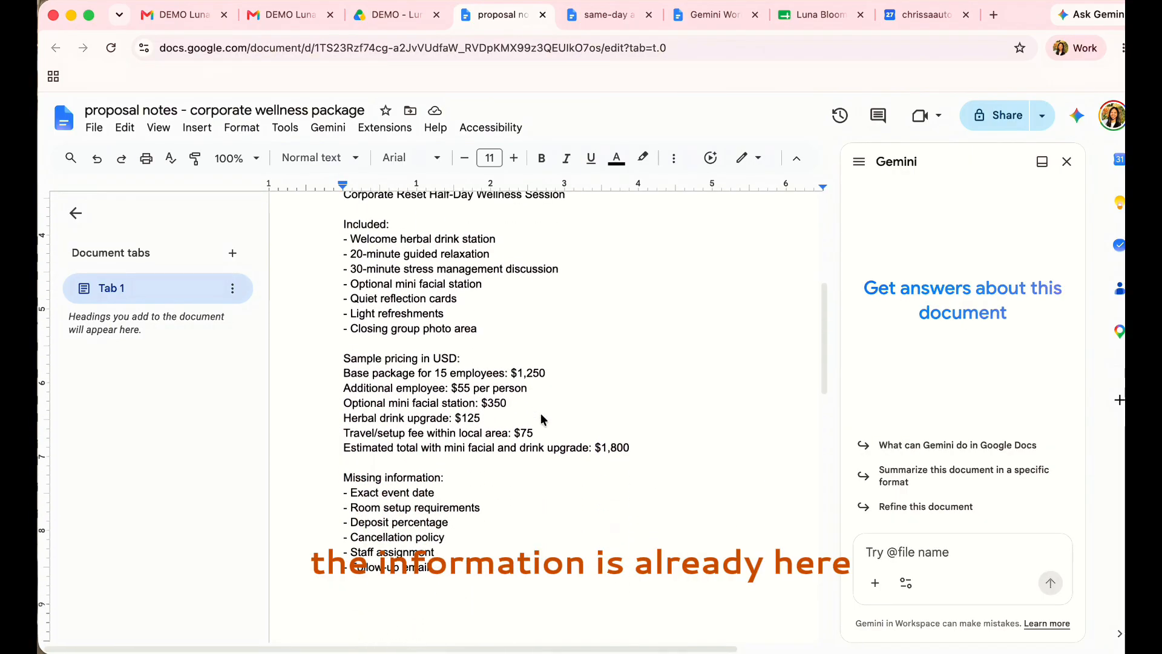
scroll(542, 417, down, 10)
scroll(541, 418, up, 3)
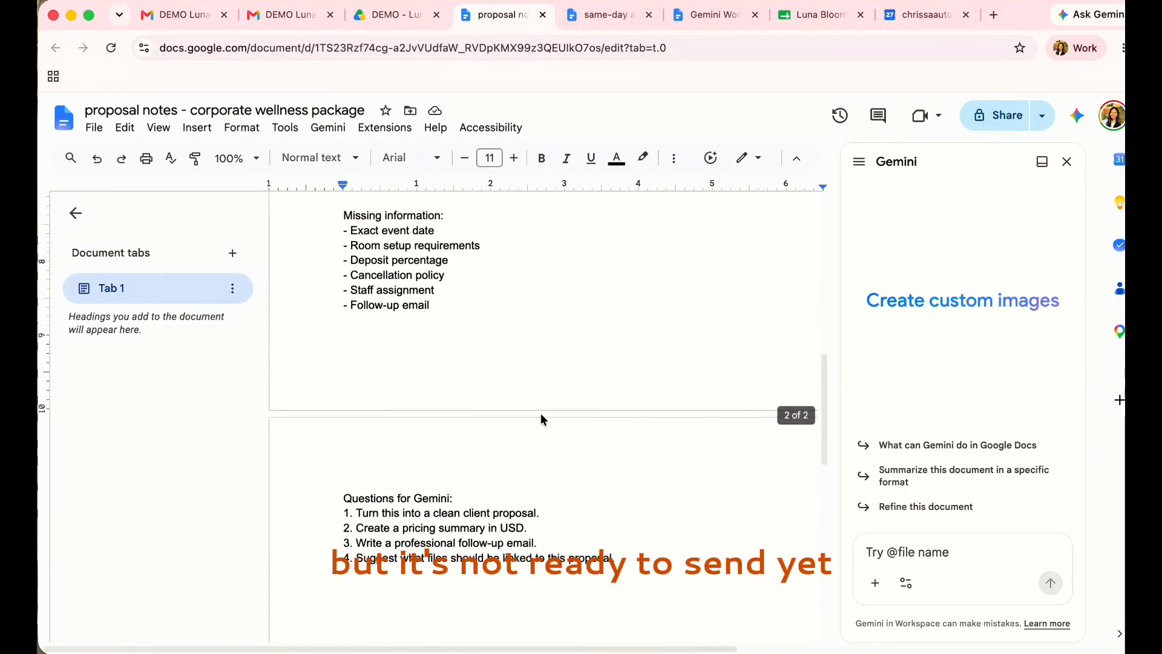
- Ask Gemini for the Priority 4 Corporate Wellness Proposal package: readiness checks, proposal outline, USD pricing summary, follow-up email draft and approval checklist
click(720, 17)
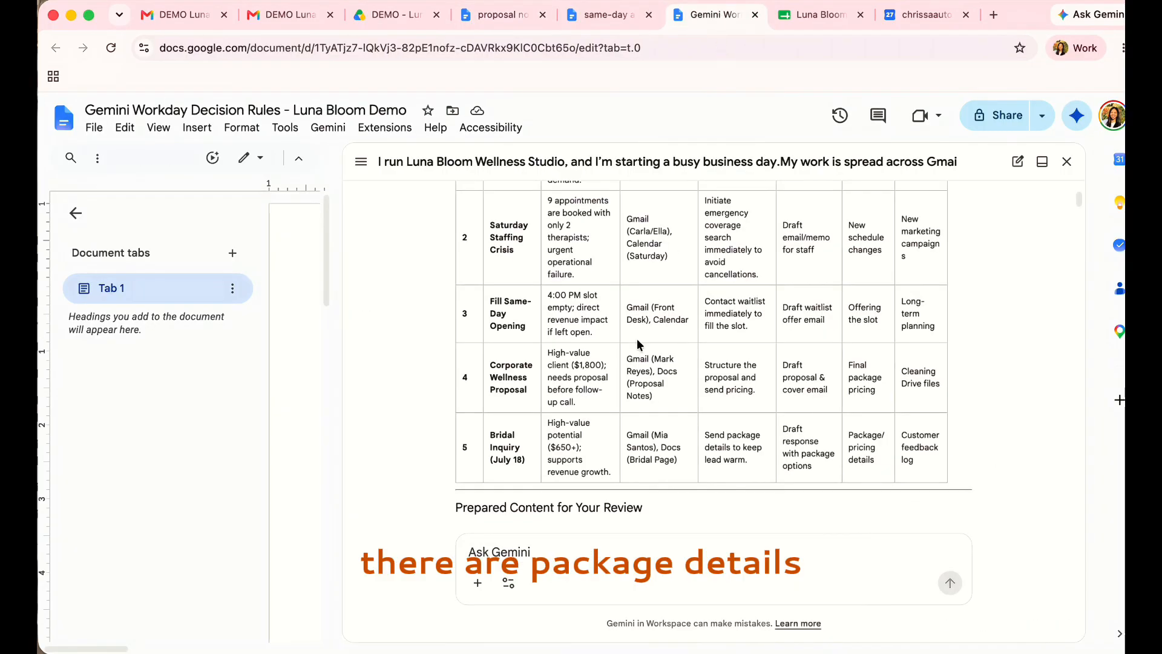
click(517, 546)
right_click(518, 546)
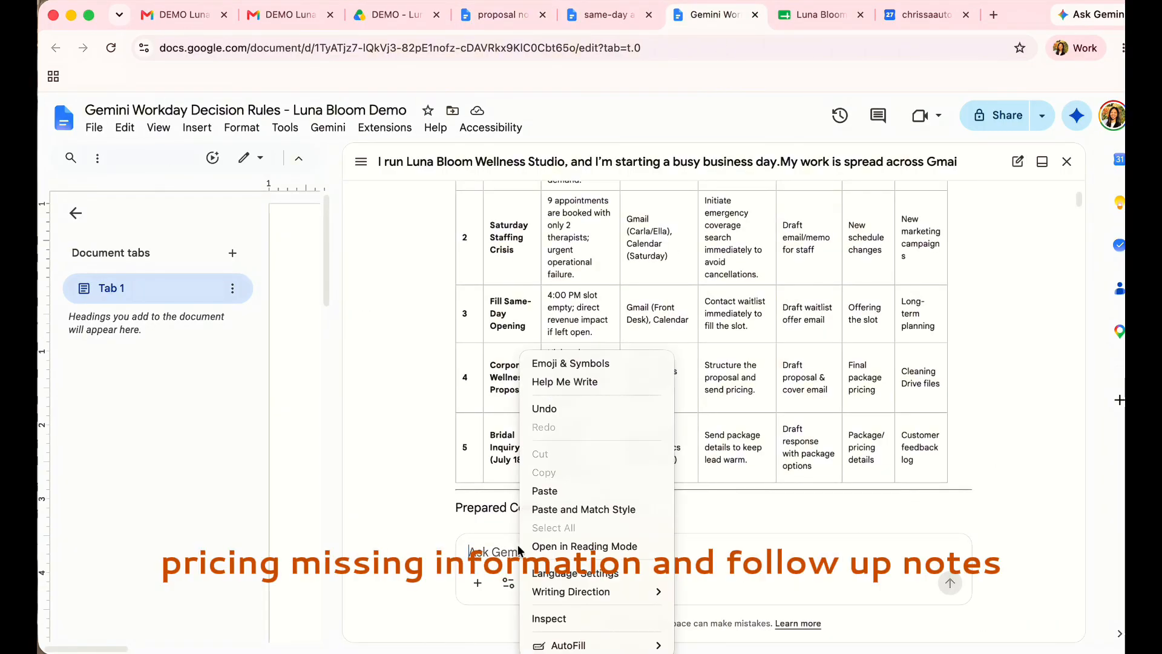
click(543, 491)
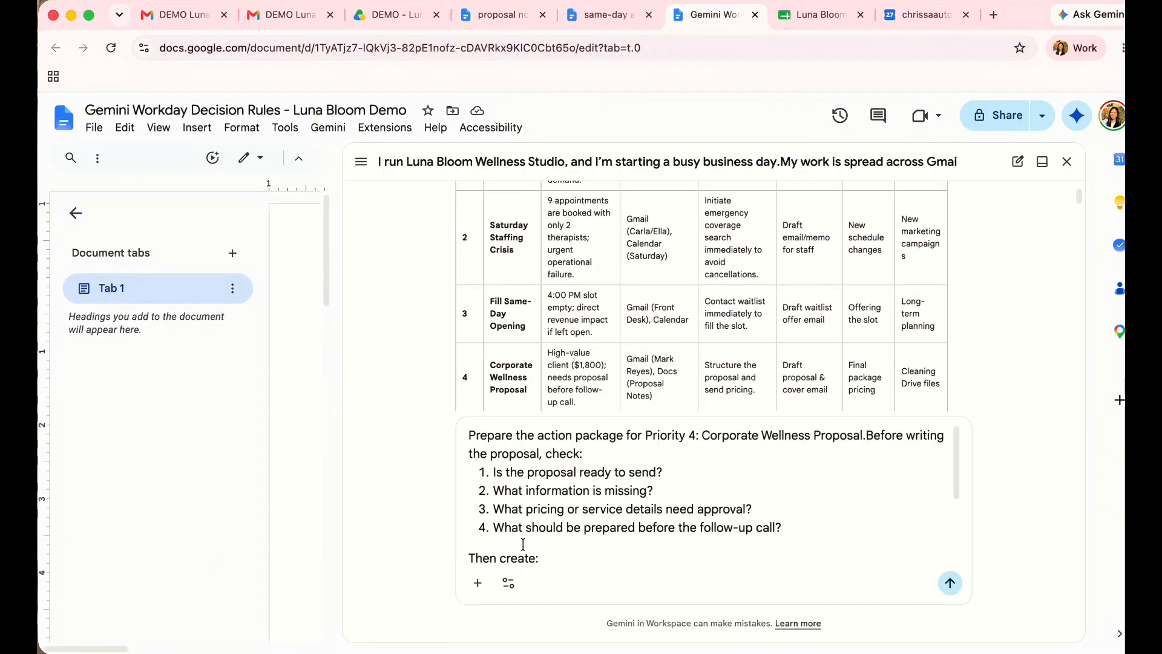
scroll(525, 508, down, 2)
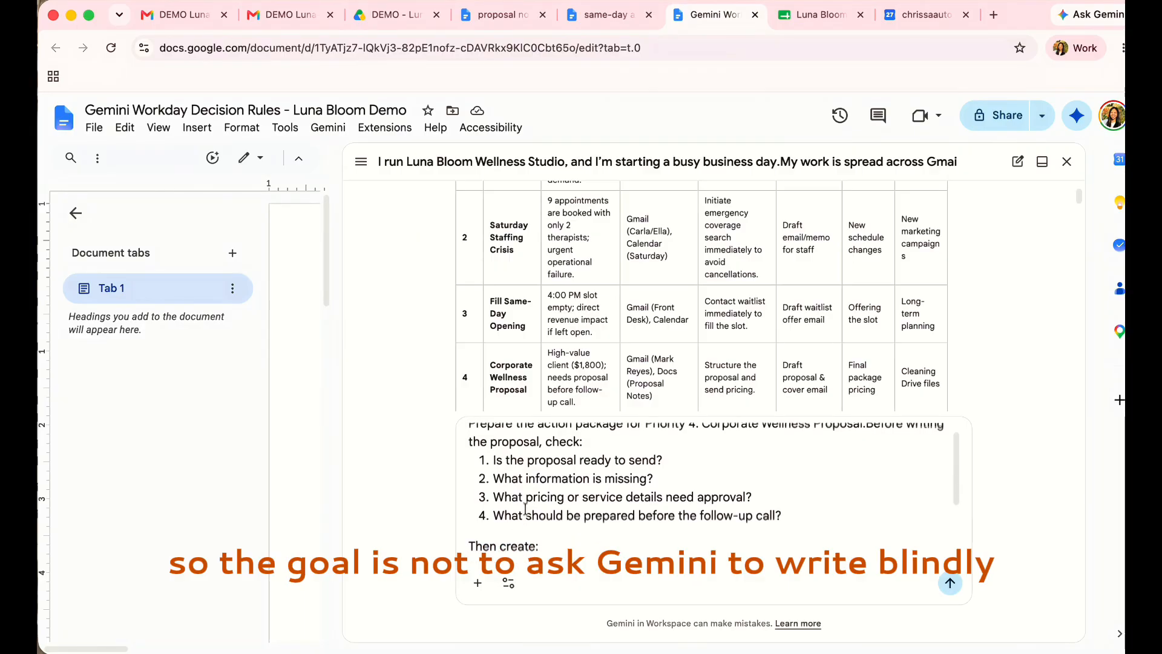
scroll(525, 509, down, 2)
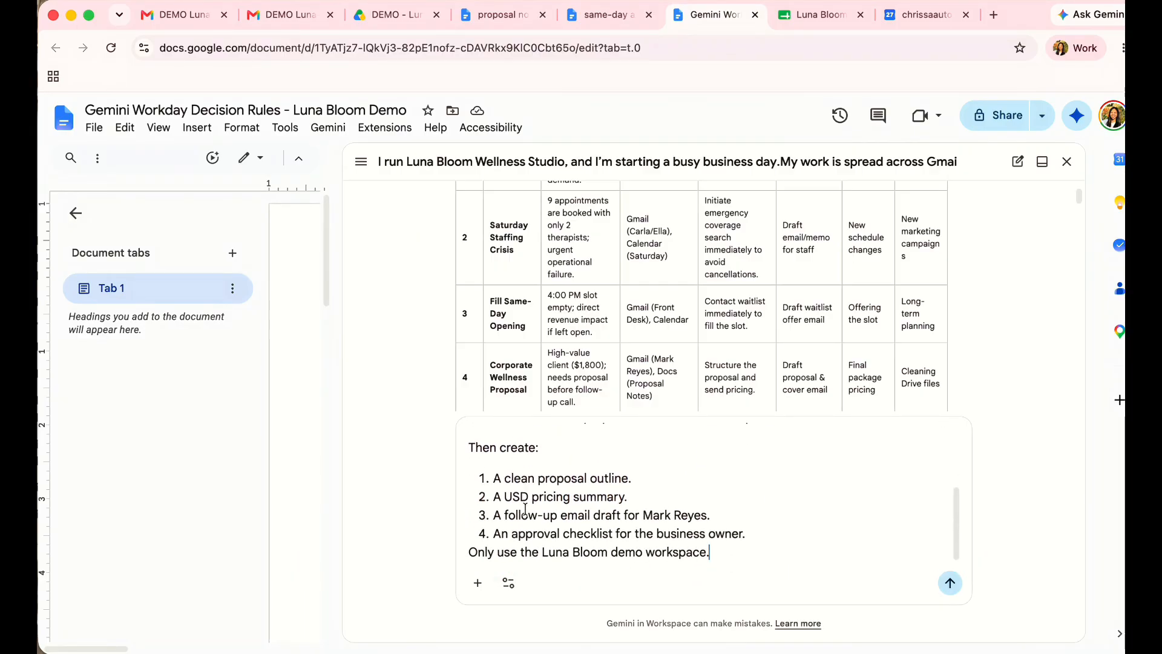
click(951, 583)
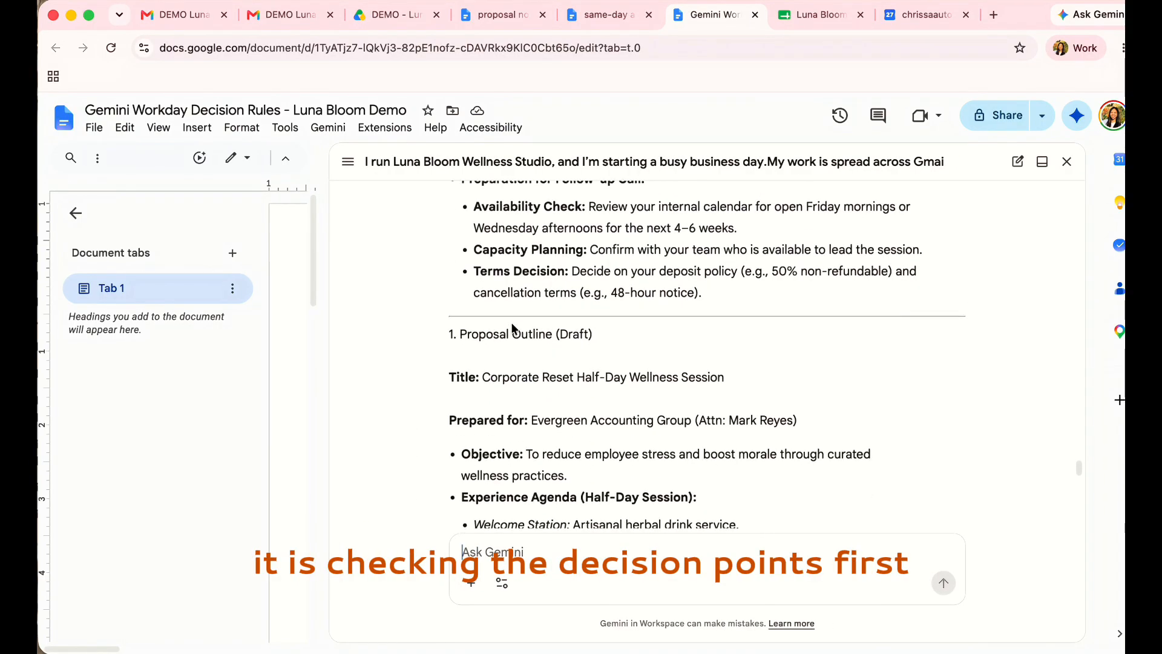
- Review Gemini's corporate wellness proposal and copy its text down to the [Contact Information] line
scroll(511, 322, down, 1)
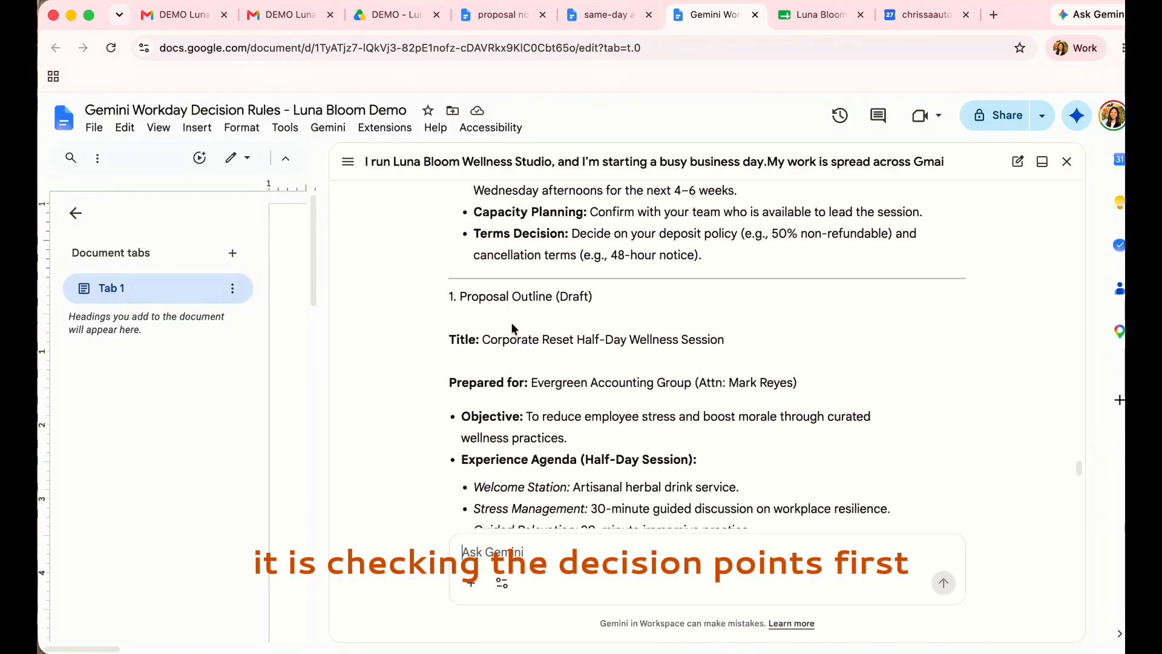
drag(459, 319, 629, 560)
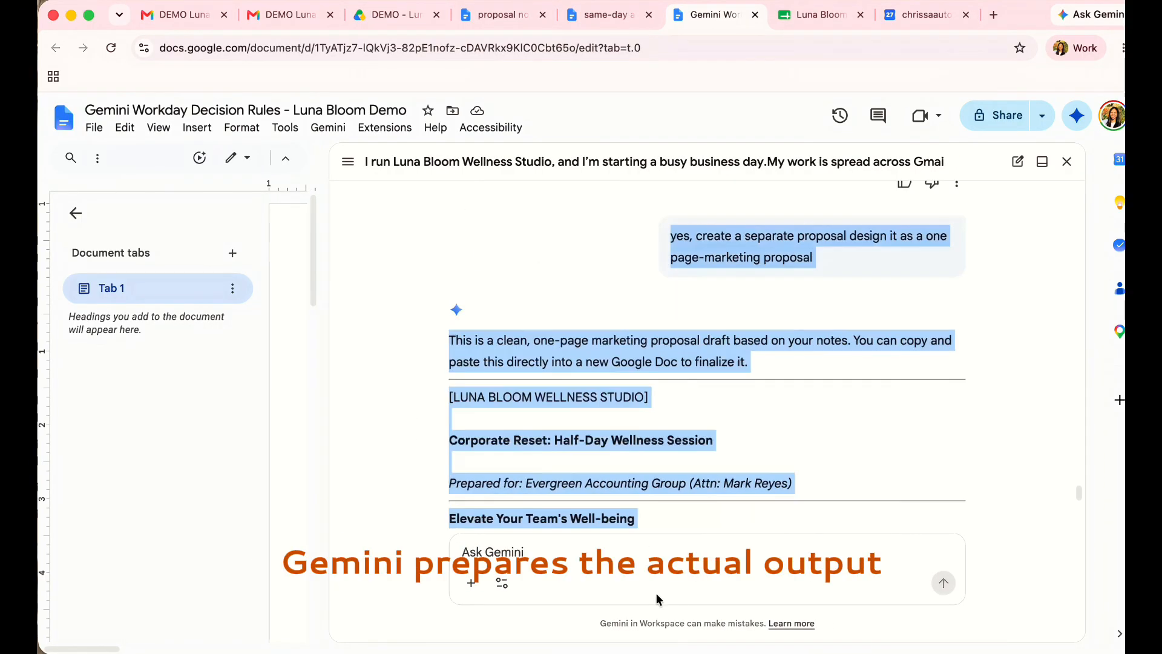
drag(656, 593, 646, 261)
scroll(615, 416, down, 10)
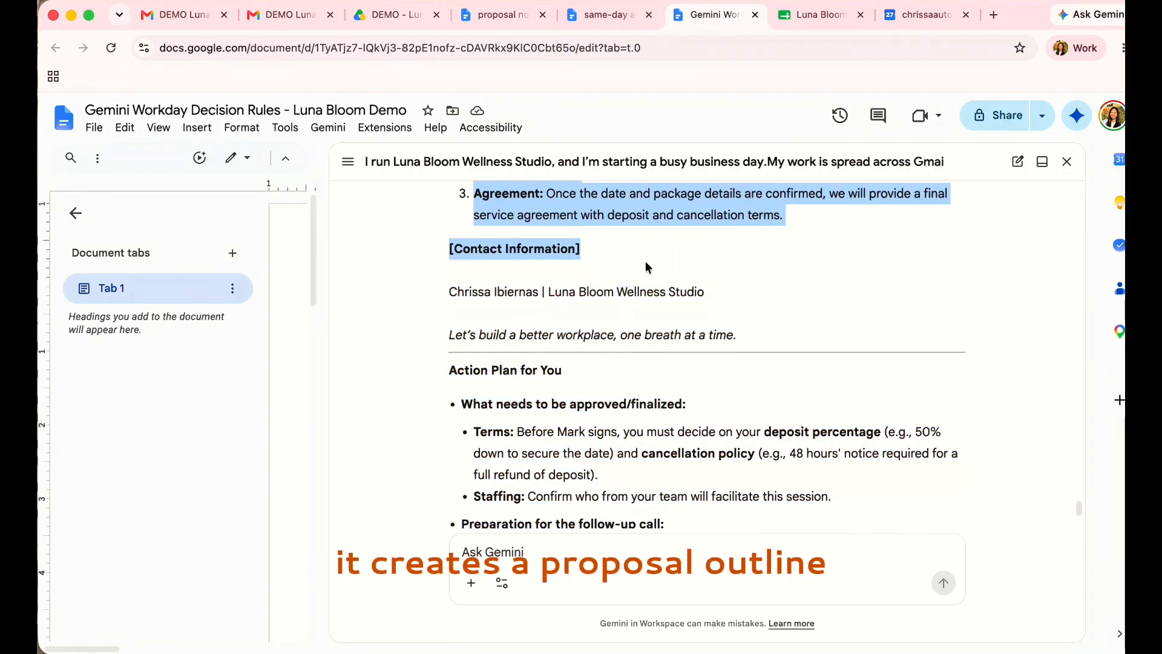
right_click(572, 218)
click(587, 254)
scroll(577, 263, up, 4)
click(559, 202)
- Add a new blank tab to the decision rules document and close the Gemini conversation
click(84, 124)
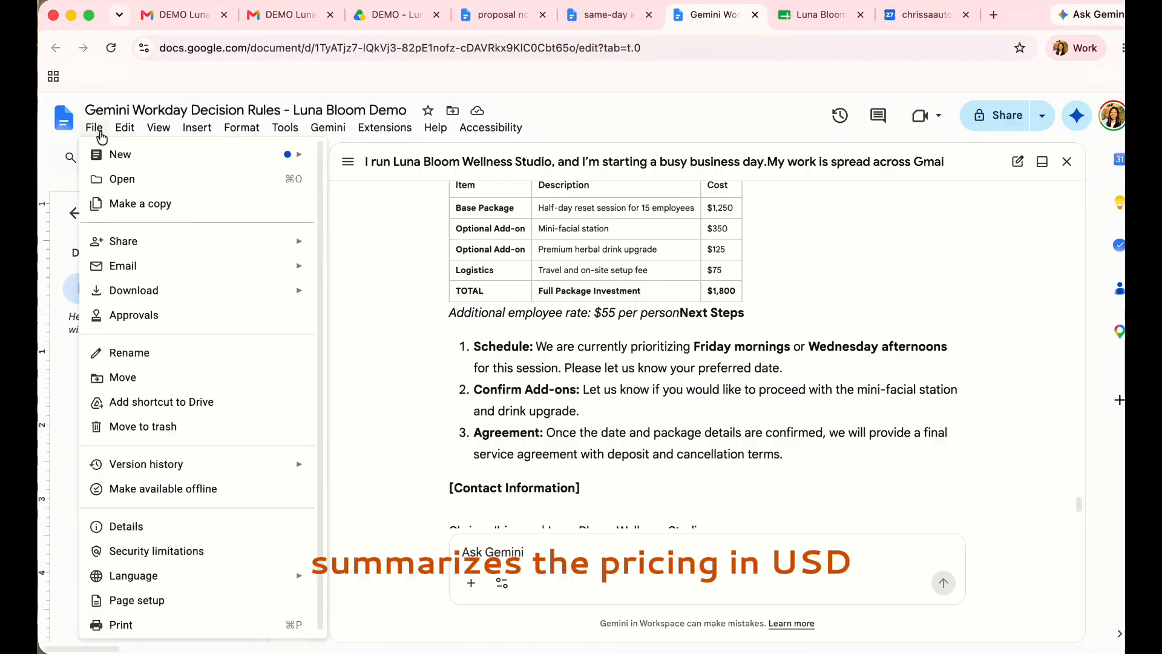
mouse_move(256, 156)
click(353, 184)
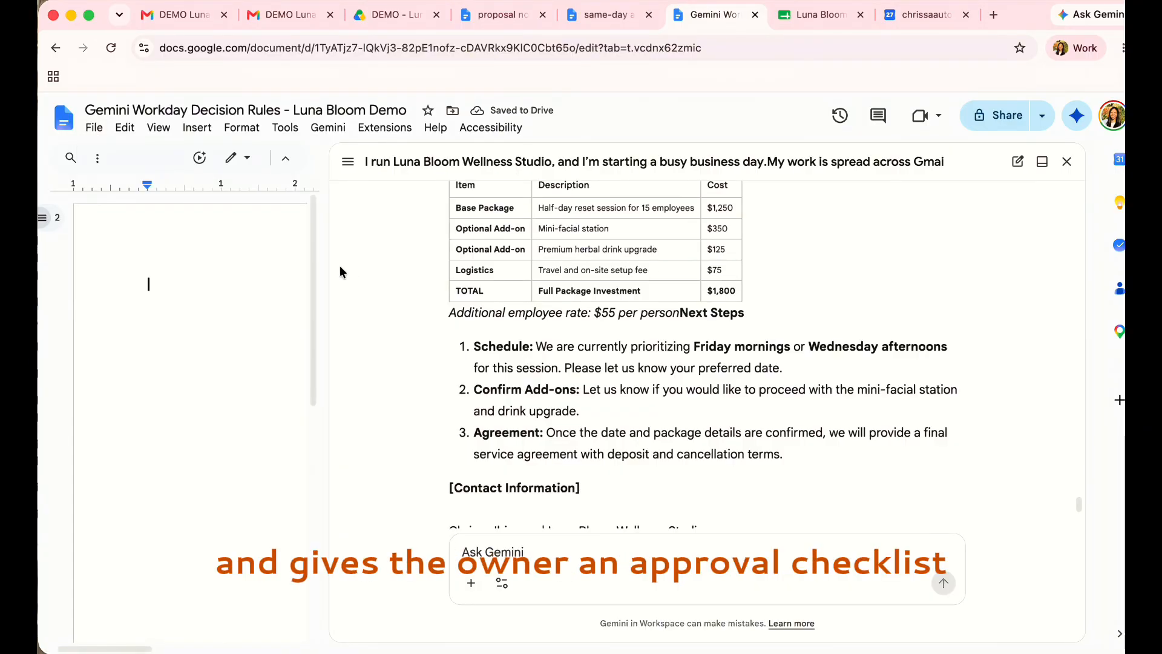
click(1067, 161)
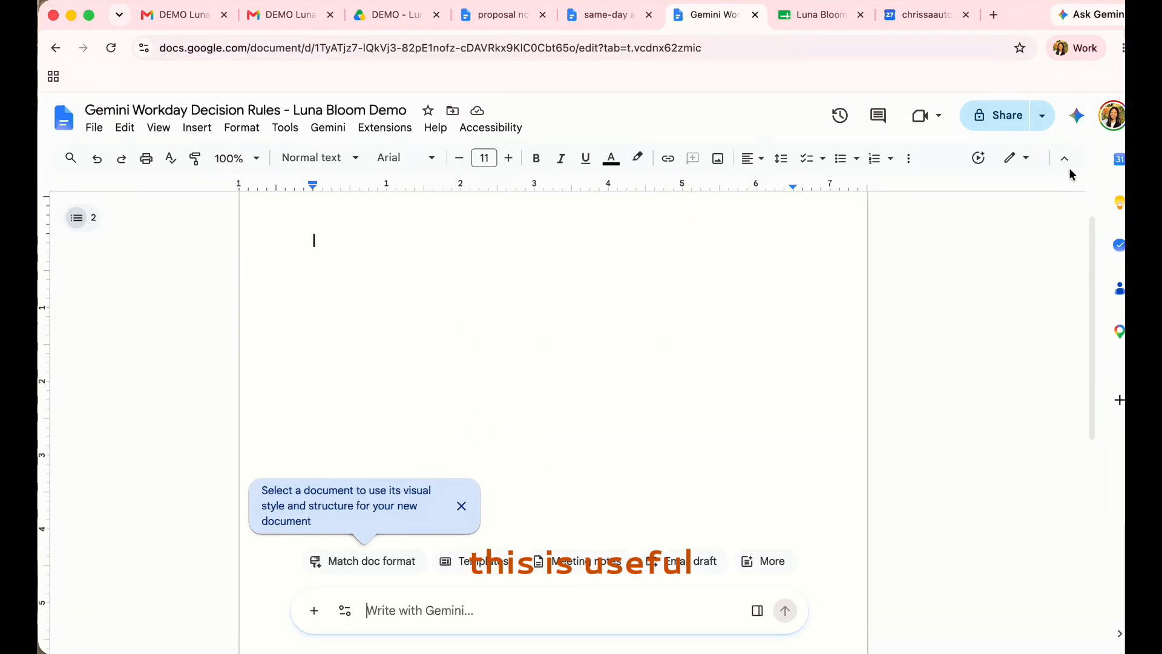
- Paste the copied corporate wellness proposal into the blank tab's Gemini prompt and insert two empty lines above its title
key(super+v)
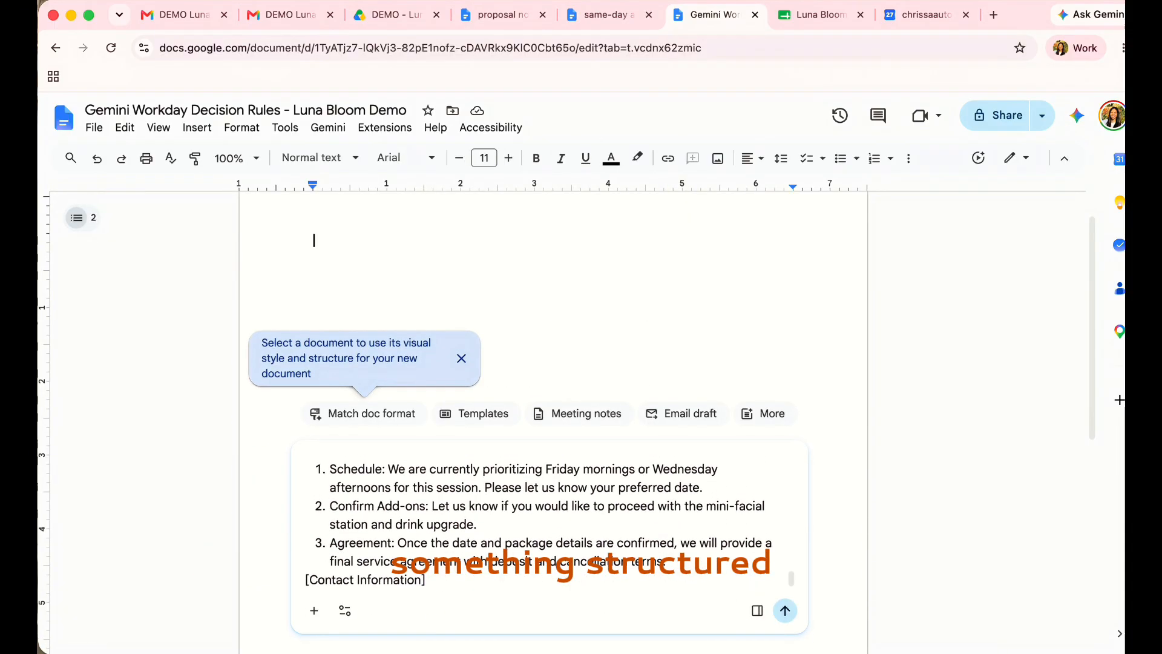
scroll(550, 524, up, 10)
click(306, 463)
key(shift+Return)
key(shift+Return)
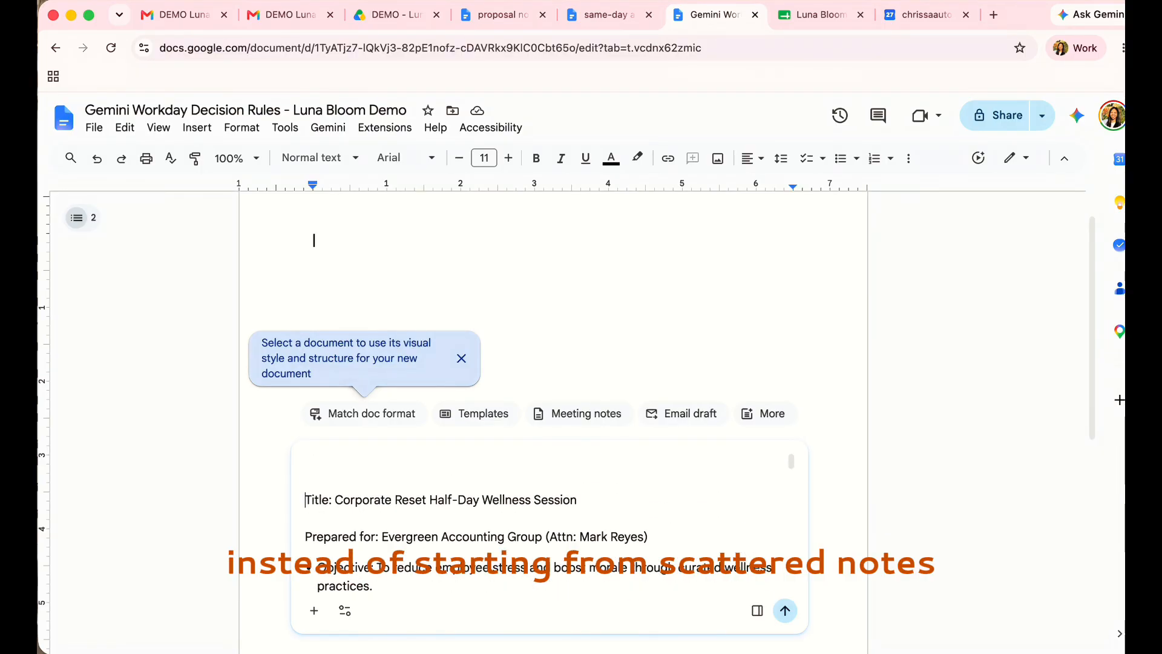
key(Up)
key(Up)
- Ask Gemini to create a one-page PDF of this proposal, saved in the DEMO-Luna Bloom Folder, with minimalist design and elegant typography
text(Crea)
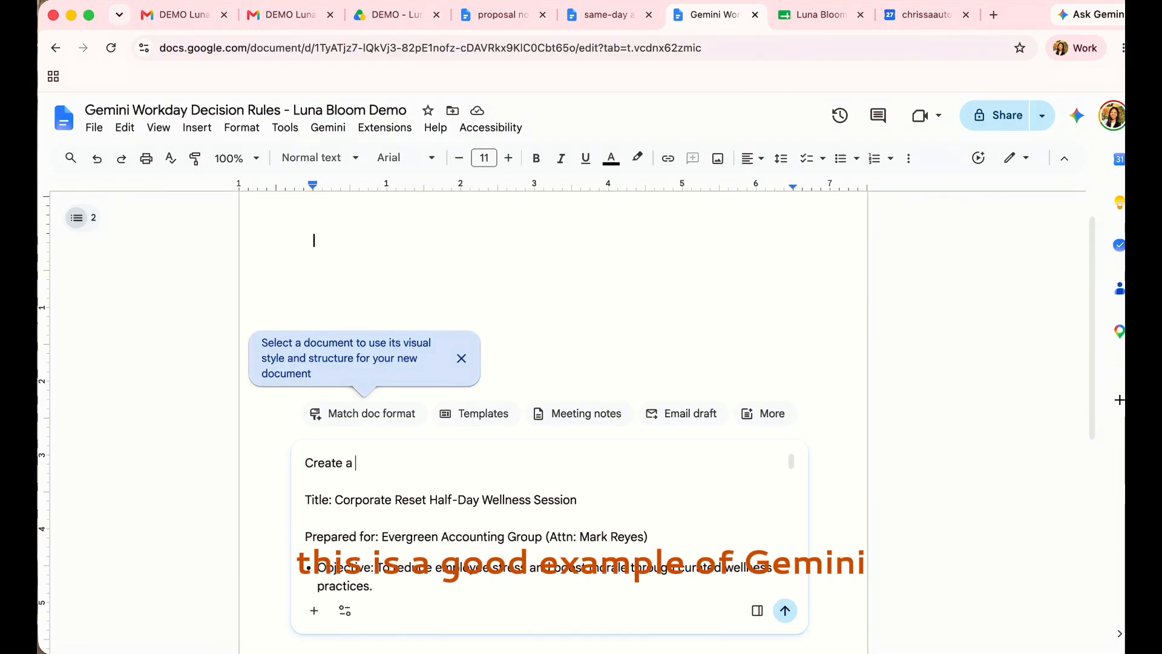
text(te a one p)
key(BackSpace)
text(page pdf file of this p)
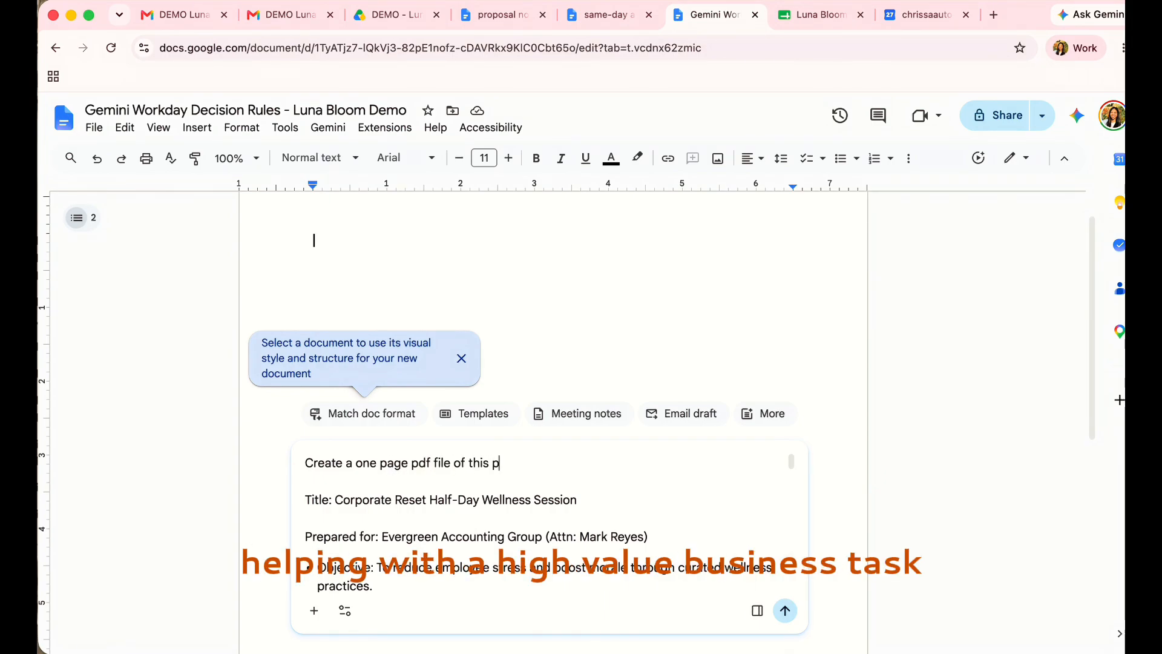
text(roposal and save it i)
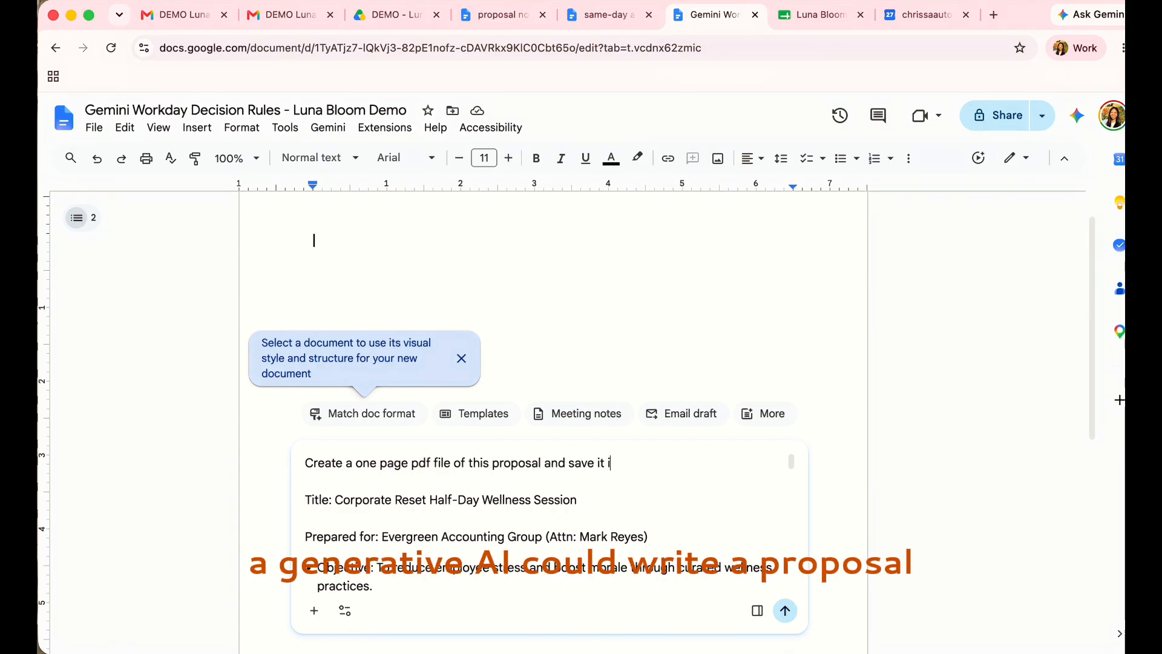
text(n the DEMO-L)
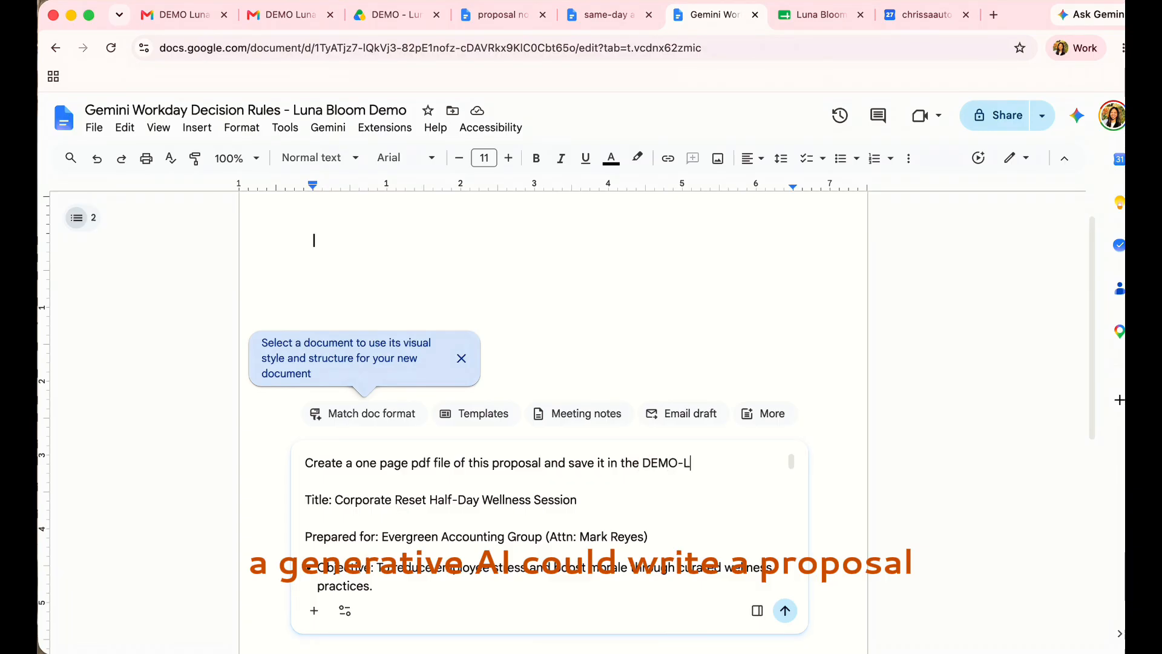
text(una )
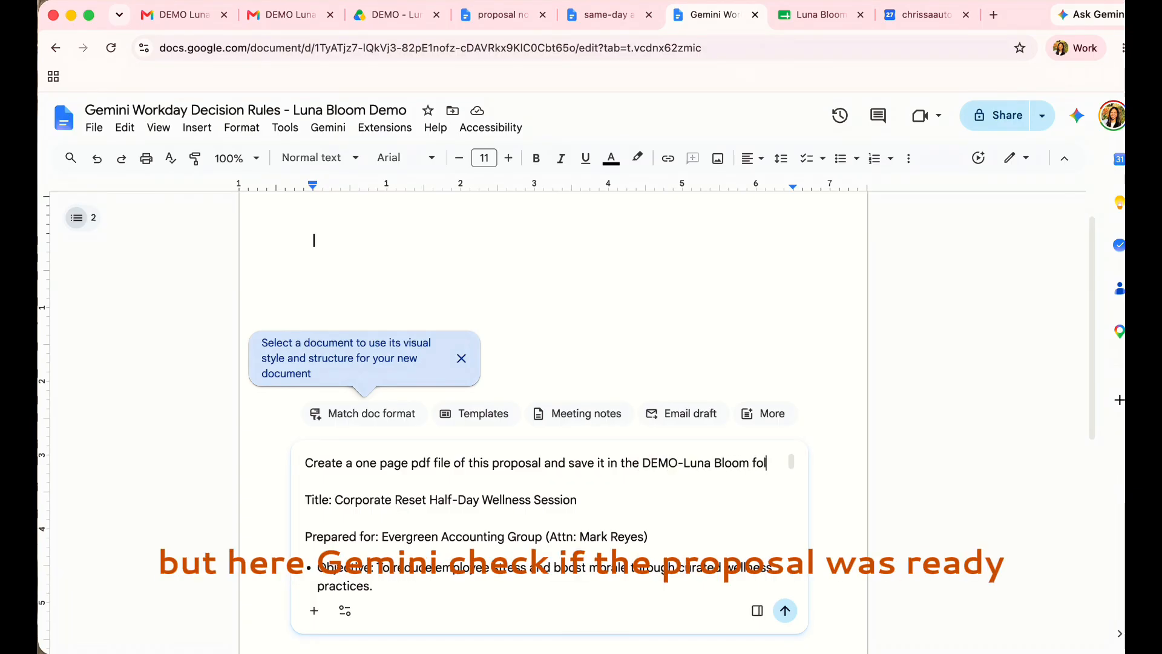
text(Bloom Forder design elements should be mi)
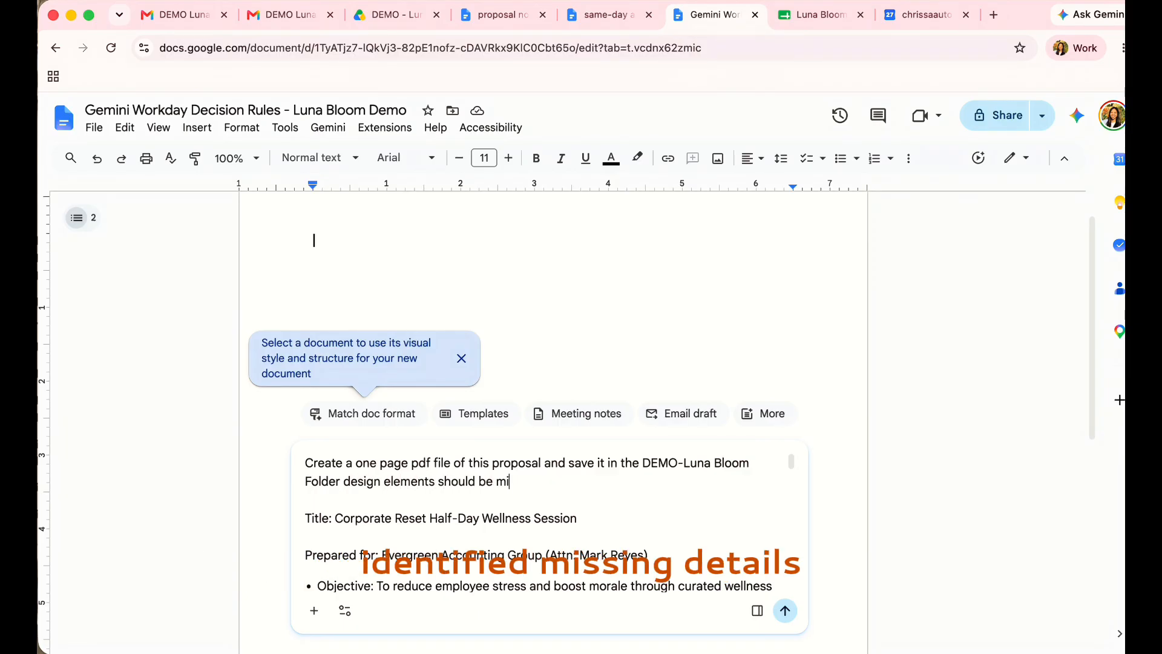
text(nimalist with elegant t)
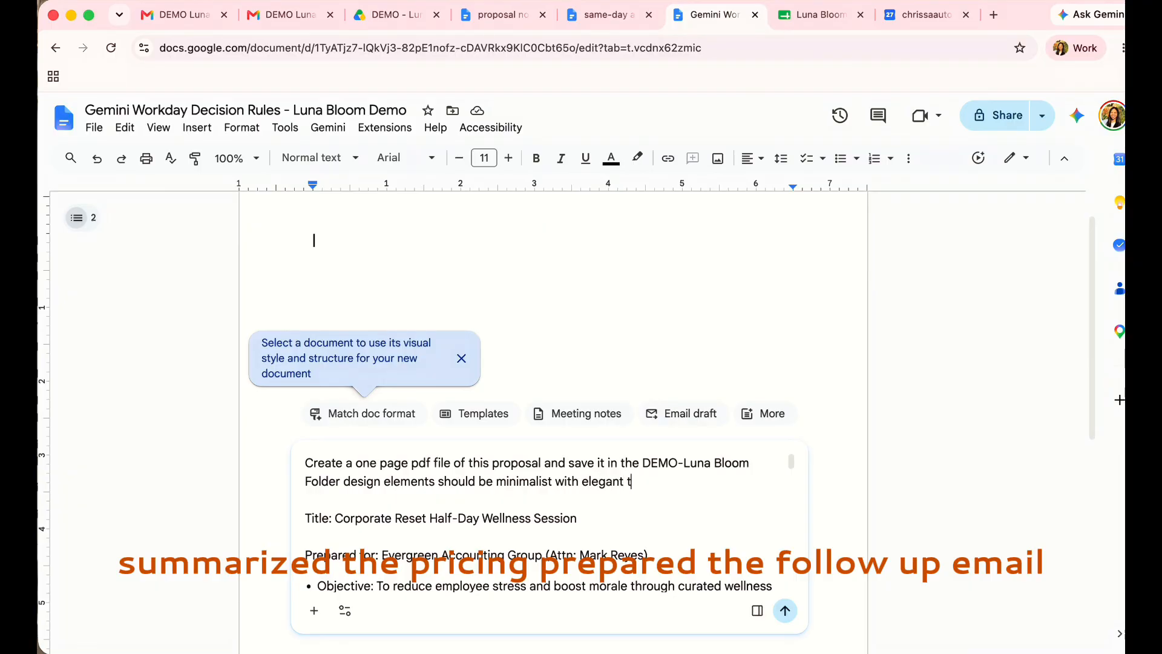
text(phy)
key(Return)
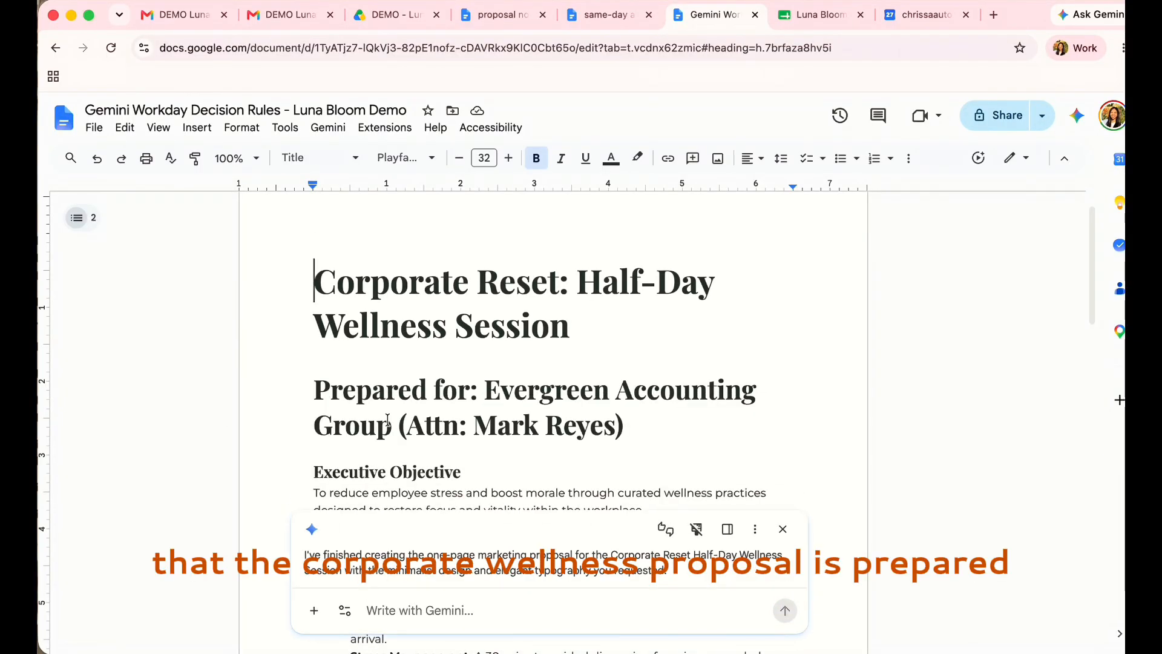
- Review the generated Corporate Reset proposal and insert blank lines after the Atmosphere bullet, above the Investment Summary (USD) heading
scroll(468, 390, down, 10)
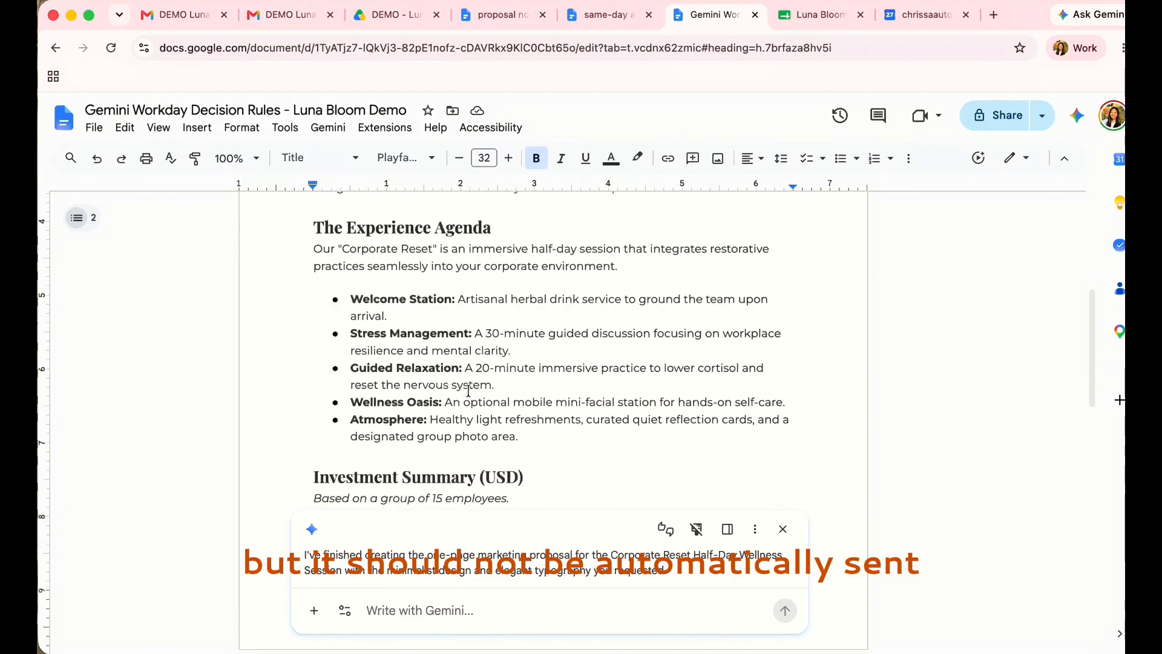
scroll(466, 363, up, 3)
click(409, 317)
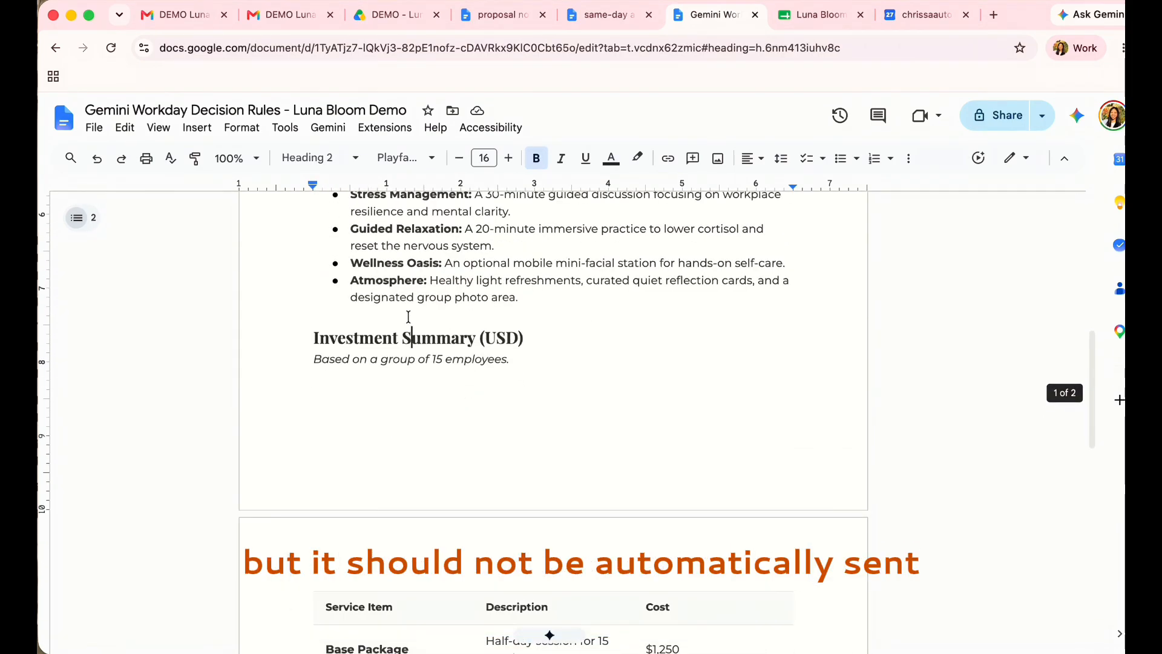
click(534, 299)
key(Return)
key(Return)
scroll(682, 364, down, 15)
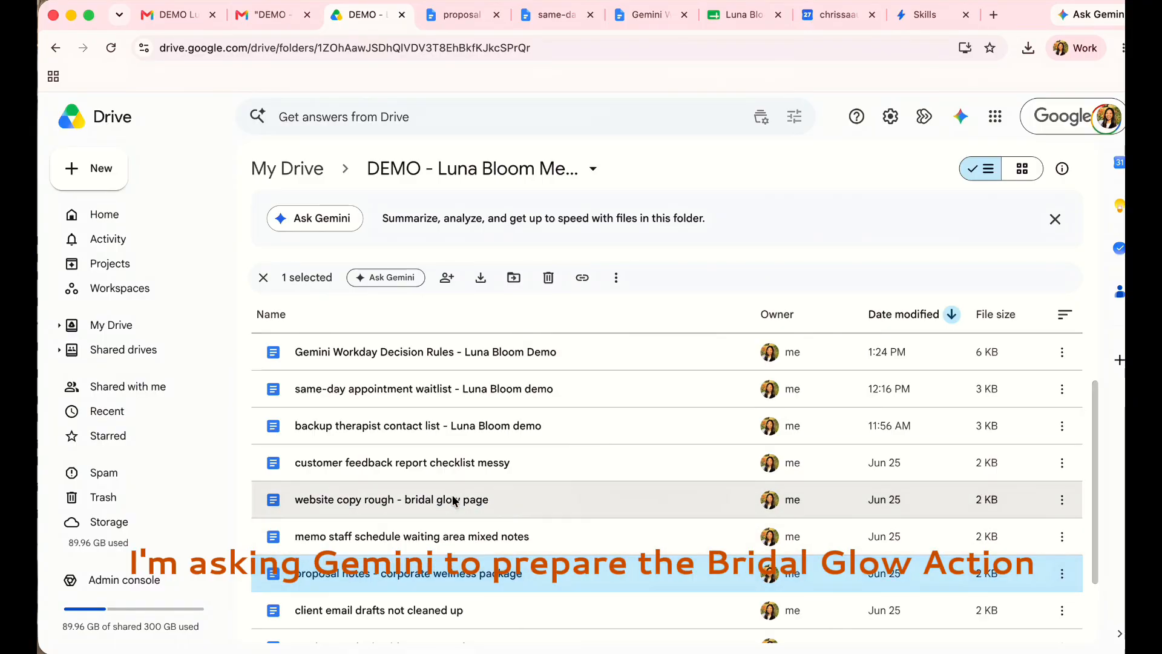
- Open the "website copy rough - bridal glow page" document from Drive and read its service copy, pricing and client questions
double_click(453, 500)
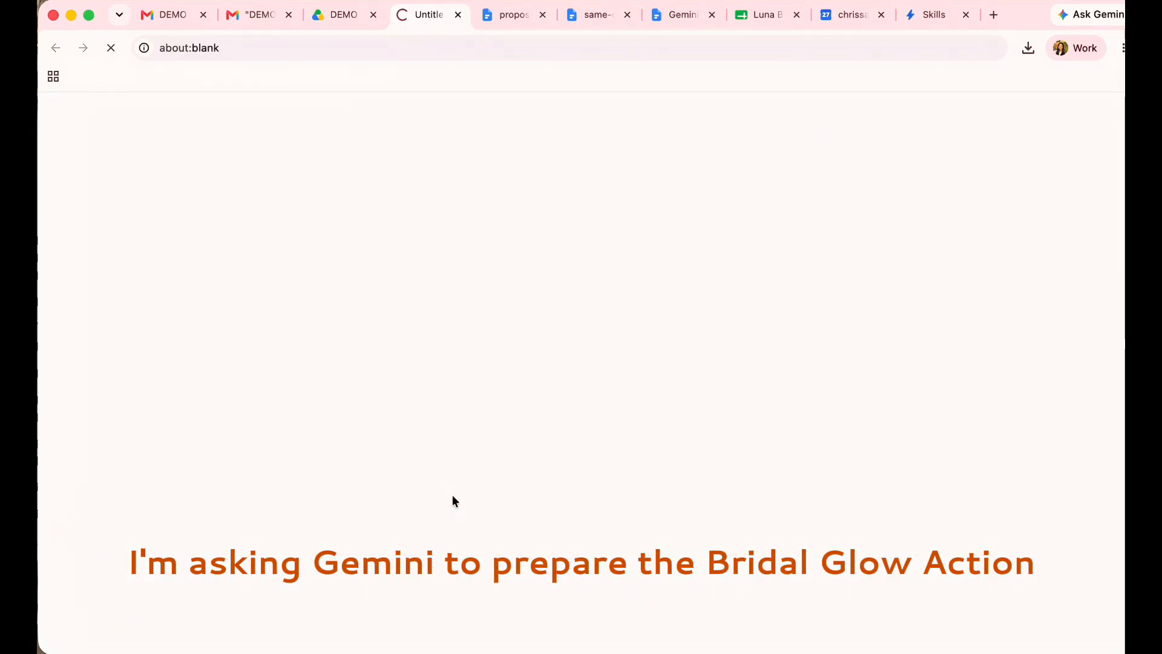
scroll(450, 499, down, 6)
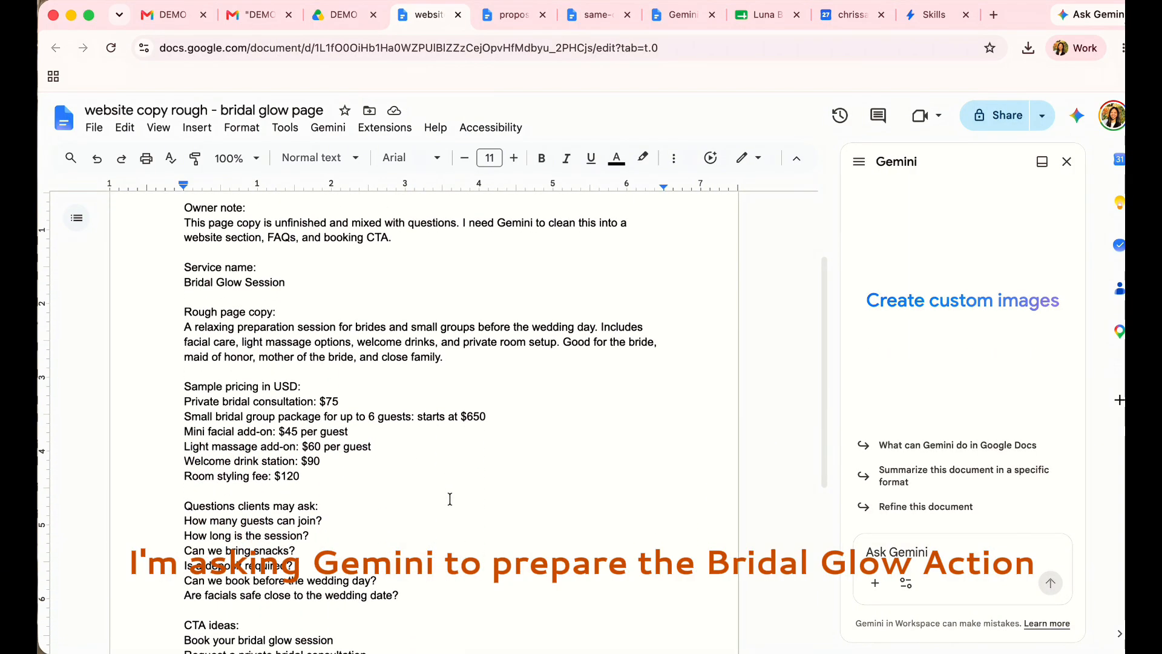
scroll(450, 499, up, 10)
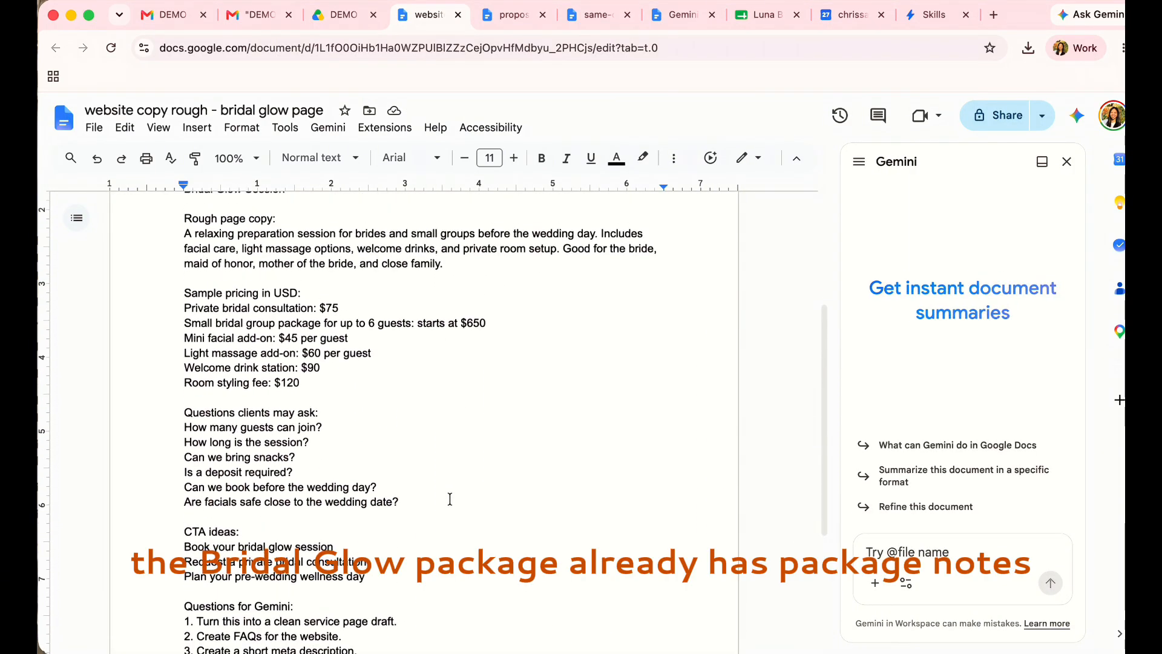
- Ask Gemini to prepare the action package for Priority 5: Bridal Glow Inquiry, using the client inquiry and the Bridal Glow service notes
right_click(914, 552)
click(925, 494)
key(Return)
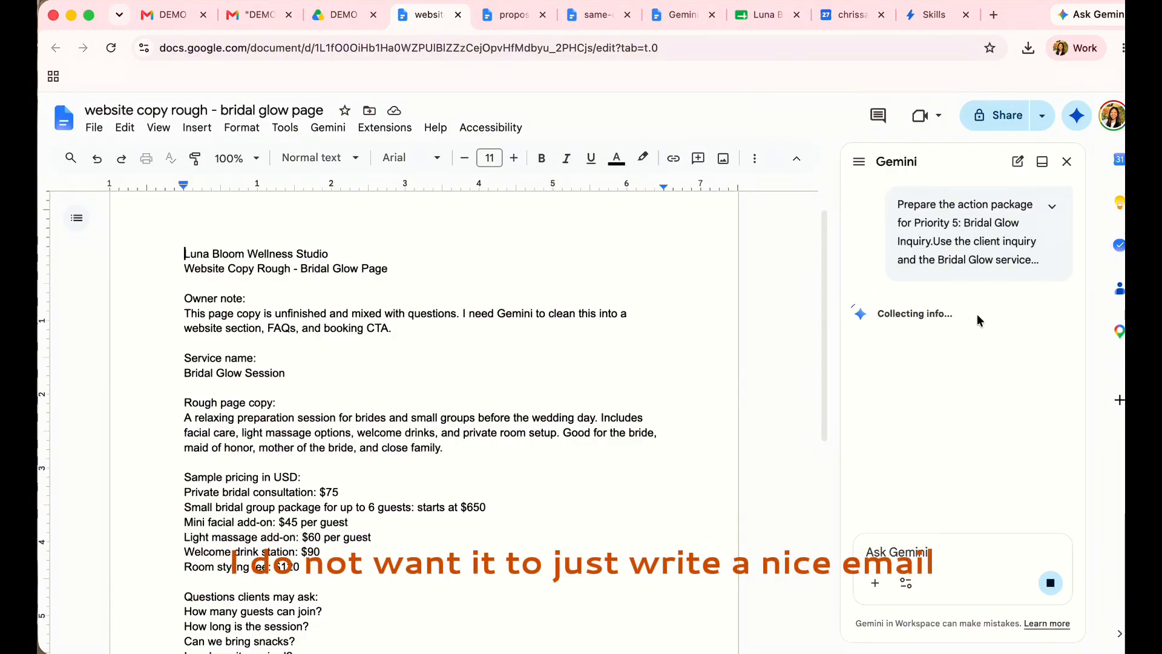
- Transfer Gemini's Bridal Glow action package into the prompt of a new blank document tab and instruct Gemini to "Create a package" from it
drag(981, 321, 983, 272)
click(1066, 161)
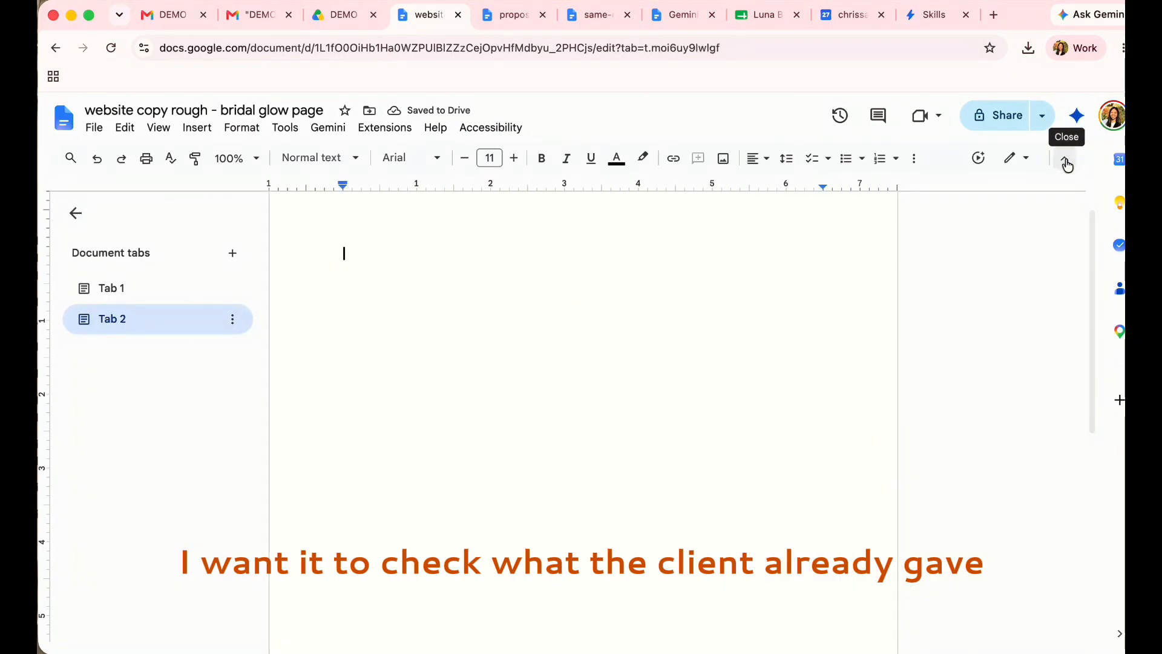
key(super+v)
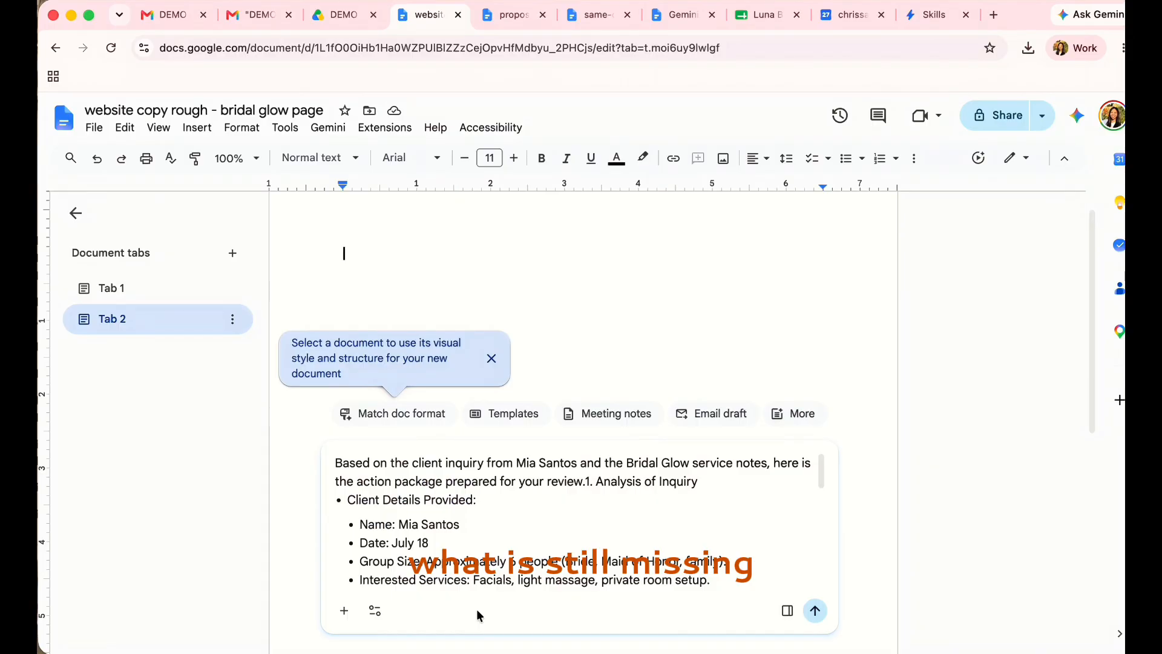
click(337, 464)
key(Return)
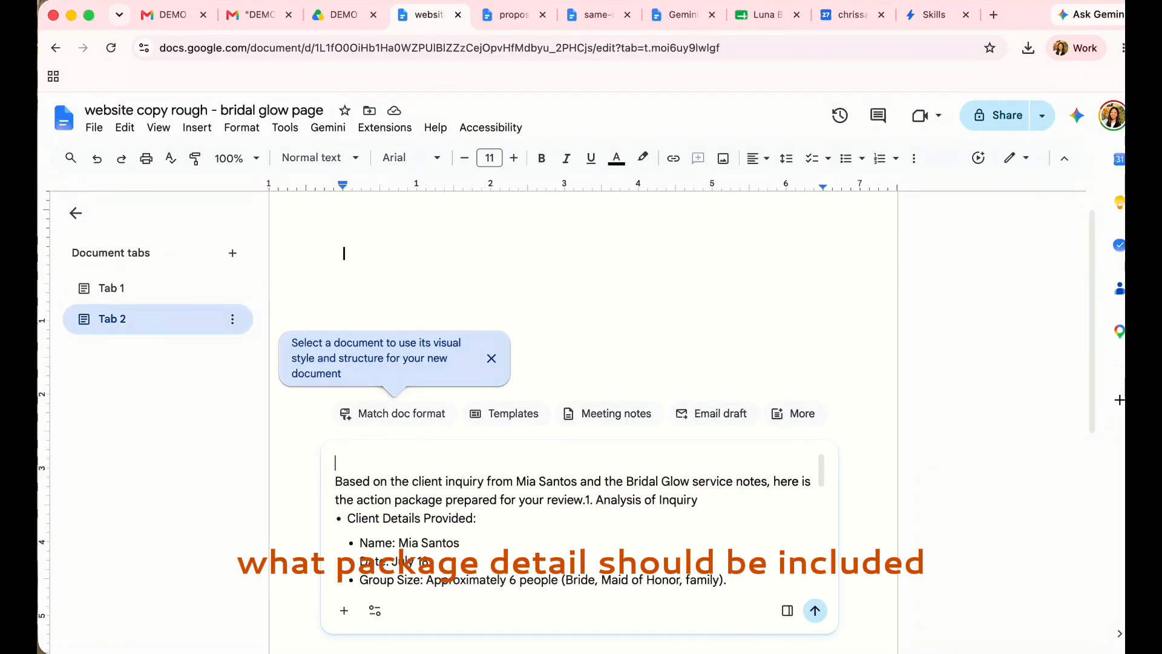
text(Create a package)
key(Return)
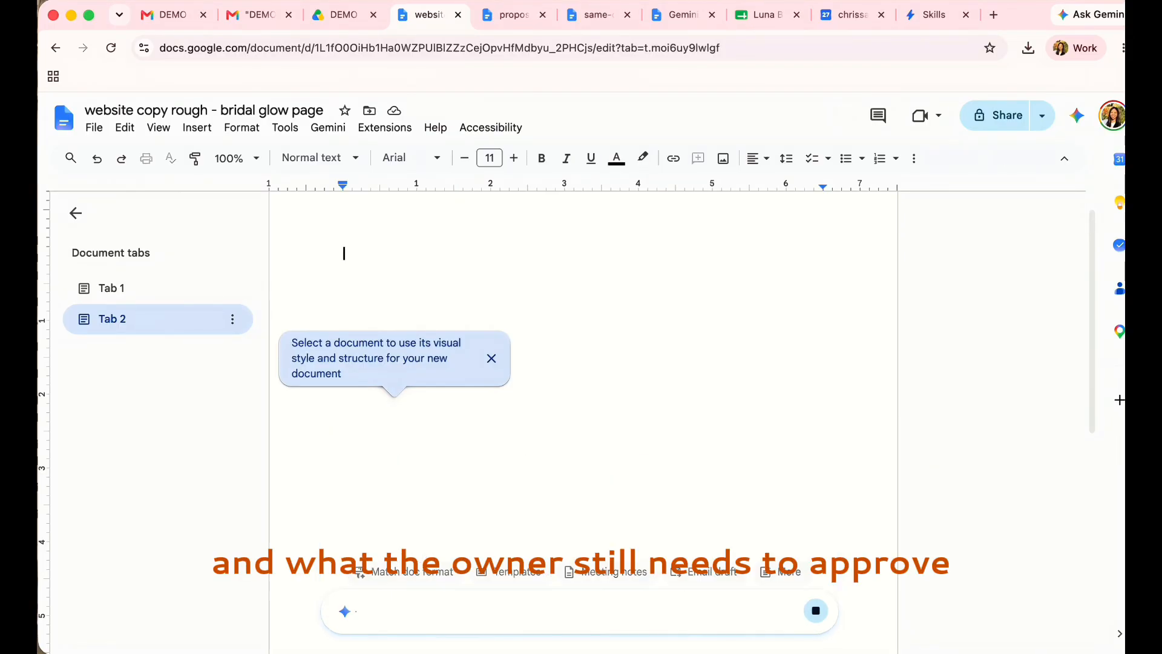
- Review the generated Bridal Glow proposal, including the Proposed Investment table and Internal Management Notes
scroll(470, 343, down, 20)
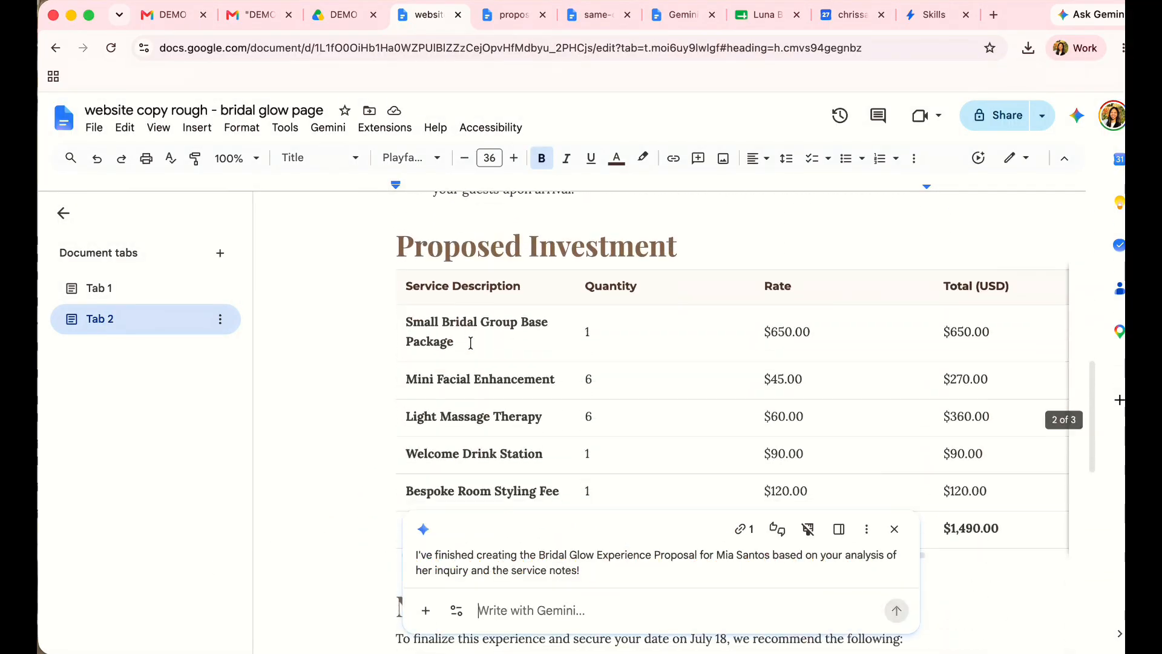
scroll(471, 344, down, 5)
scroll(469, 340, up, 2)
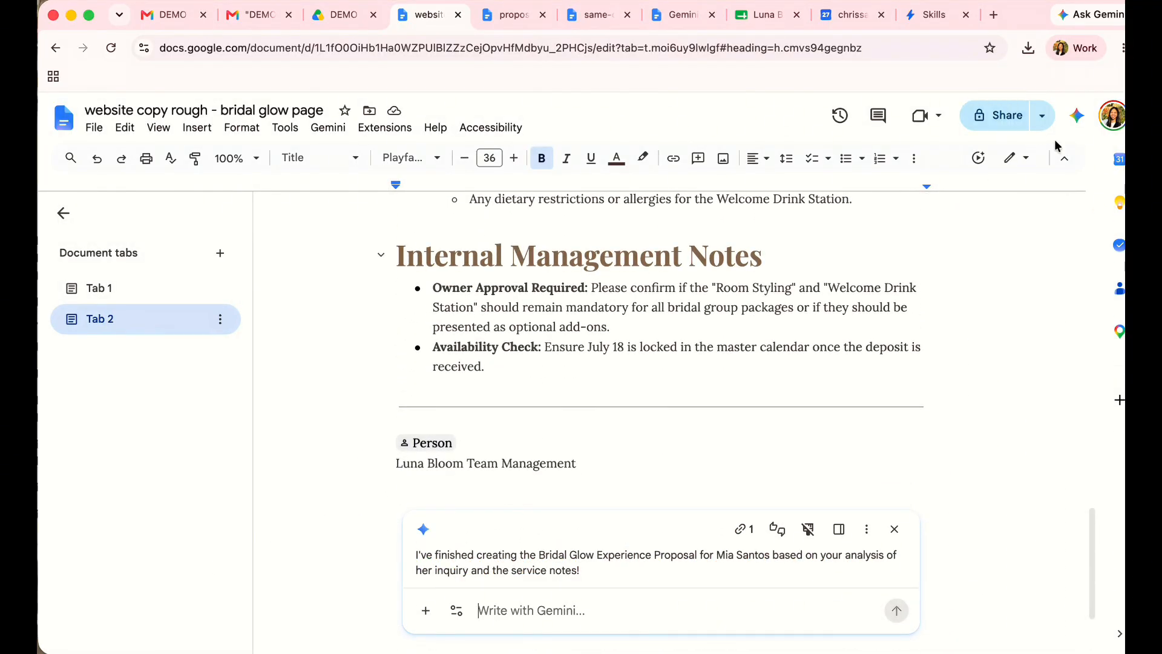
- Read the draft Gmail reply to the bridal client, highlighting the questions on start time and on skin or massage sensitivities
click(250, 18)
scroll(381, 400, up, 1)
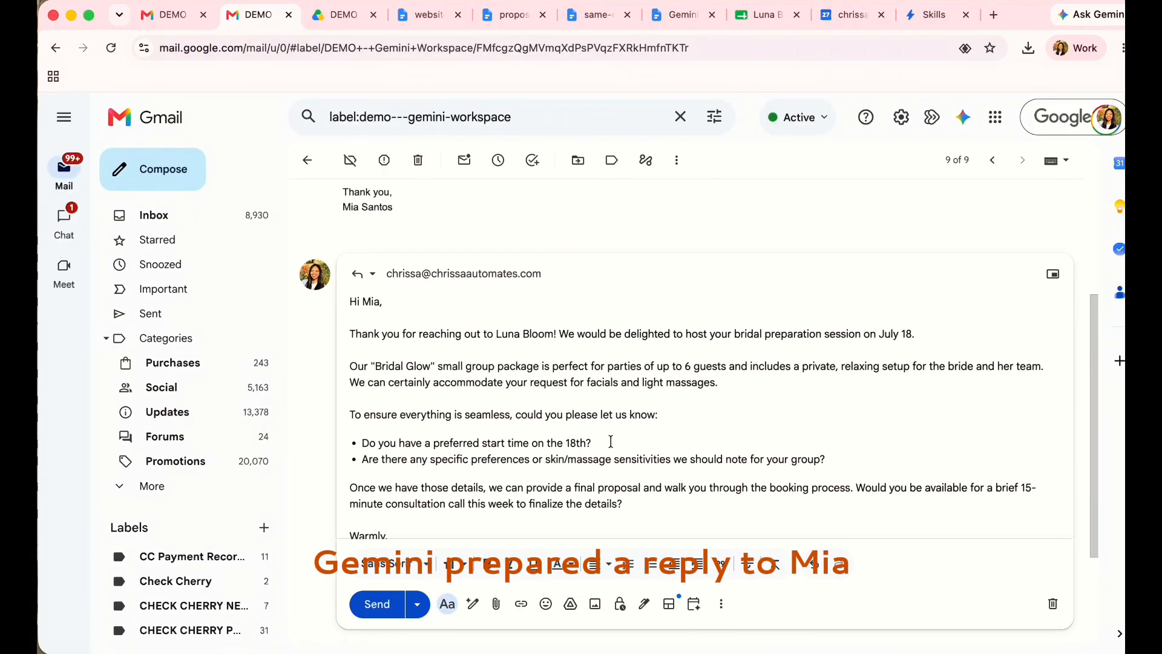
drag(592, 443, 379, 434)
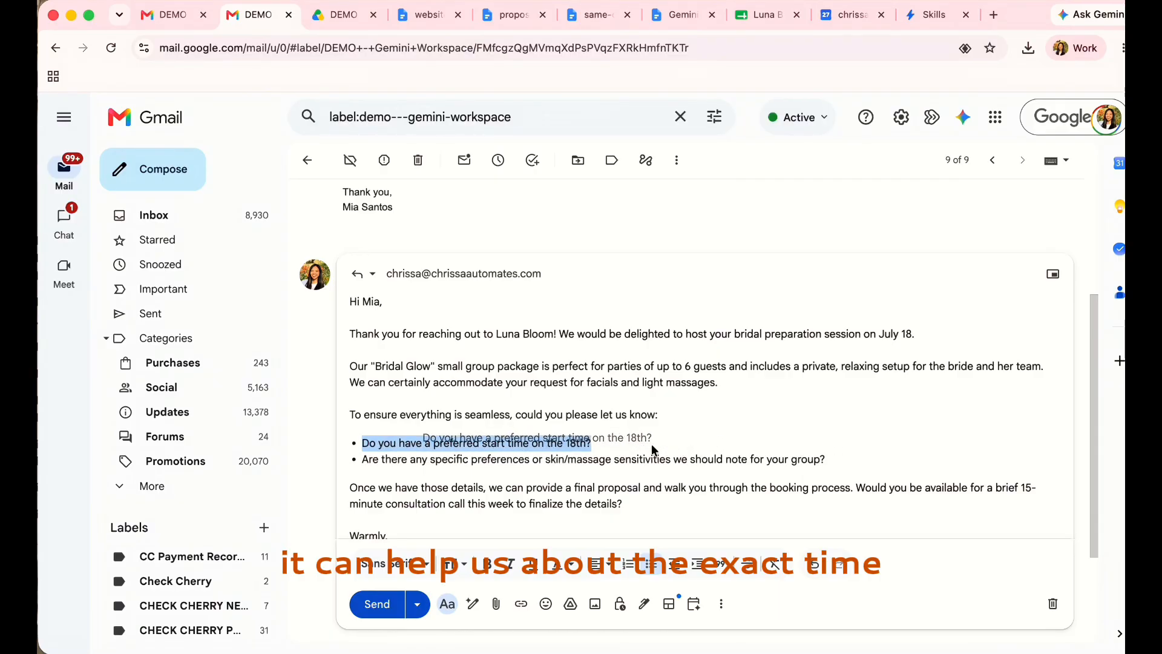
click(802, 451)
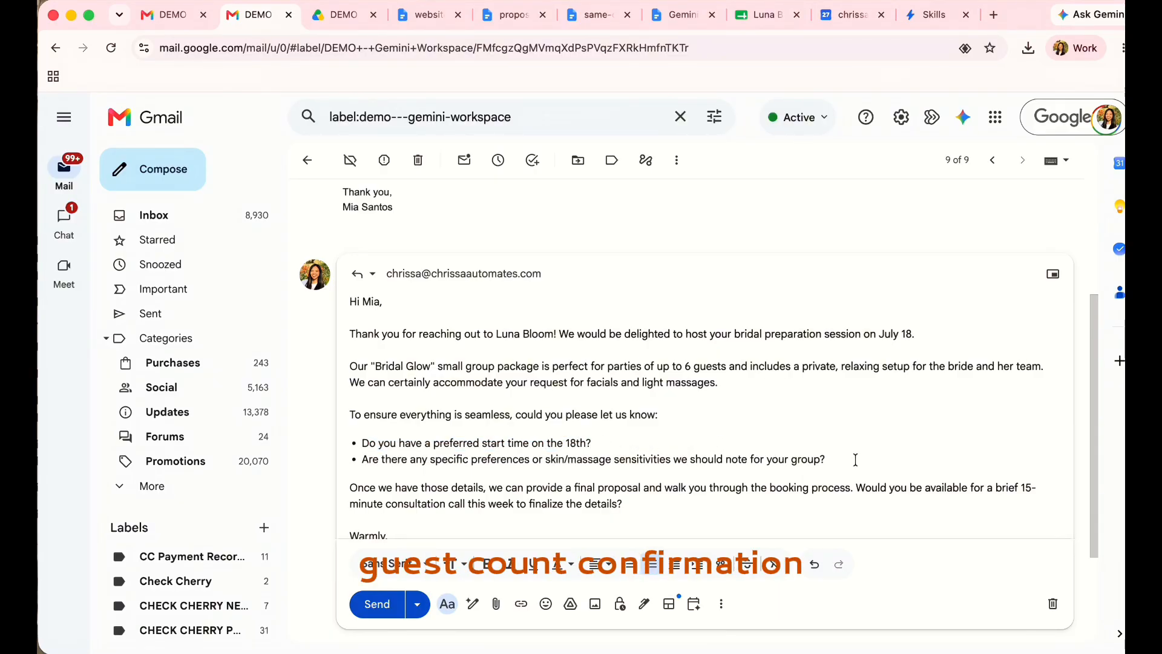
drag(855, 459, 600, 463)
click(529, 473)
triple_click(357, 458)
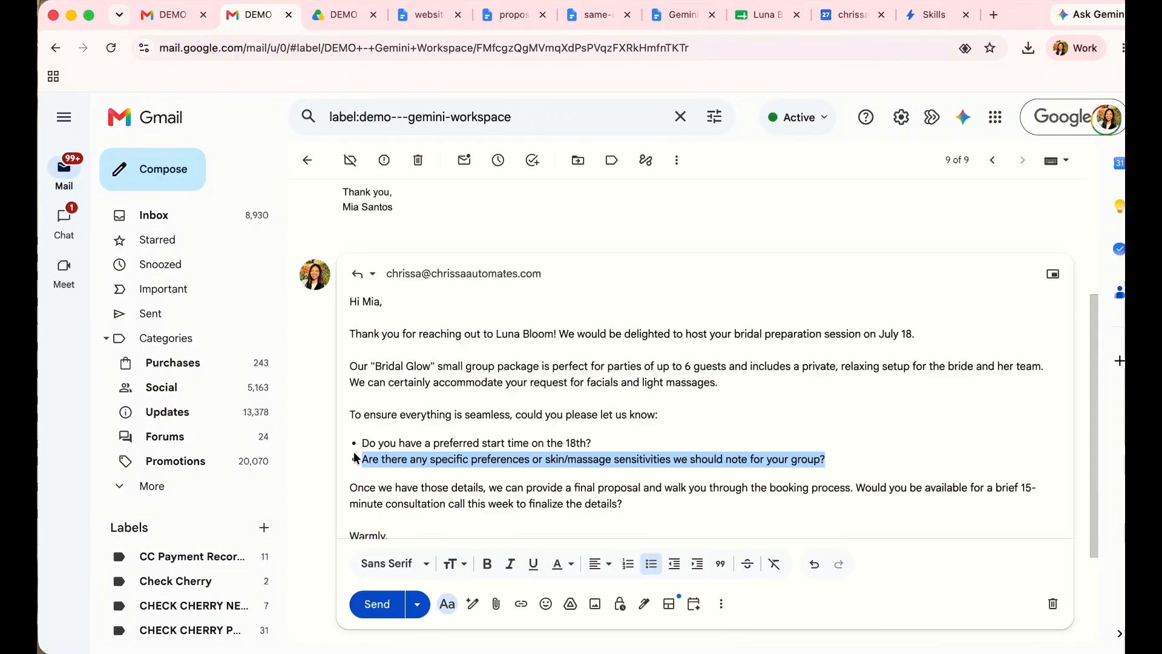
triple_click(388, 495)
scroll(545, 424, down, 2)
- View the DEMO - Bridal Glow Consultation event in Google Calendar, then close its details
click(835, 14)
click(773, 288)
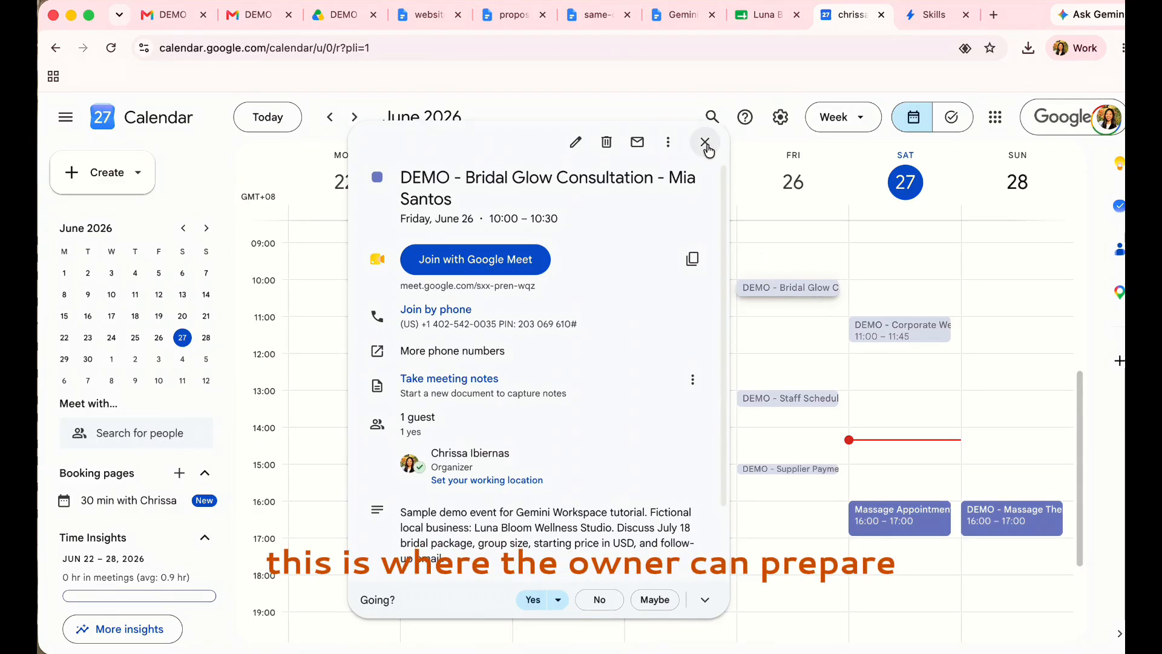
click(706, 142)
- Highlight the priority 5 Bridal Inquiry (July 18) row in Gemini's ranked table in the corporate wellness notes document
scroll(744, 311, down, 1)
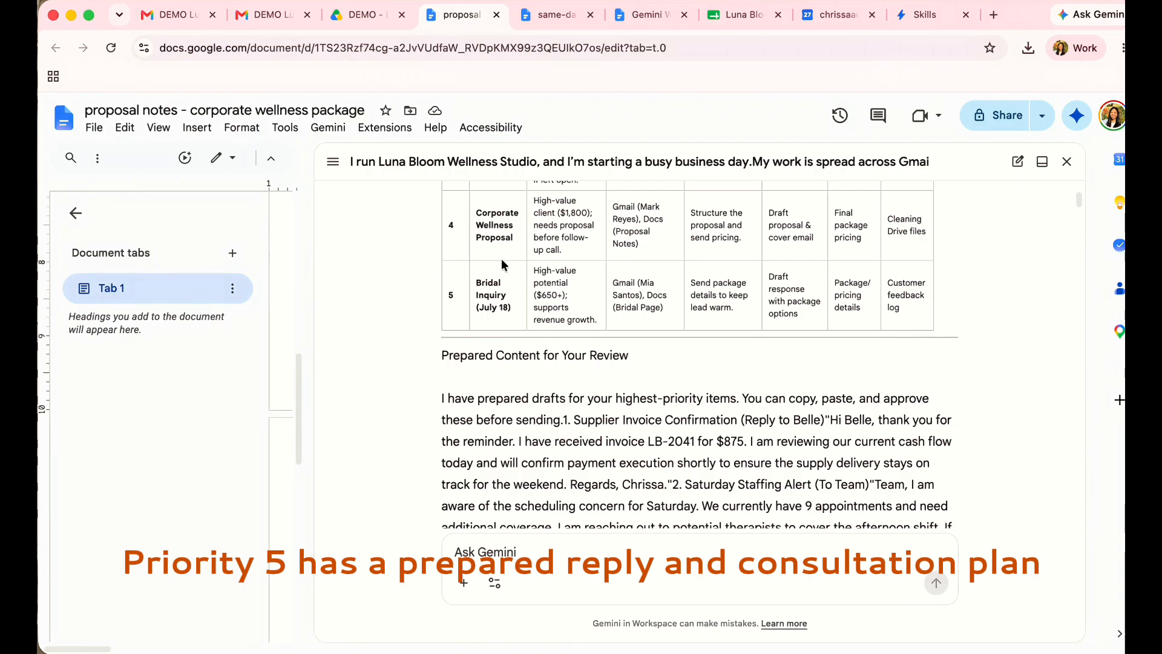
drag(474, 280, 905, 318)
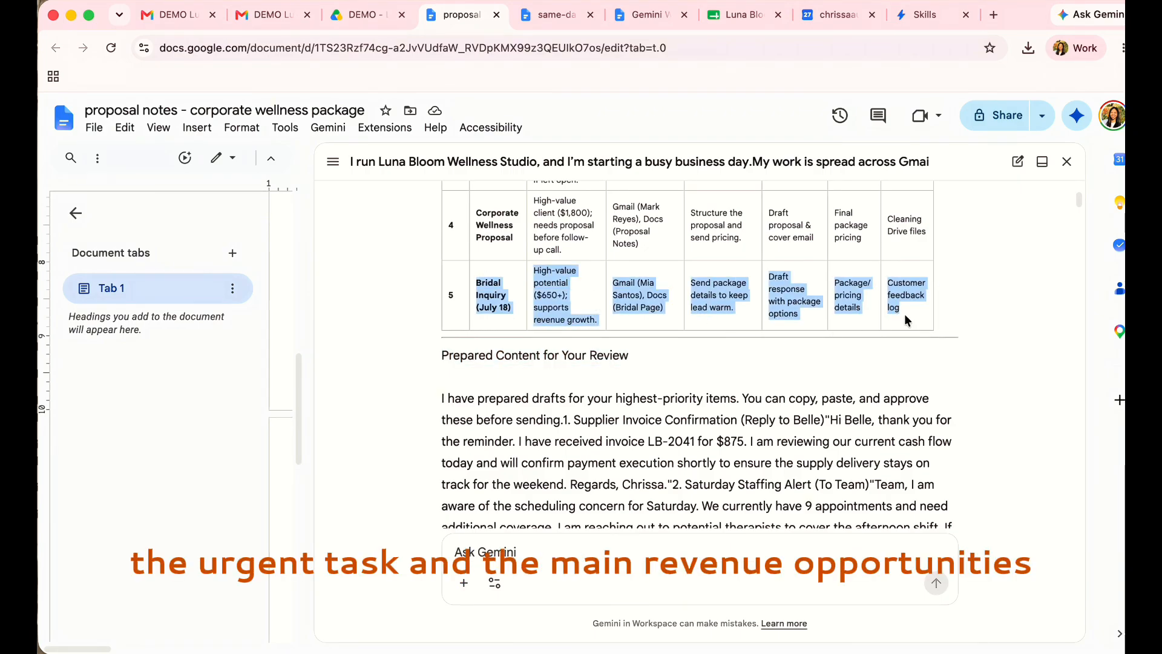